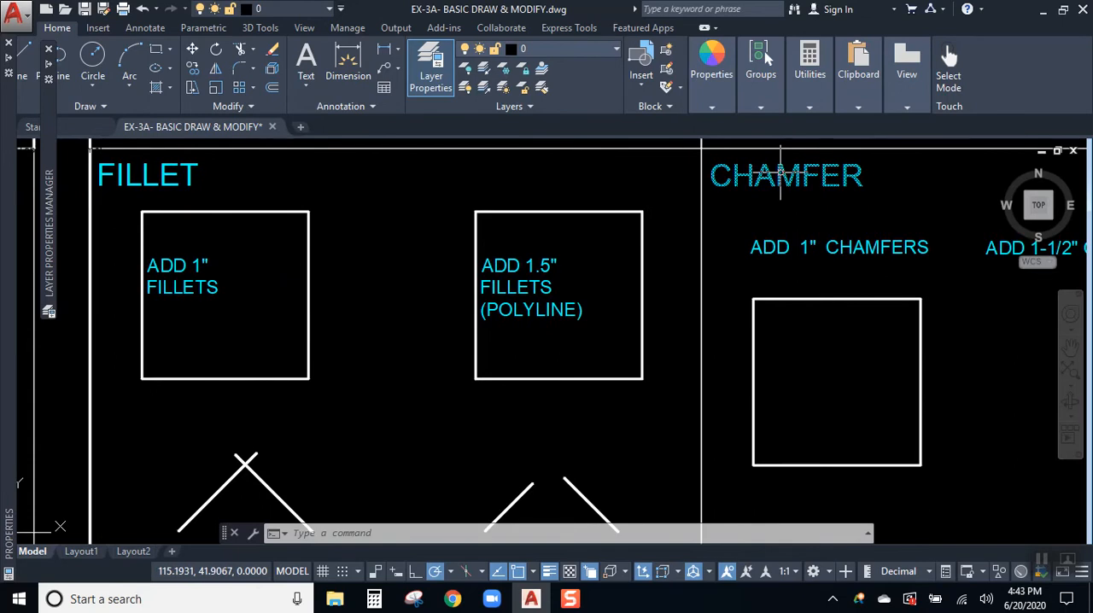
middle_click_drag(150, 184, 338, 208)
scroll(339, 203, "up", 2)
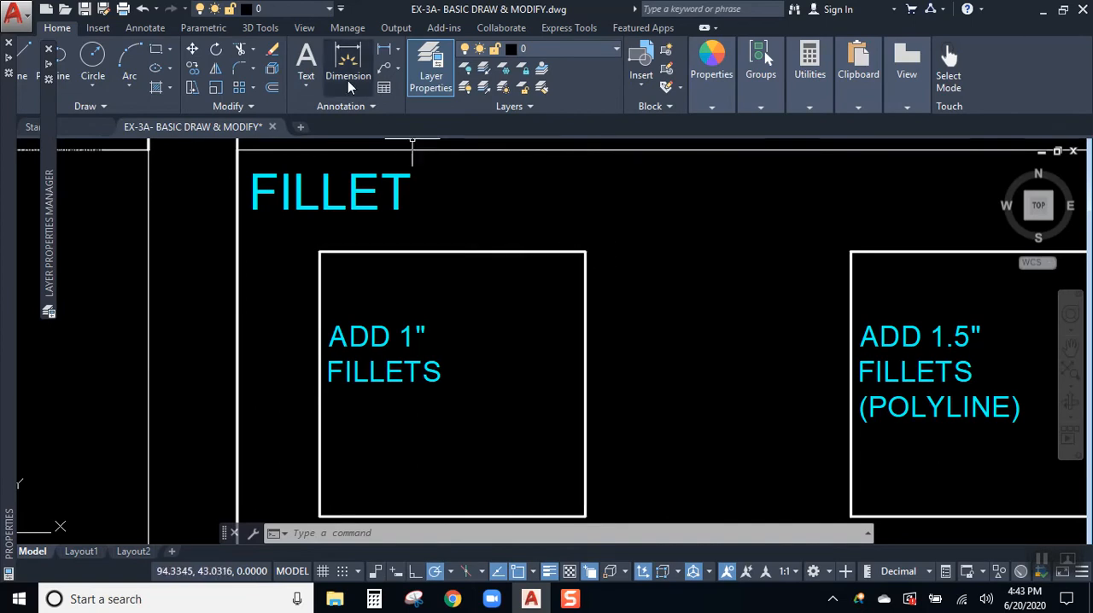
left_click(254, 68)
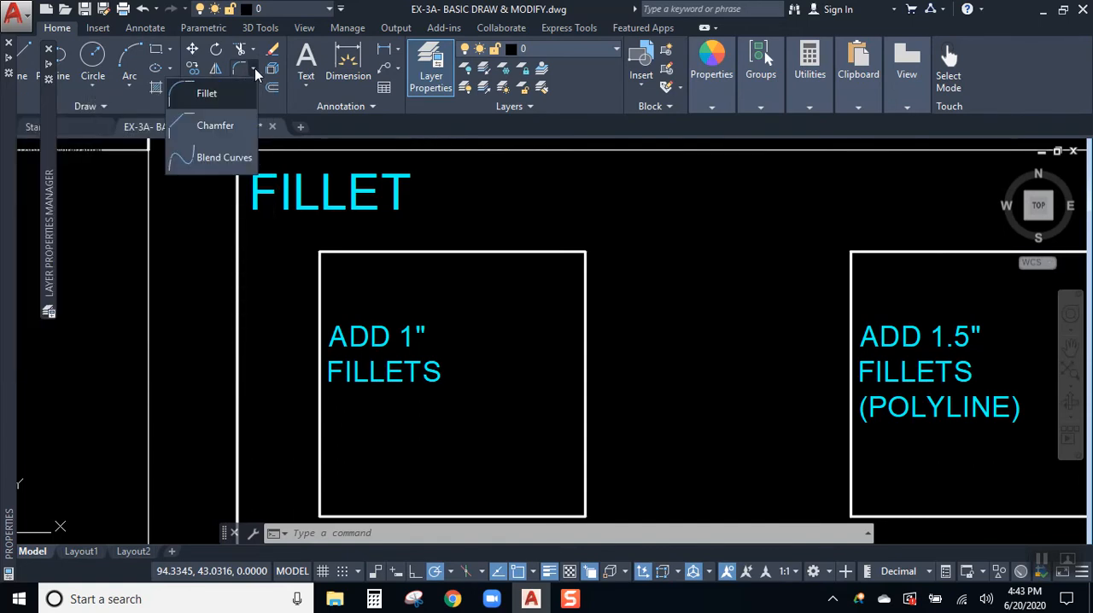
left_click(227, 128)
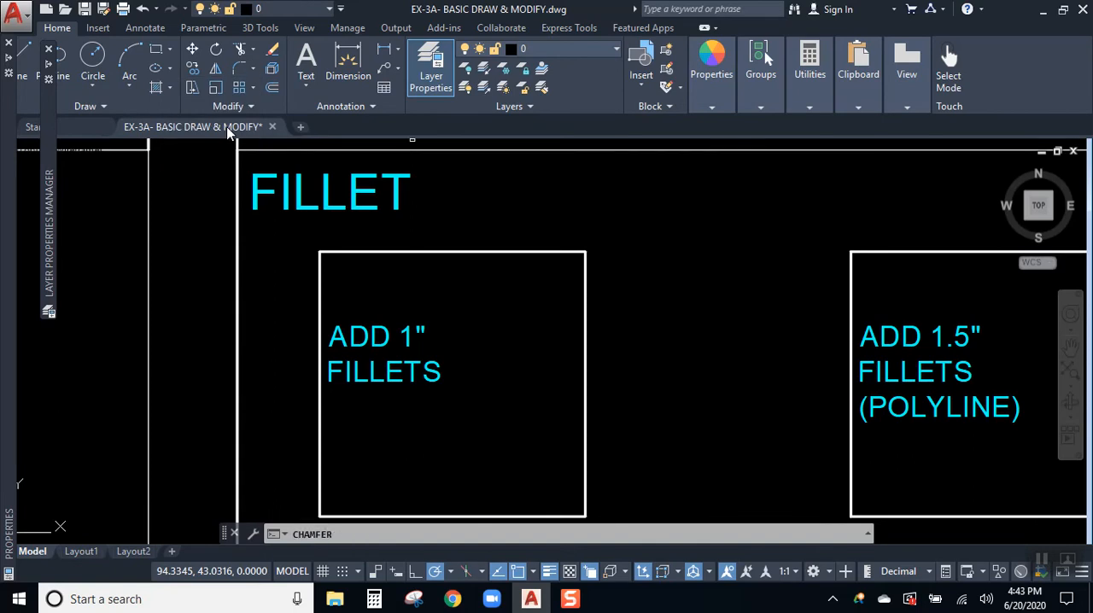
left_click(252, 68)
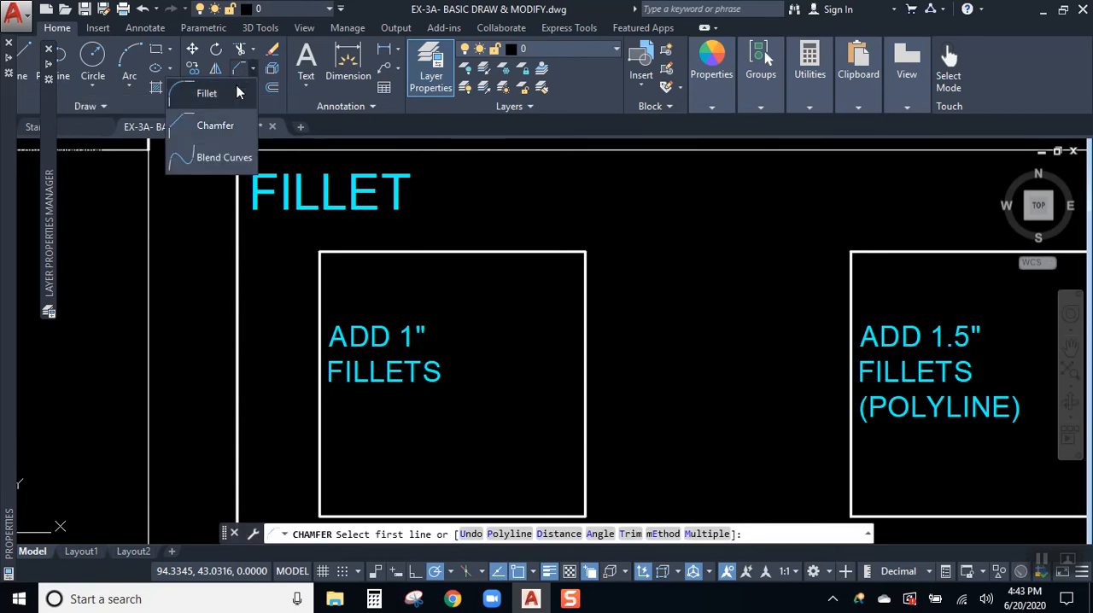
left_click(238, 94)
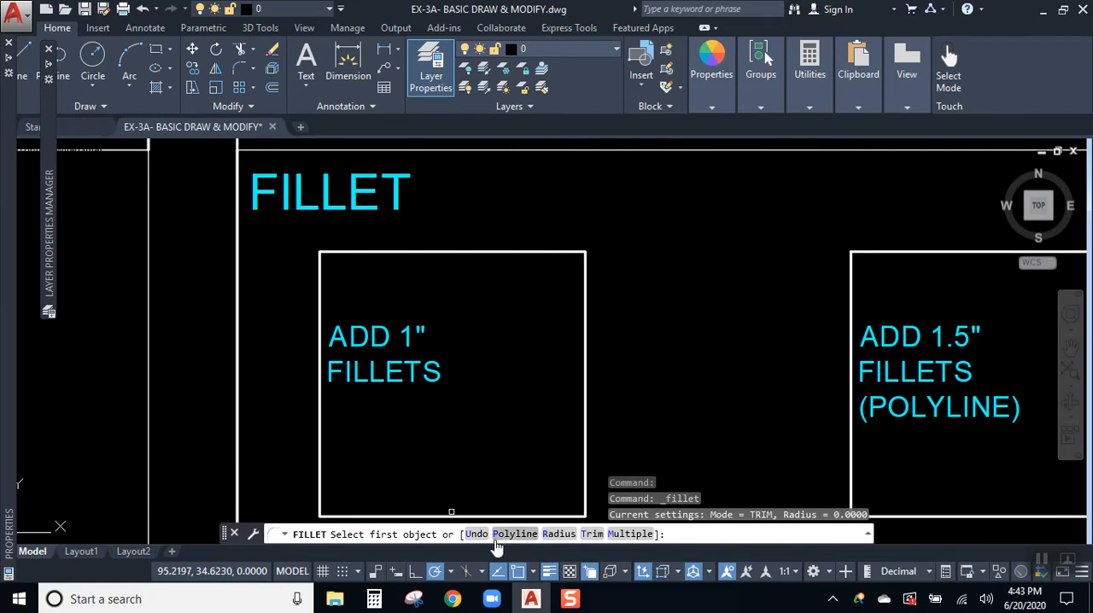
key("Escape")
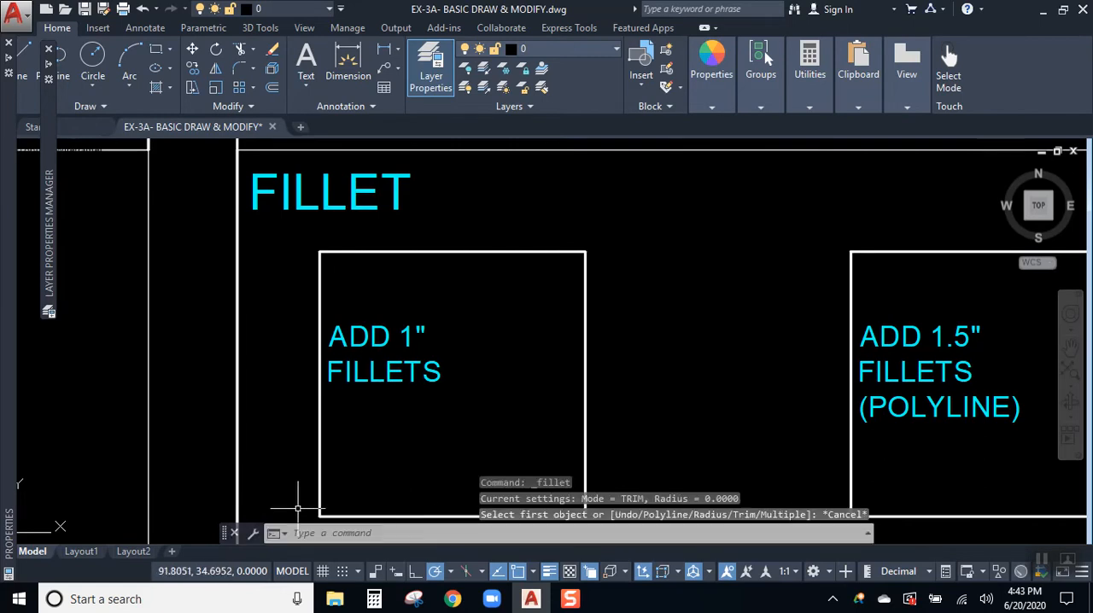
- Dock the command line below the drawing area and enlarge it to show several lines of command history
mouse_move(226, 534)
left_mouse_down()
mouse_move(225, 474)
mouse_move(231, 539)
left_mouse_up()
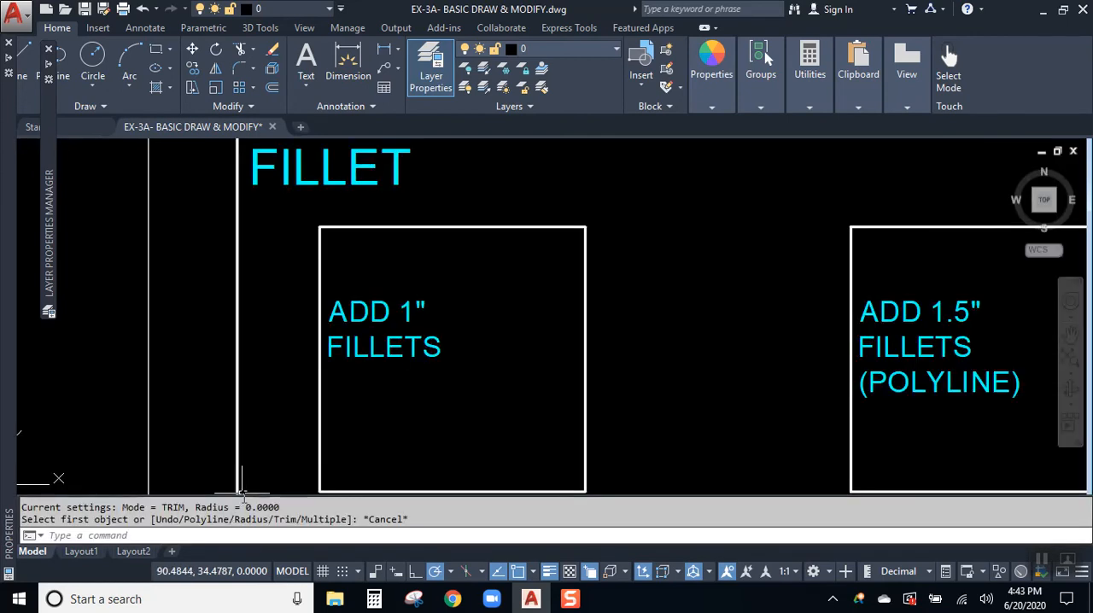
mouse_move(242, 481)
left_mouse_down()
mouse_move(236, 464)
mouse_move(247, 491)
left_mouse_up()
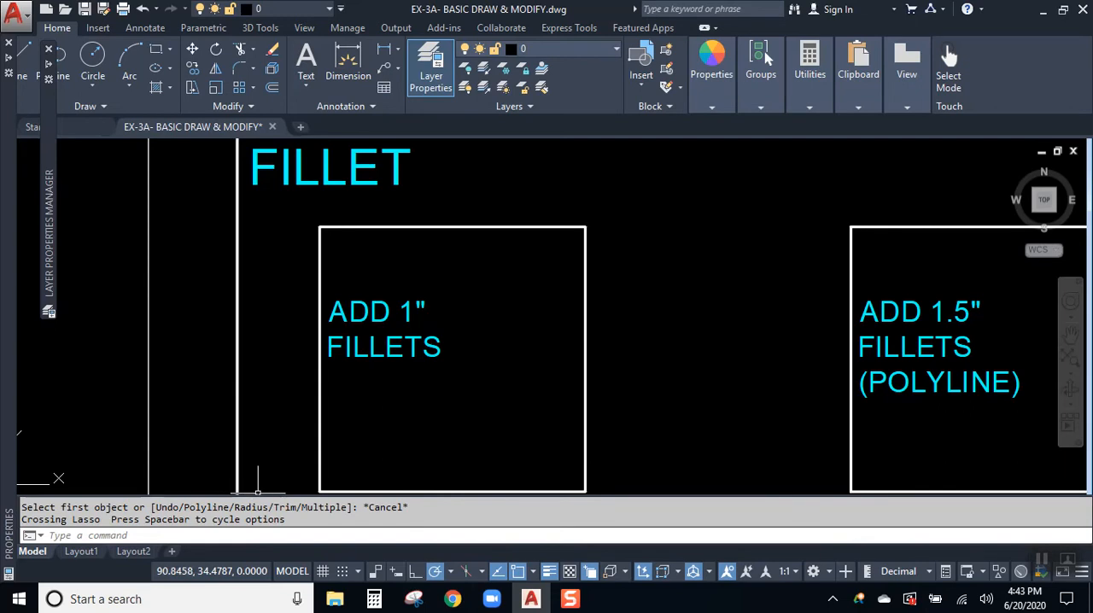
left_click_drag(258, 494, 257, 464)
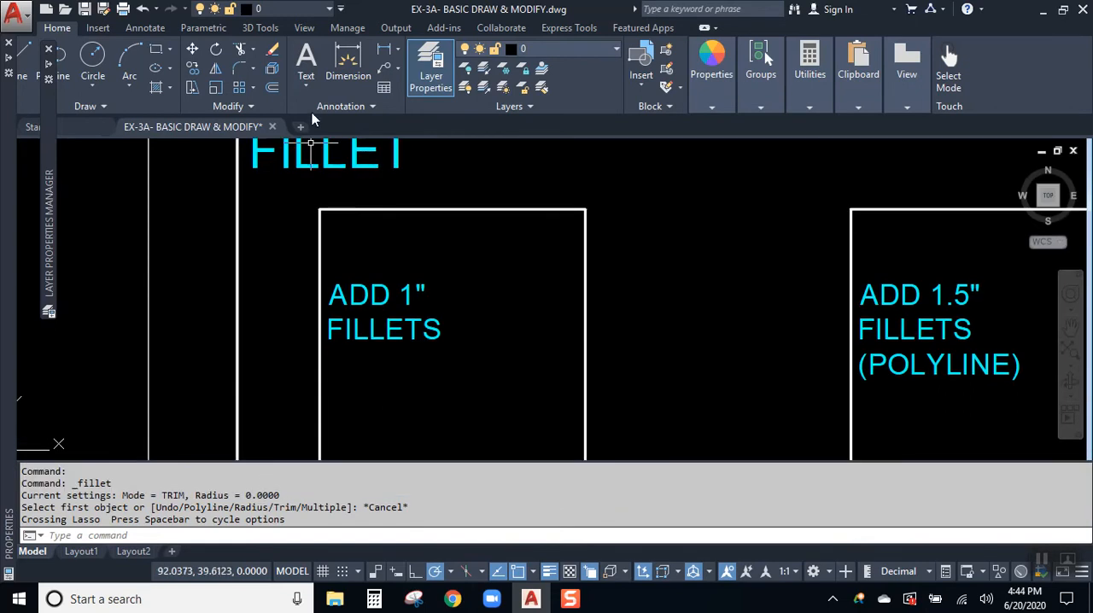
- Fillet the upper-right corner of the "ADD 1" FILLETS" square with a radius of 1
left_click(244, 67)
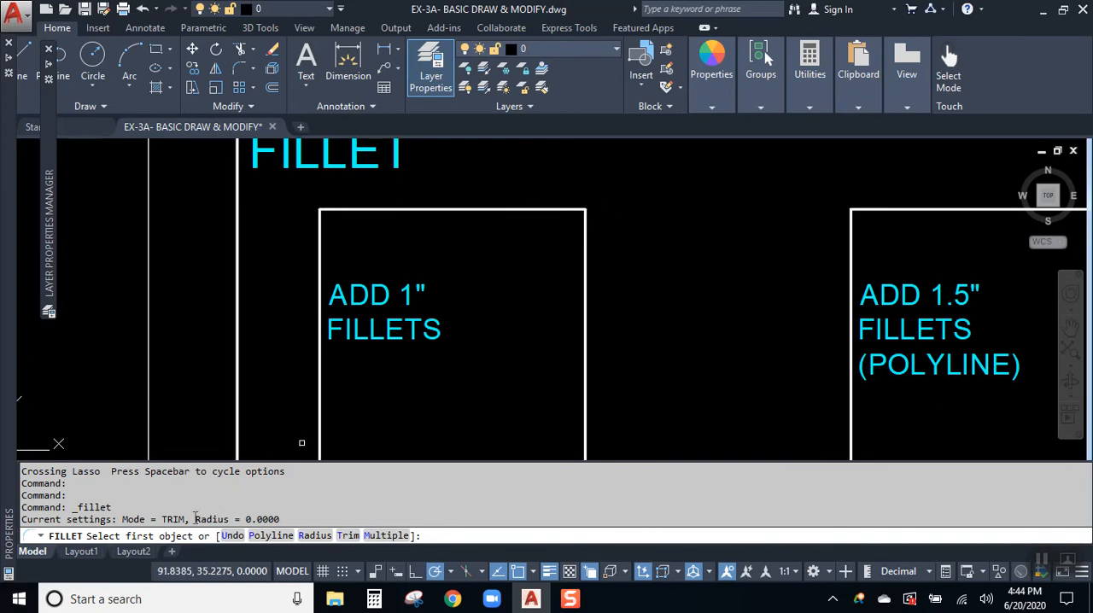
left_click_drag(195, 518, 343, 501)
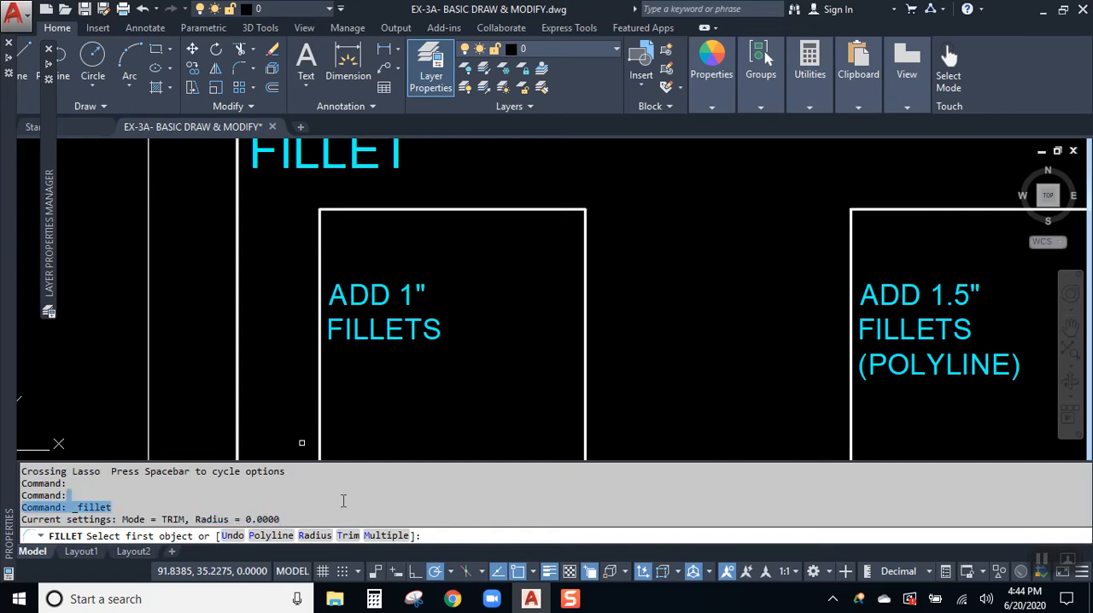
left_click(315, 535)
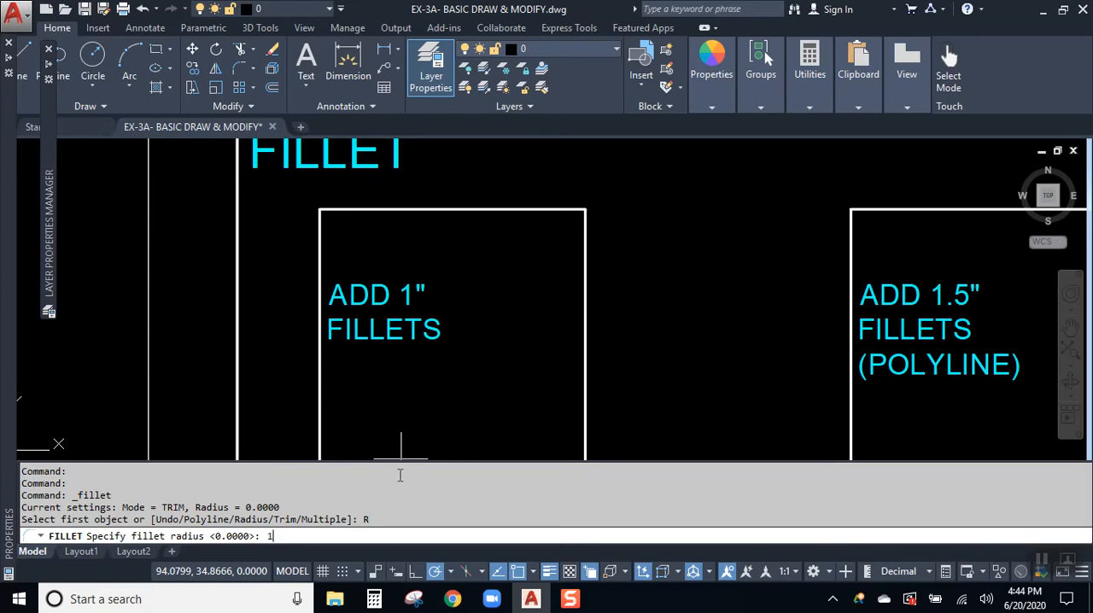
type("1")
key("Return")
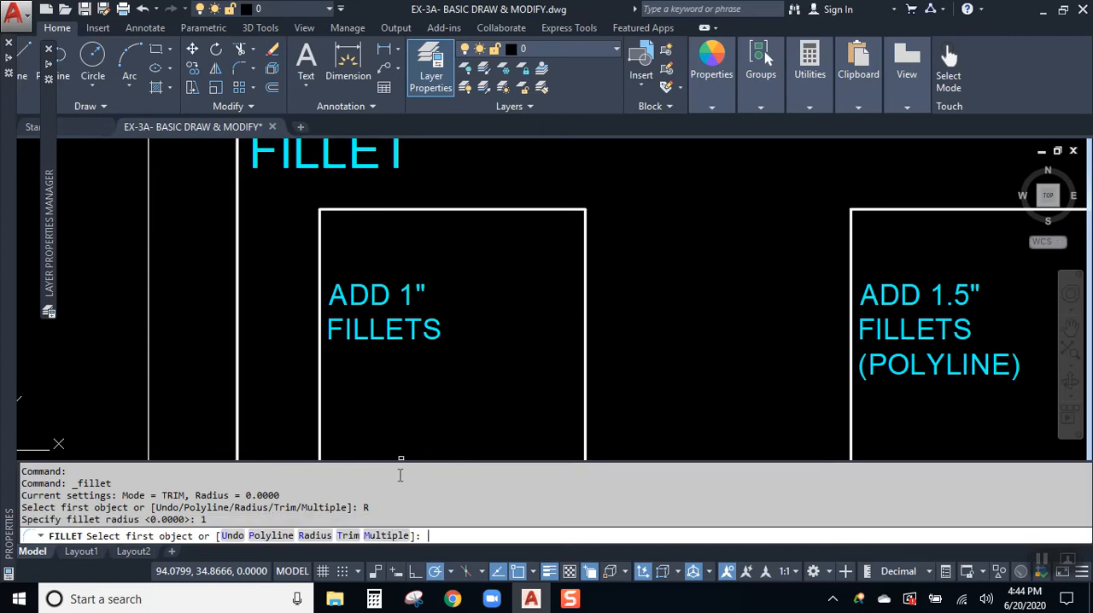
left_click(540, 210)
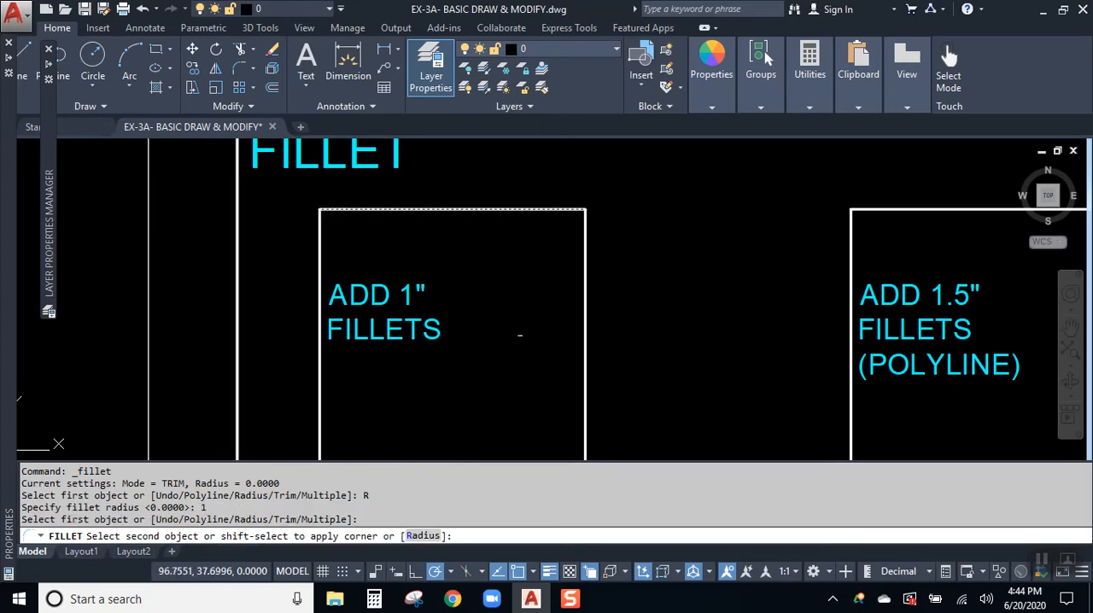
left_click(585, 234)
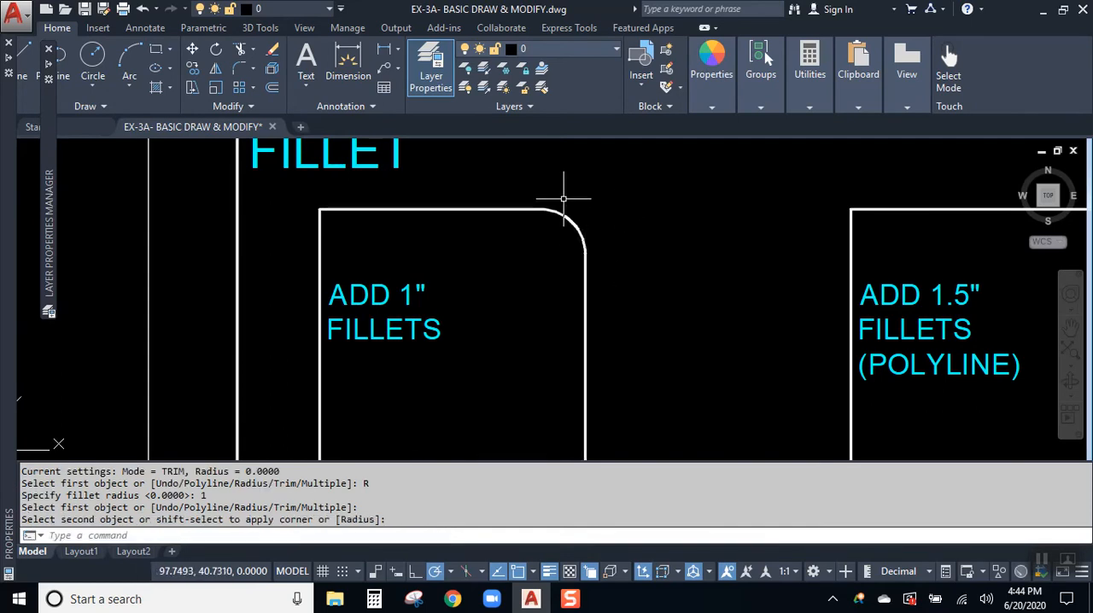
- Examine the fillet arc at the square's upper-right corner by selecting it, and clear the selection
scroll(563, 198, "up", 4)
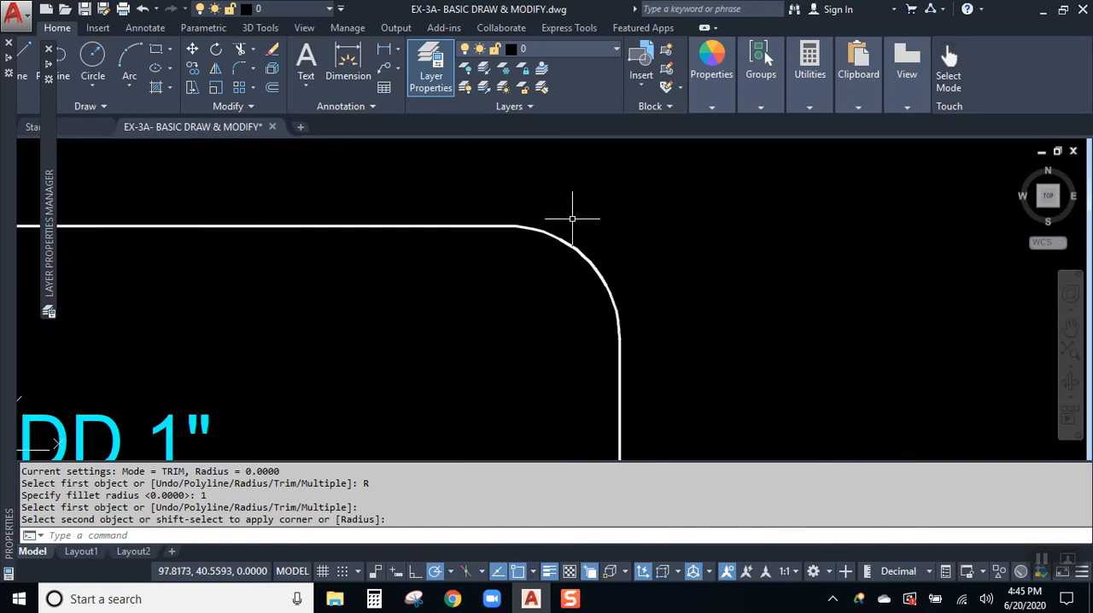
scroll(572, 219, "down", 2)
left_click(580, 237)
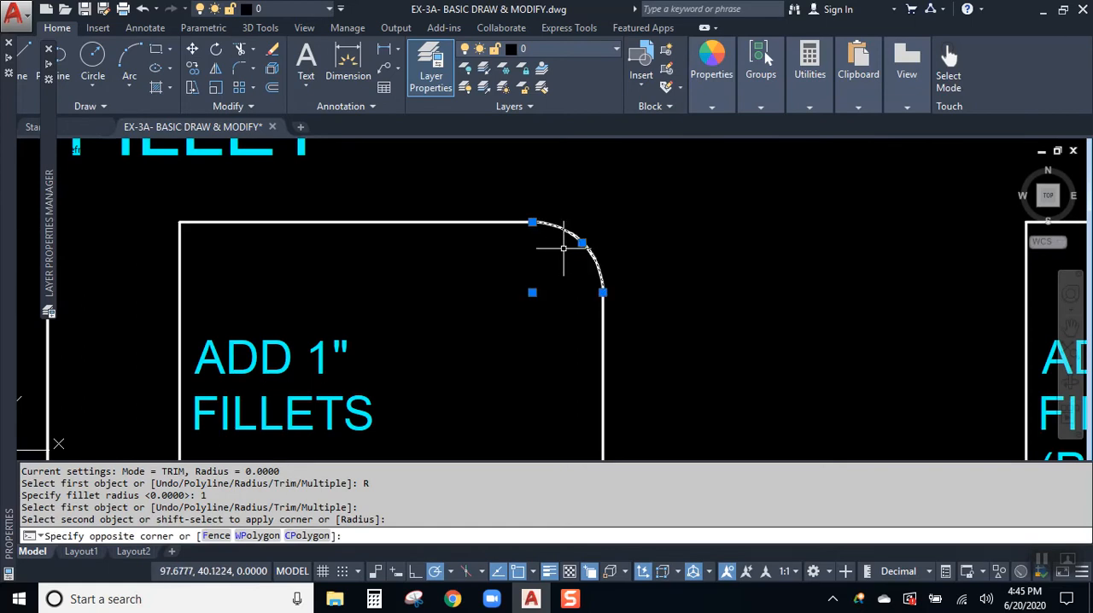
left_click(564, 249)
key("Escape")
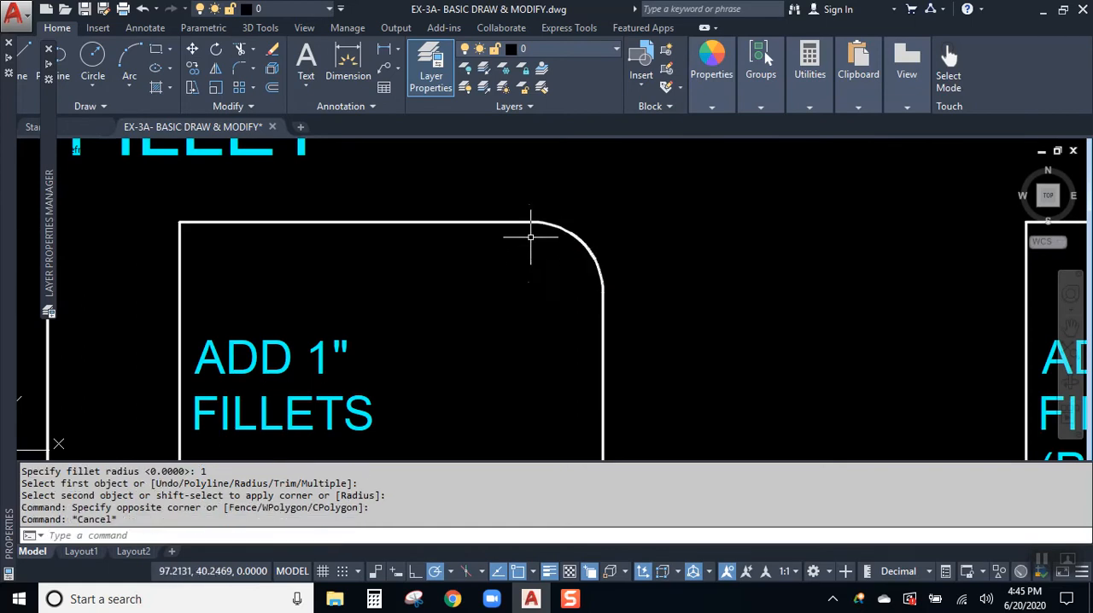
- Fillet the lower-right corner of the "ADD 1" FILLETS" square, keeping the same radius
mouse_move(478, 383)
middle_mouse_down()
mouse_move(517, 264)
mouse_move(468, 280)
middle_mouse_up()
scroll(514, 271, "down", 2)
scroll(502, 282, "up", 1)
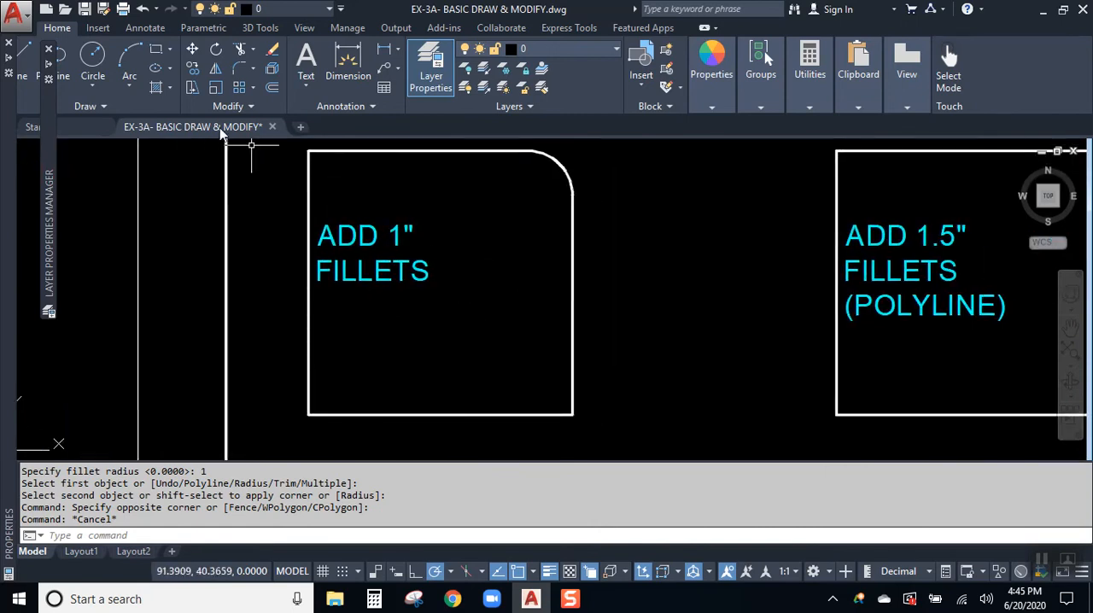
left_click(241, 71)
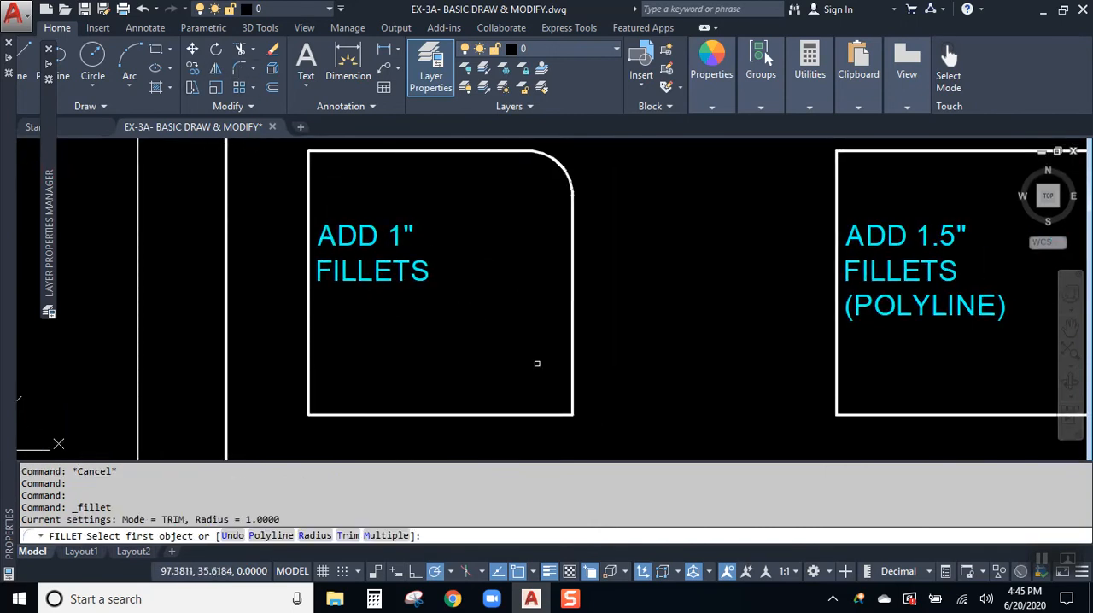
left_click(572, 355)
left_click(540, 415)
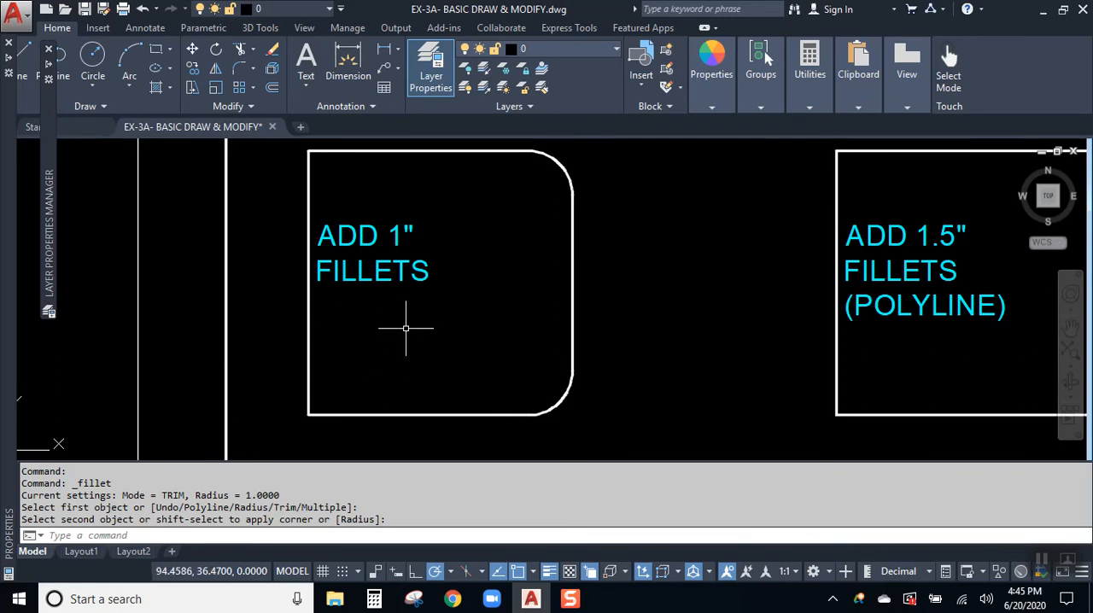
- Fillet the lower-left and upper-left corners of the same square in one command using the Multiple option
key("Return")
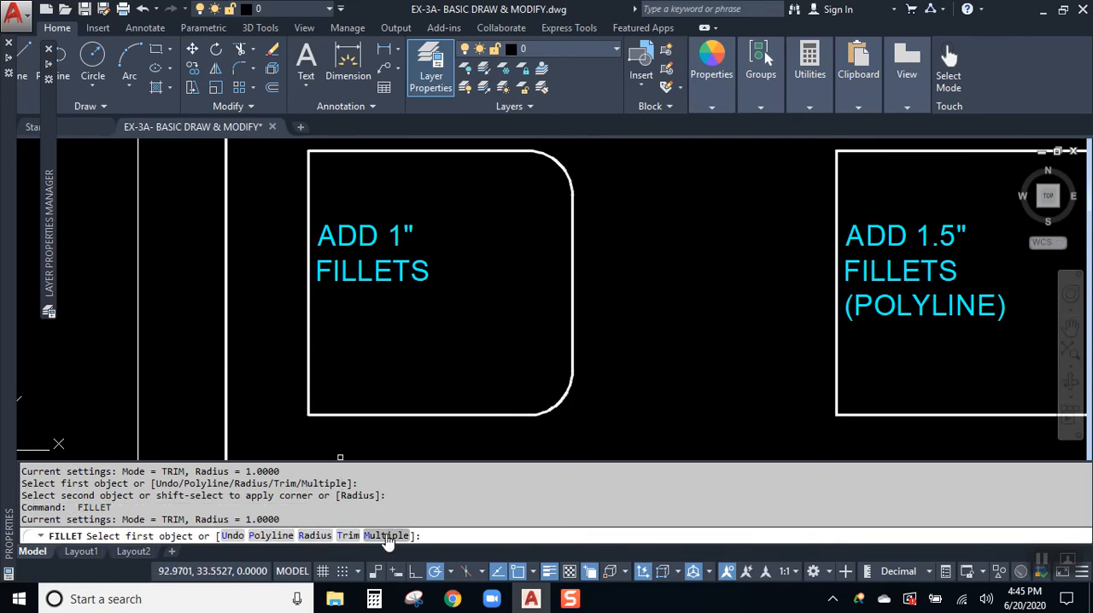
left_click(386, 535)
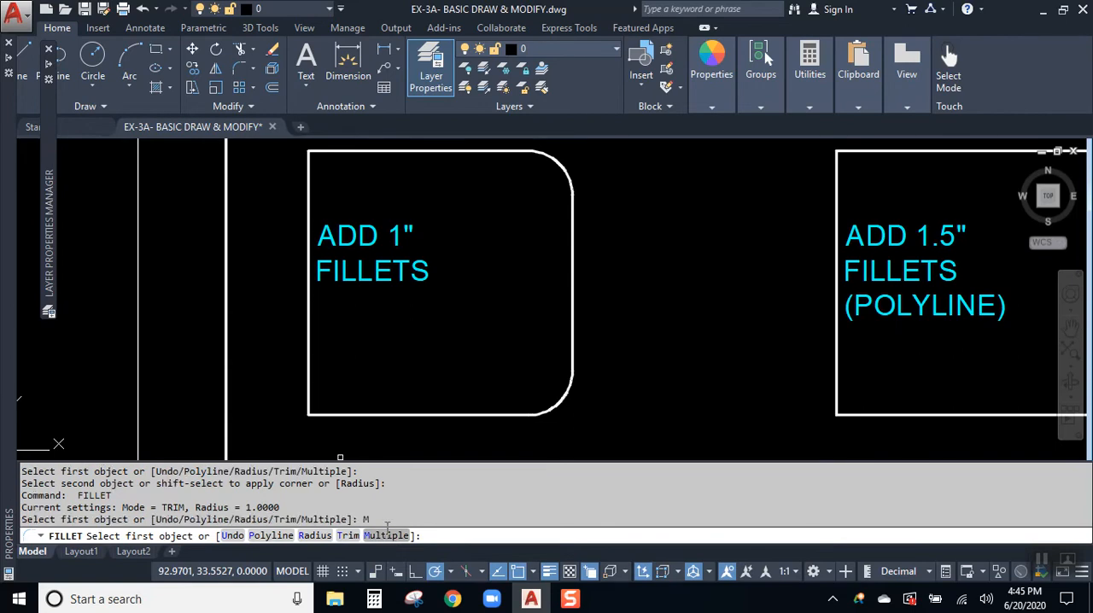
left_click(360, 415)
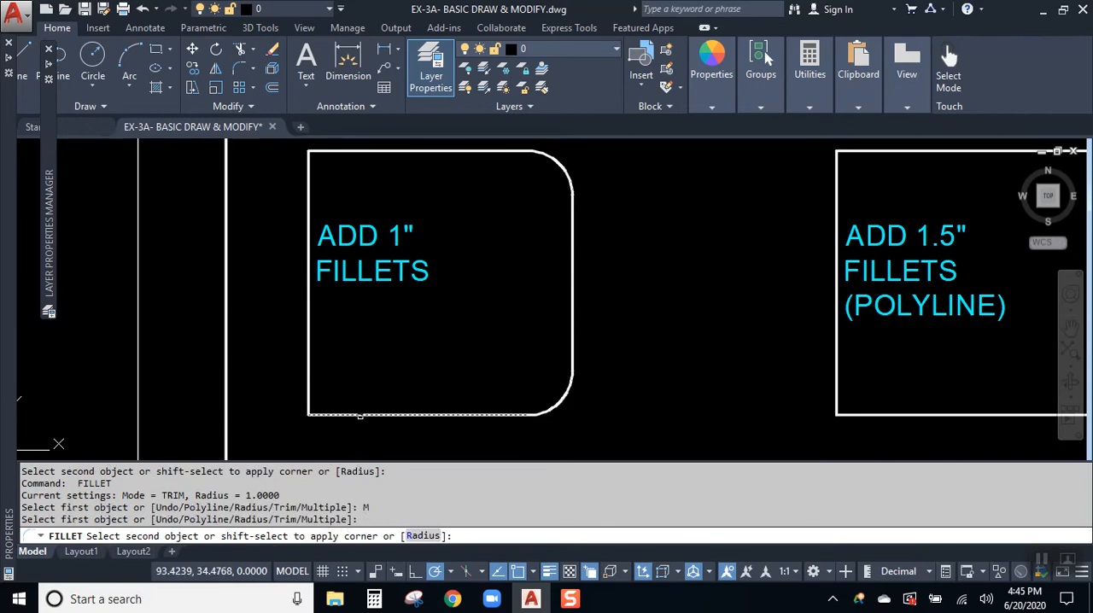
left_click(309, 350)
left_click(308, 194)
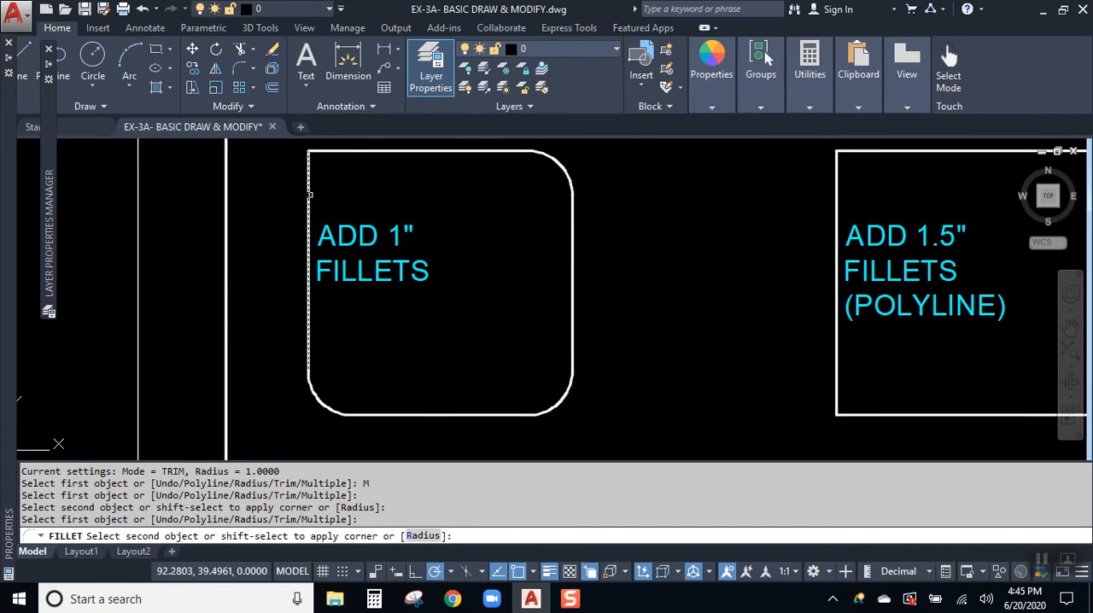
left_click(362, 155)
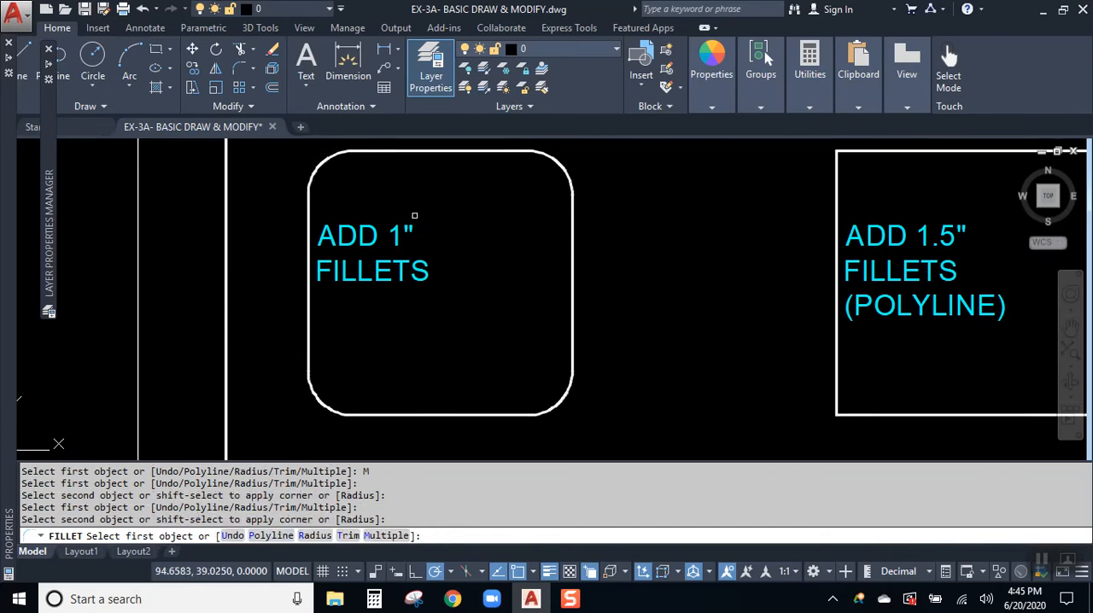
key("Escape")
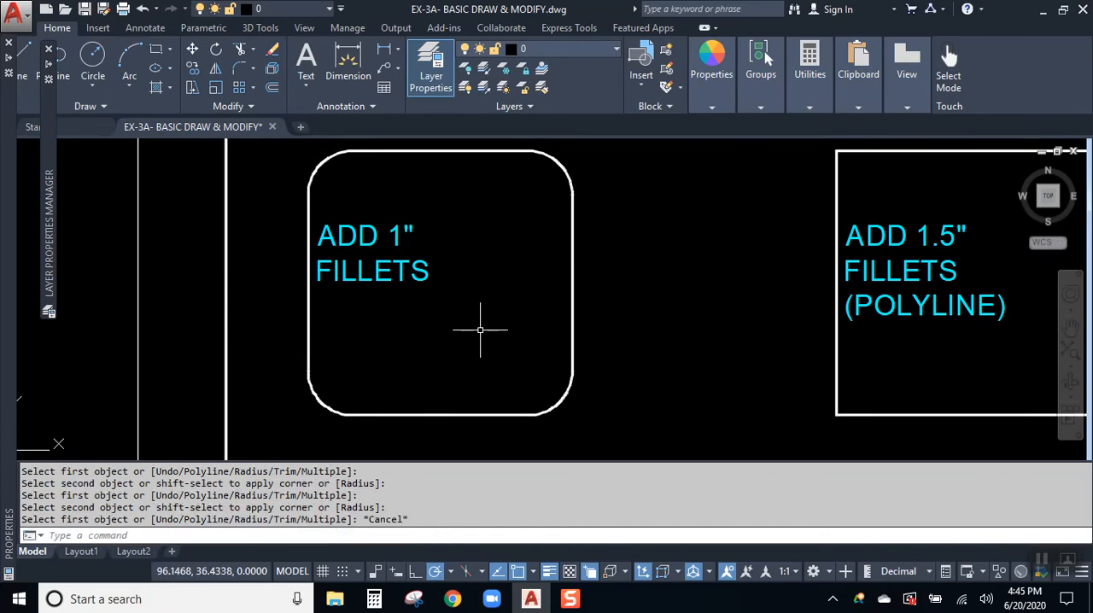
- Compare the filleted square with the 1.5" polyline square, selecting the first square's top, right and bottom edges to check whether they are separate lines
middle_click_drag(524, 245, 480, 275)
scroll(495, 245, "up", 2)
middle_click_drag(712, 298, 586, 299)
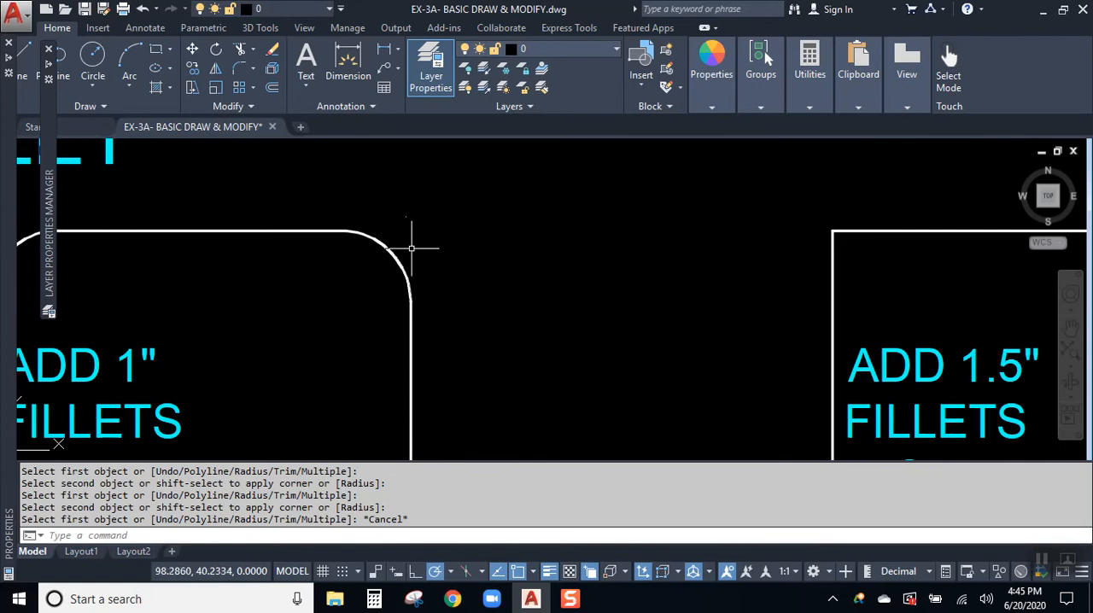
scroll(698, 250, "up", 2)
middle_click_drag(700, 251, 425, 219)
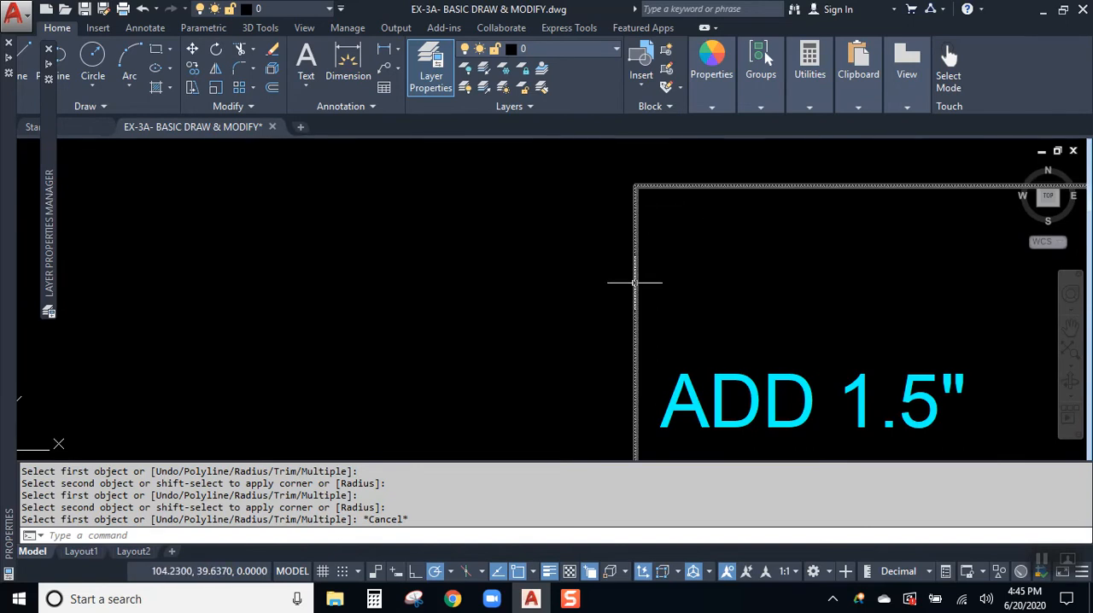
scroll(593, 212, "down", 2)
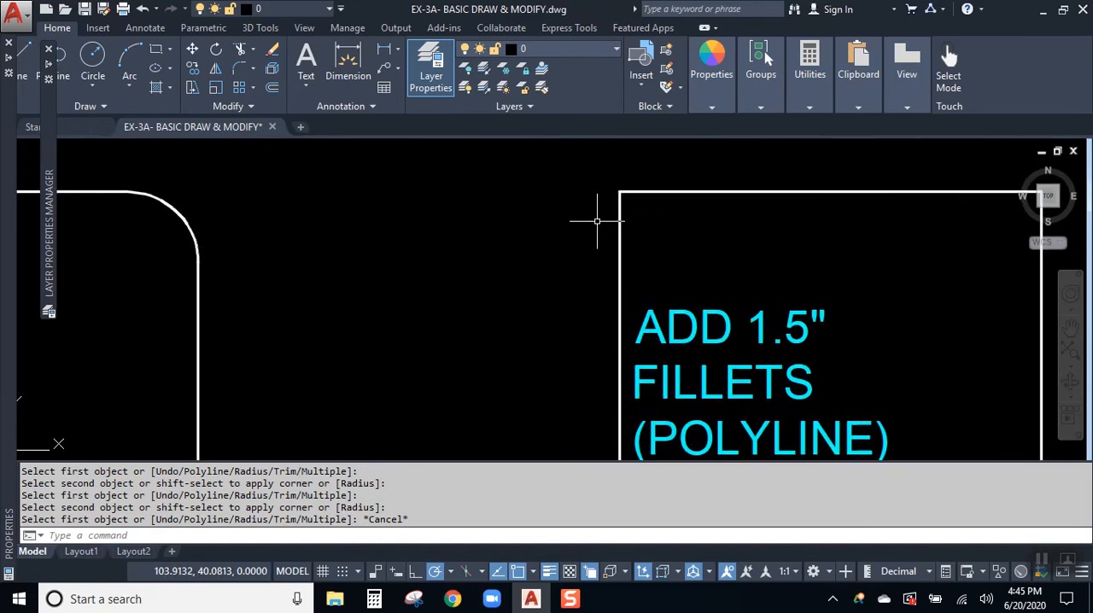
scroll(597, 221, "down", 4)
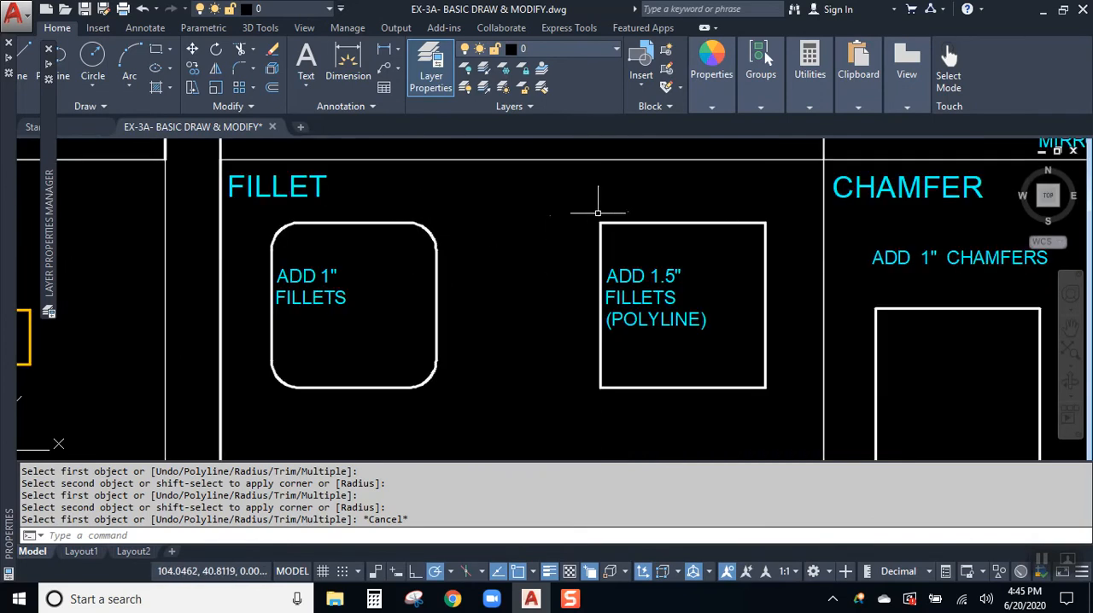
scroll(602, 225, "up", 2)
mouse_move(657, 273)
middle_mouse_down()
mouse_move(430, 231)
mouse_move(451, 214)
middle_mouse_up()
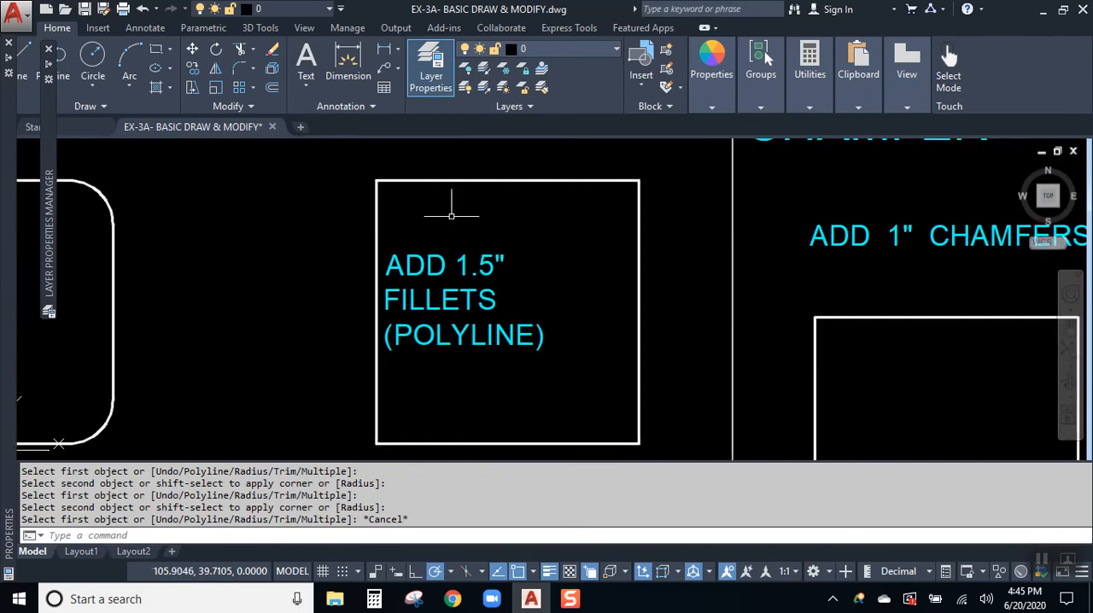
middle_click_drag(325, 233, 349, 196)
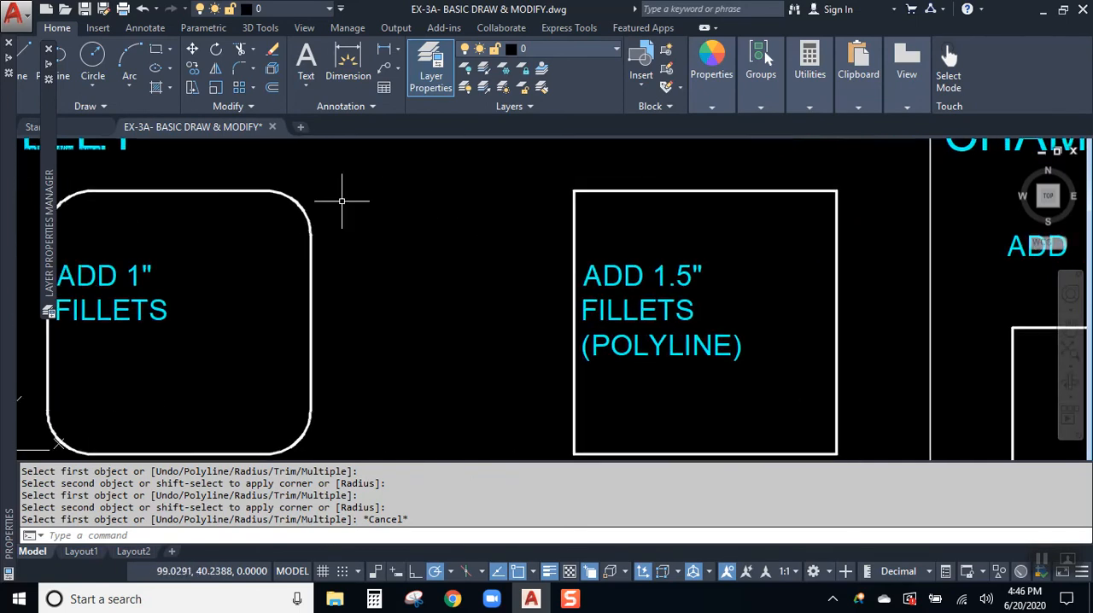
left_click(234, 191)
left_click(312, 282)
left_click(245, 452)
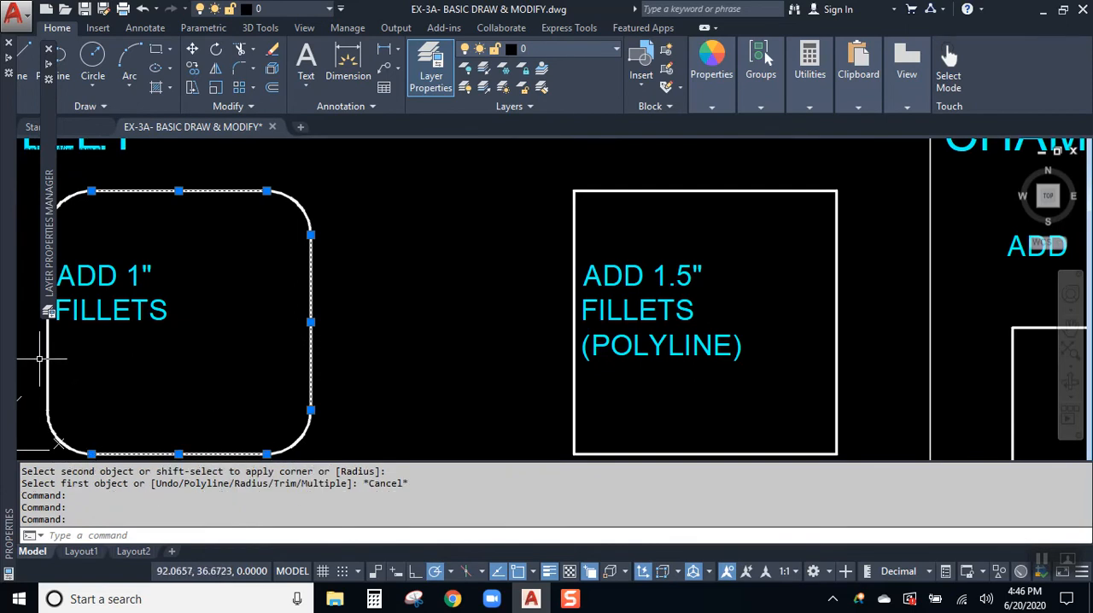
key("Escape")
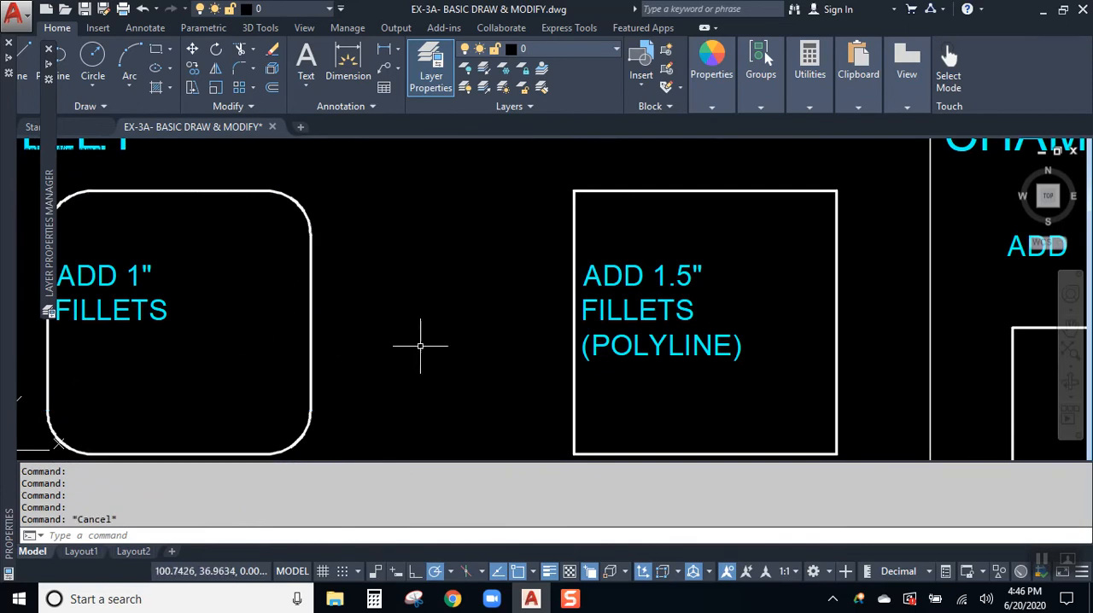
- Select the 1.5" polyline square to check whether its edges form a single object, and clear the selection
left_click(677, 192)
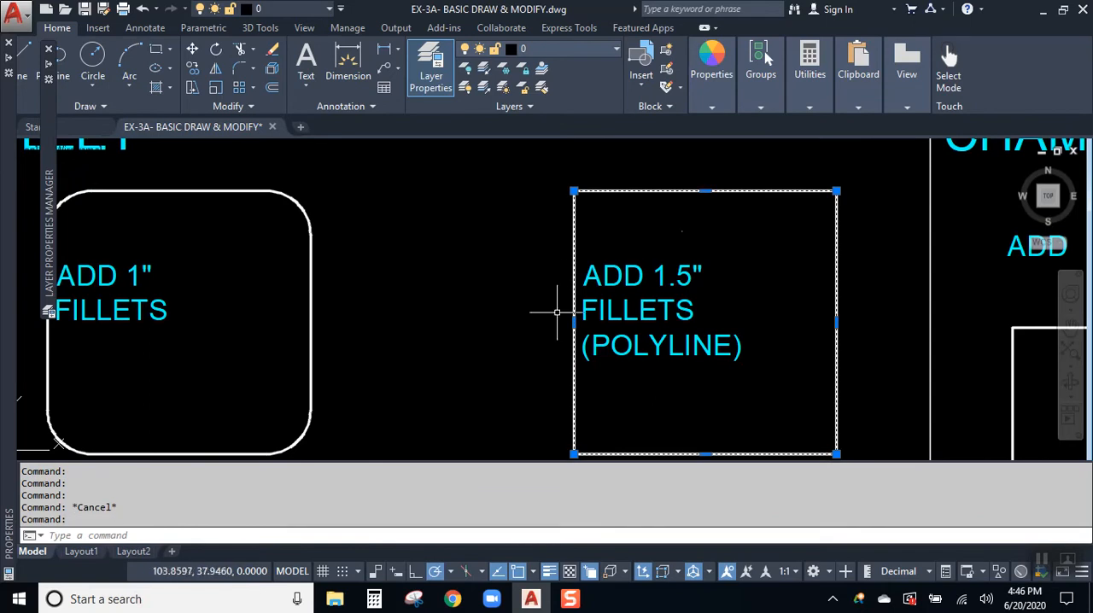
middle_click_drag(627, 305, 593, 307)
key("Escape")
- Fillet all corners of the "ADD 1.5" FILLETS (POLYLINE)" square at once with a 1.5 radius, using the Polyline option
left_click(239, 68)
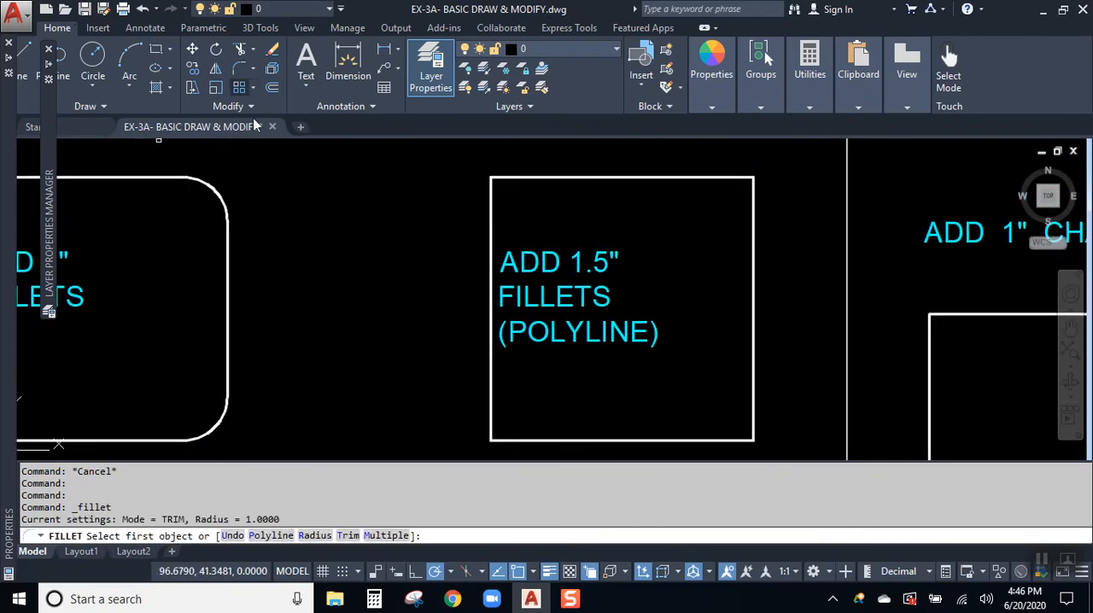
left_click_drag(278, 519, 203, 519)
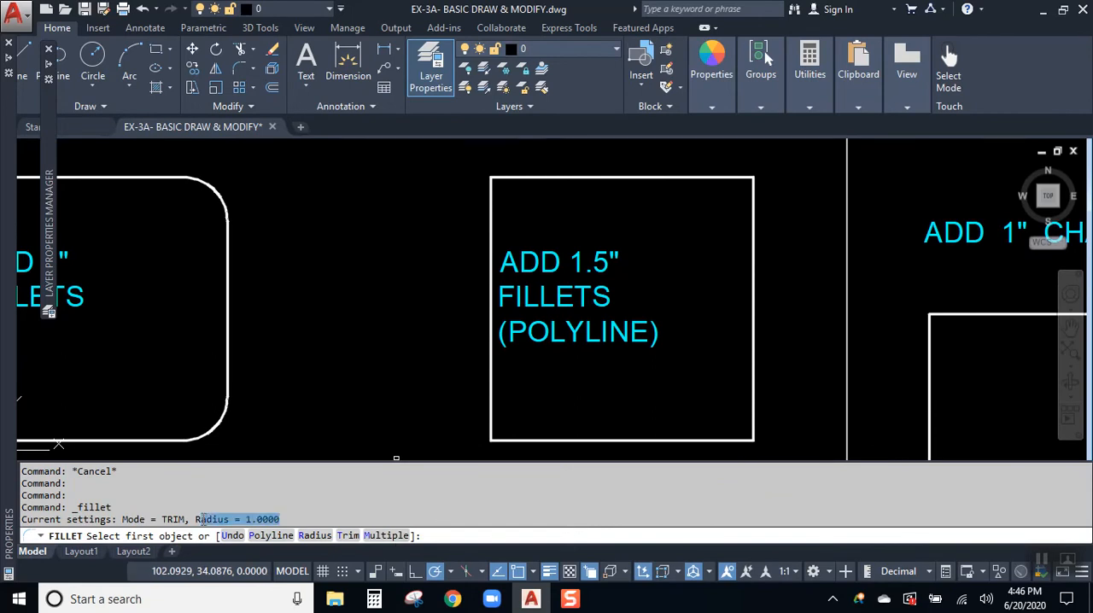
left_click(315, 536)
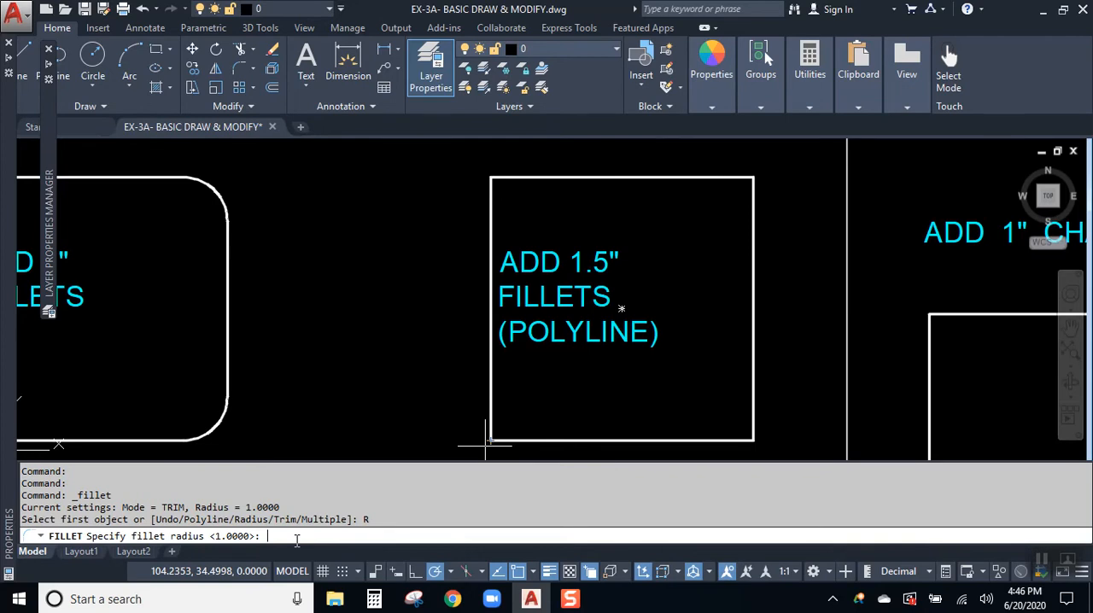
type("1")
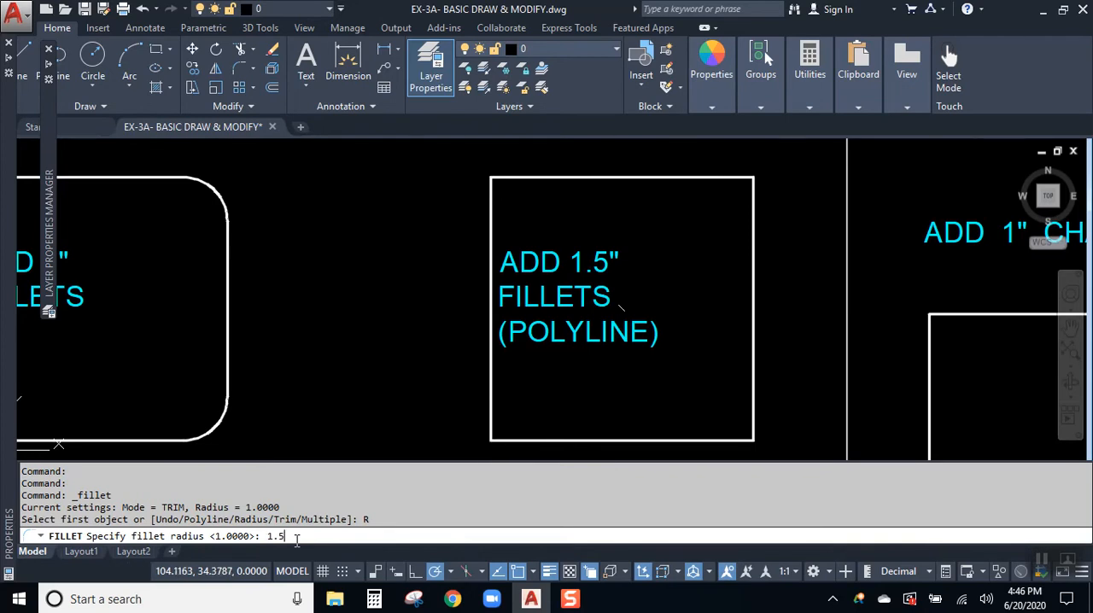
type(".5")
key("Return")
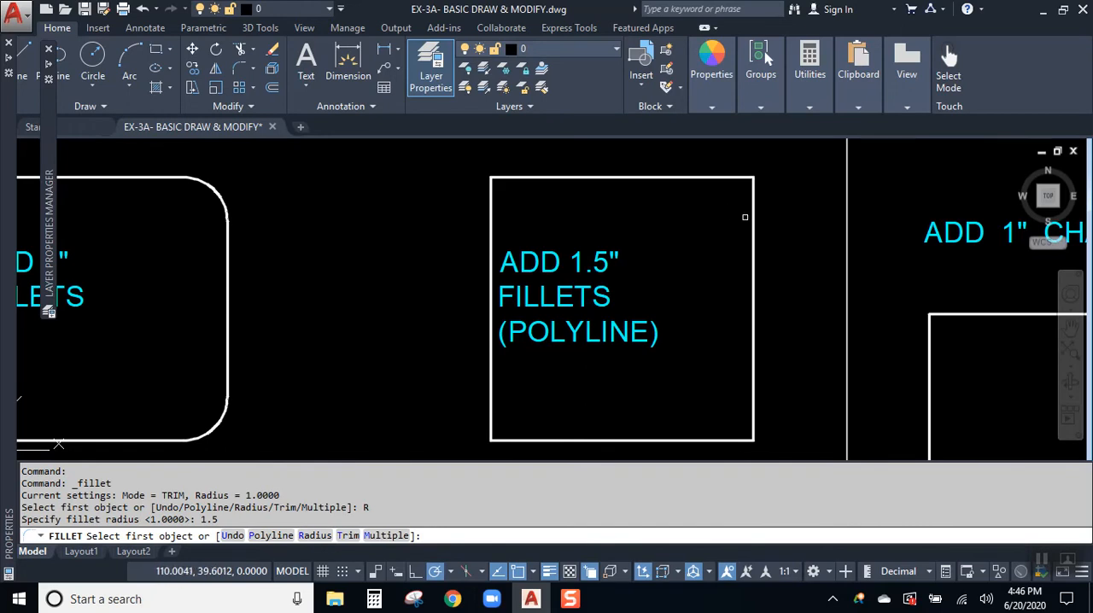
left_click(273, 535)
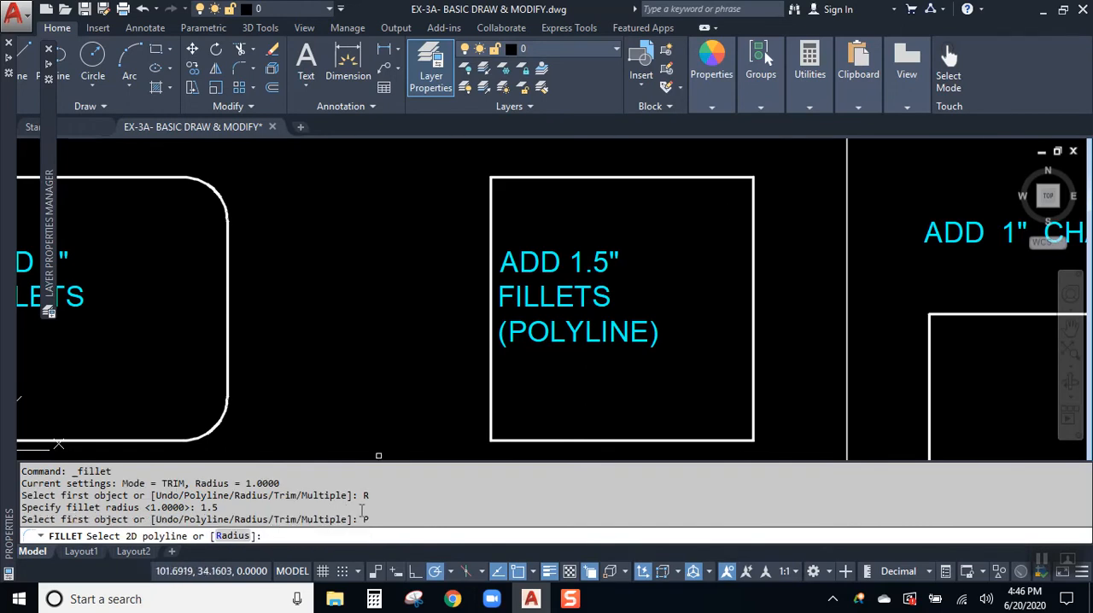
left_click(638, 177)
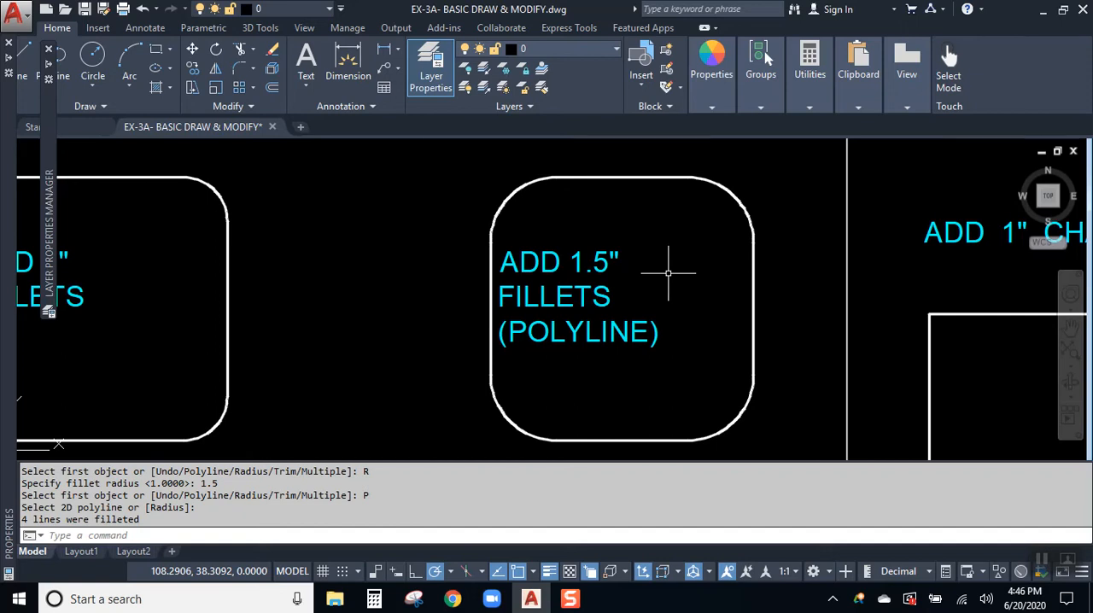
- Clean up the two crossing lines in the first 0" fillet exercise into a sharp corner using Fillet with radius 0
middle_click_drag(420, 254, 596, 249)
scroll(596, 249, "down", 2)
mouse_move(590, 342)
middle_mouse_down()
mouse_move(592, 242)
mouse_move(607, 201)
middle_mouse_up()
middle_click_drag(546, 304, 545, 228)
scroll(495, 269, "up", 2)
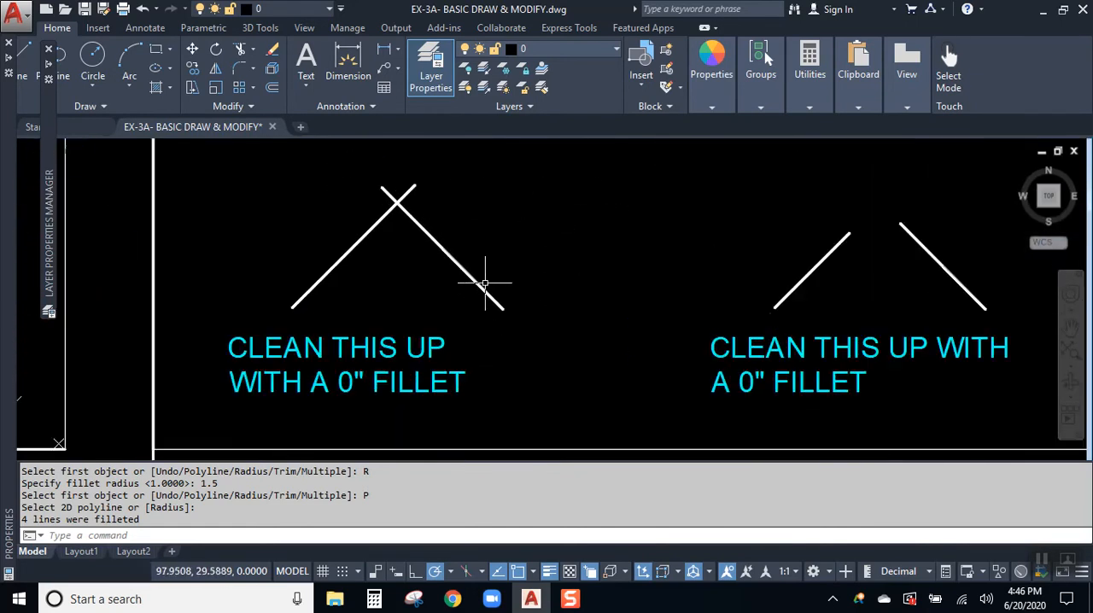
middle_click_drag(495, 270, 518, 224)
left_click(240, 68)
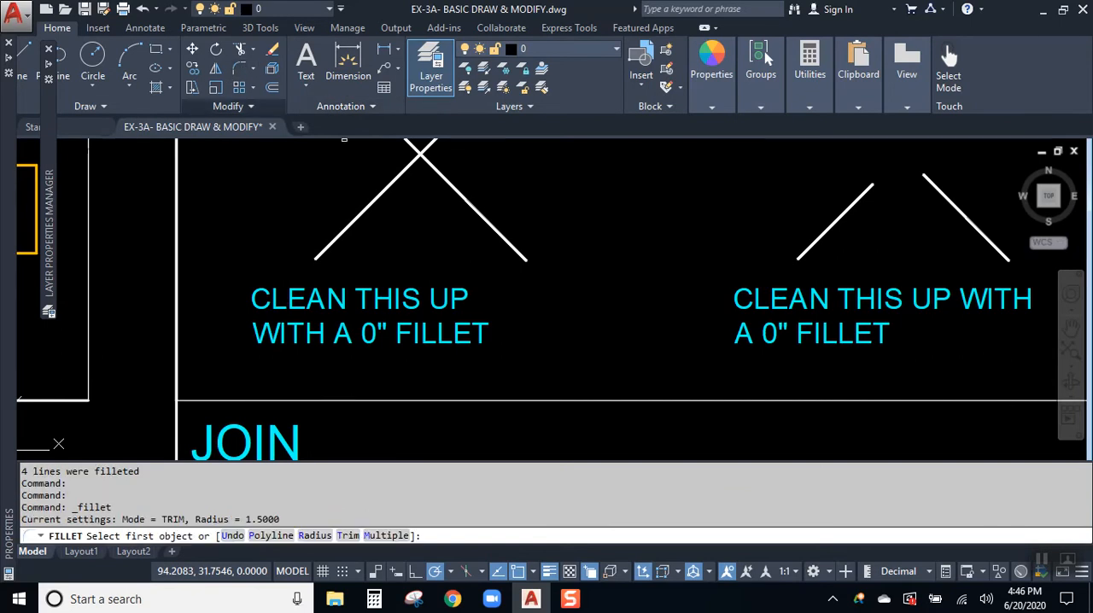
middle_click_drag(423, 223, 408, 258)
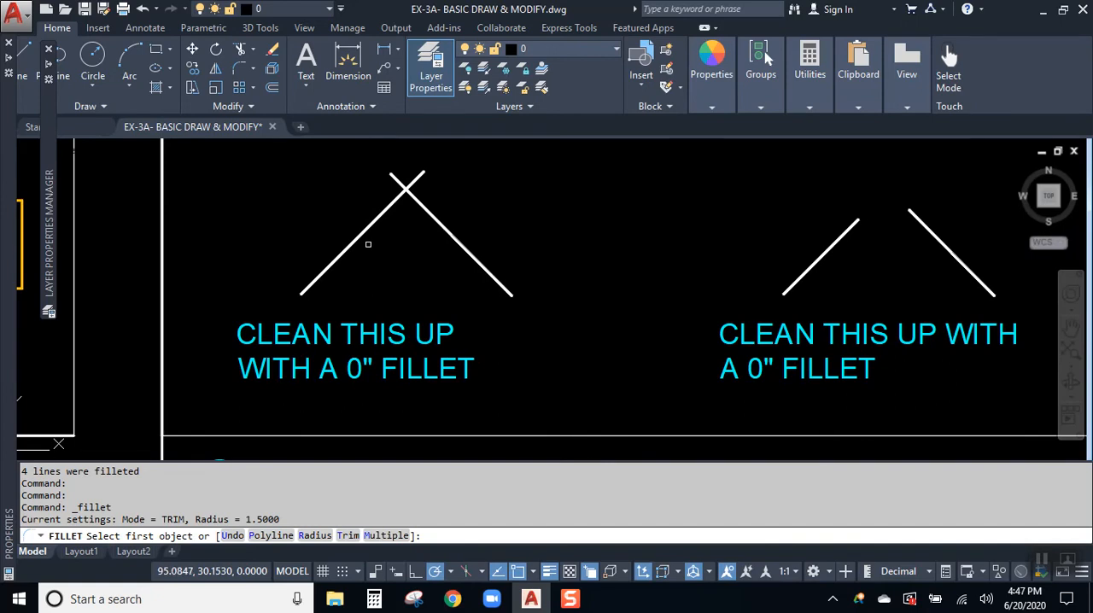
left_click(314, 535)
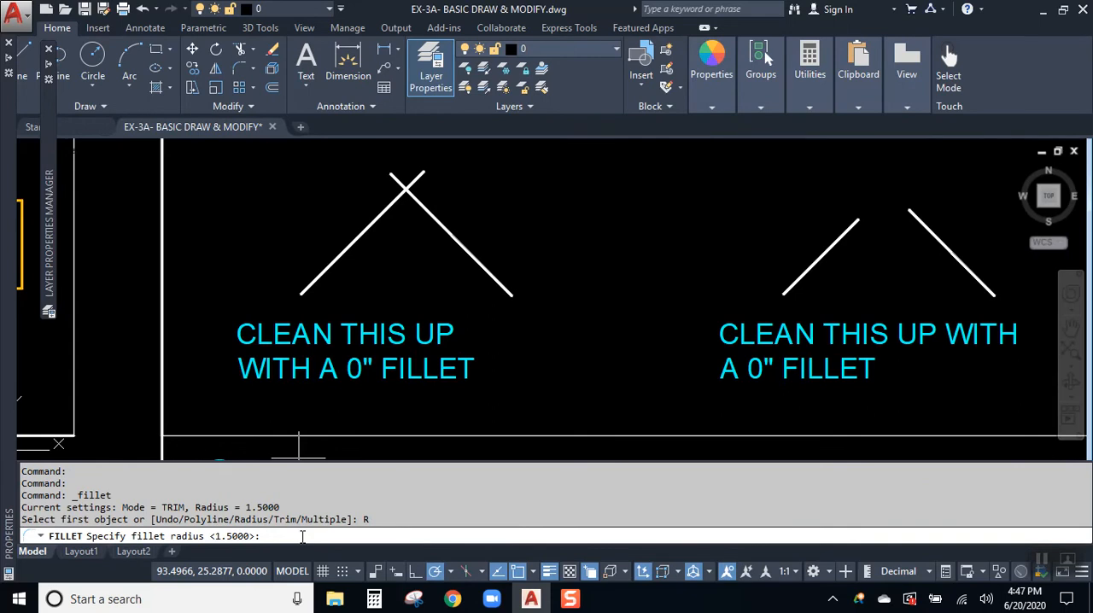
type("0")
key("Return")
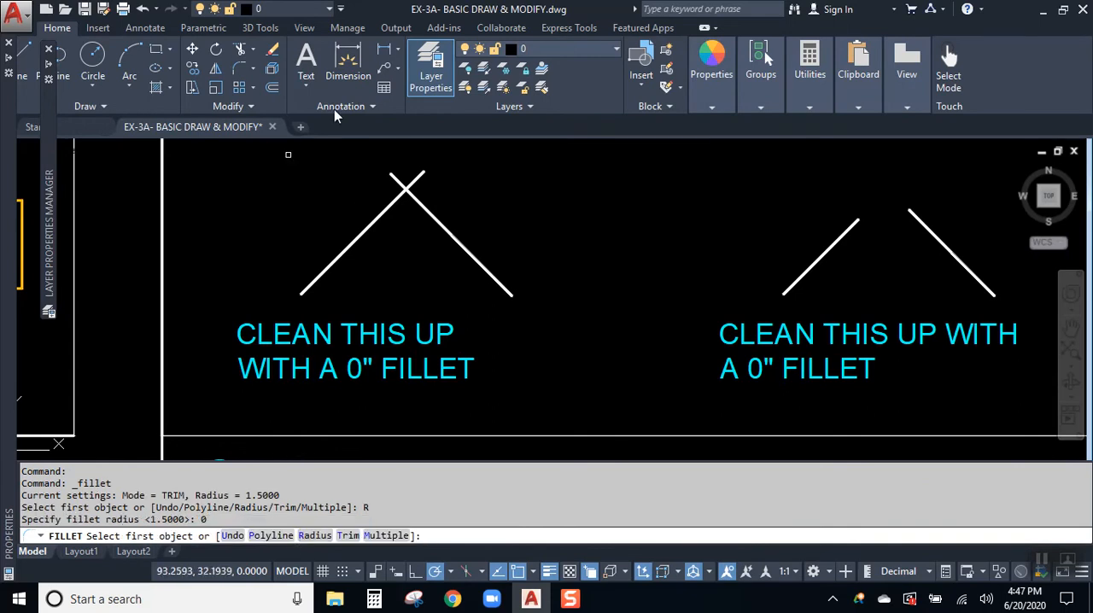
scroll(429, 171, "up", 2)
middle_click_drag(485, 180, 544, 180)
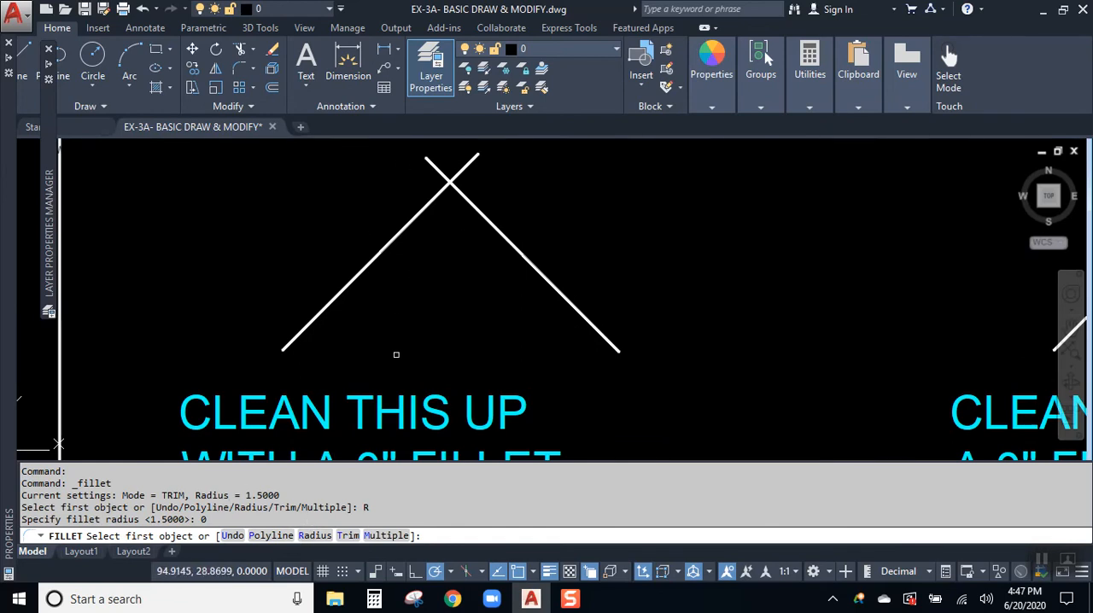
left_click(417, 216)
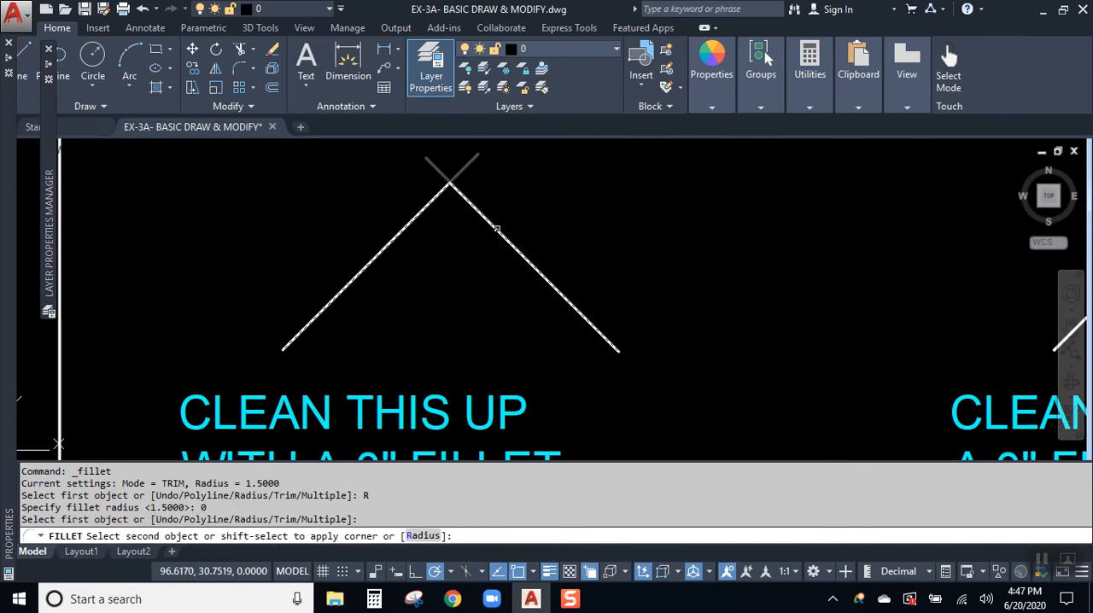
left_click(496, 229)
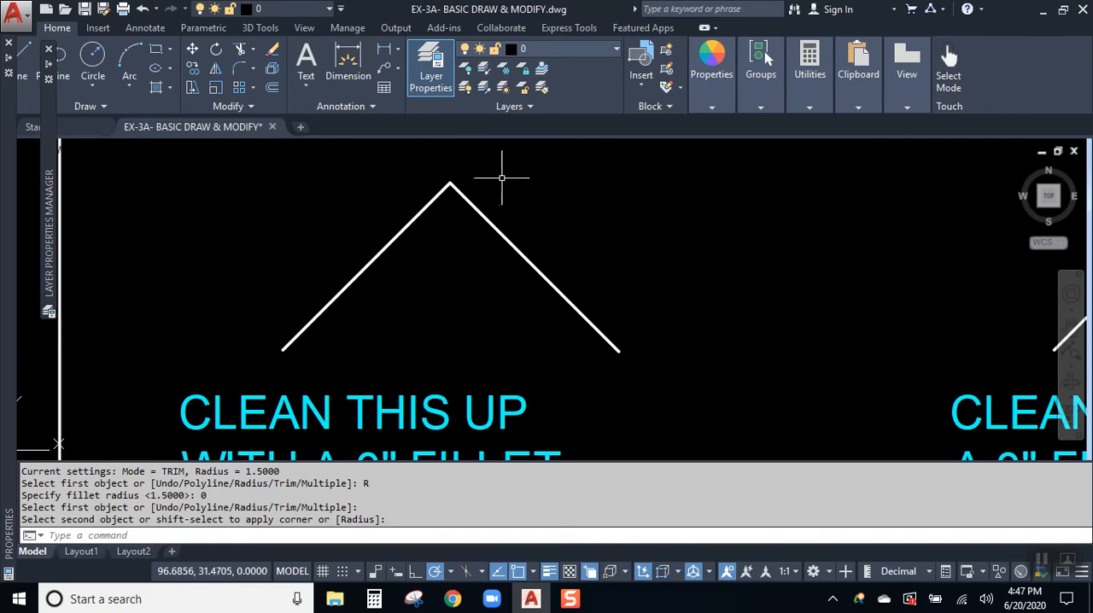
- Fillet the two separated lines of the second 0" fillet exercise into a sharp corner, keeping the same radius
scroll(499, 178, "down", 3)
middle_click_drag(588, 213, 407, 219)
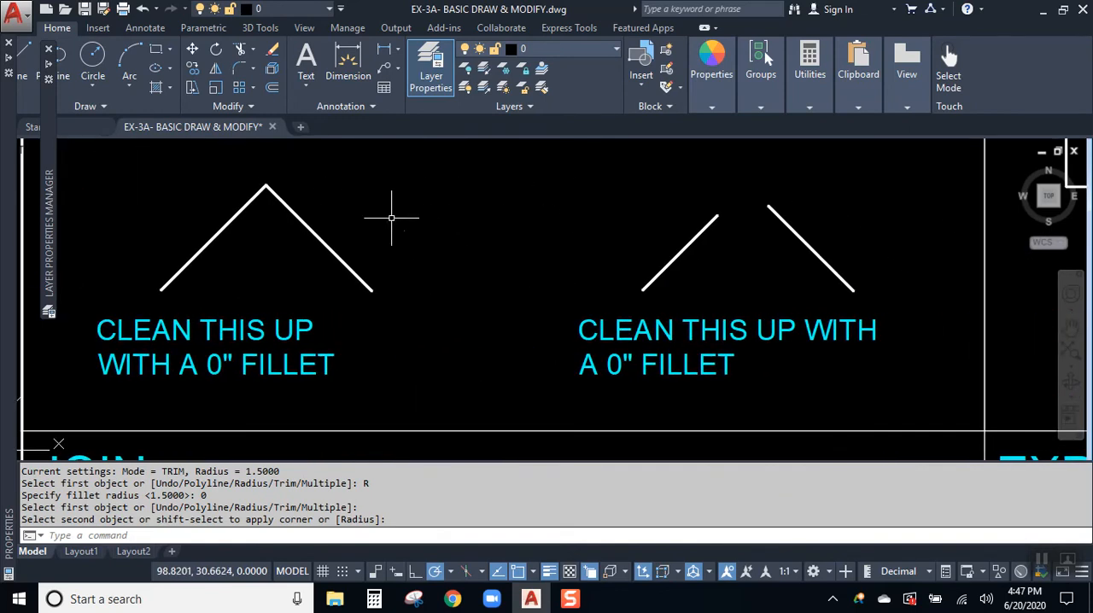
left_click(785, 223)
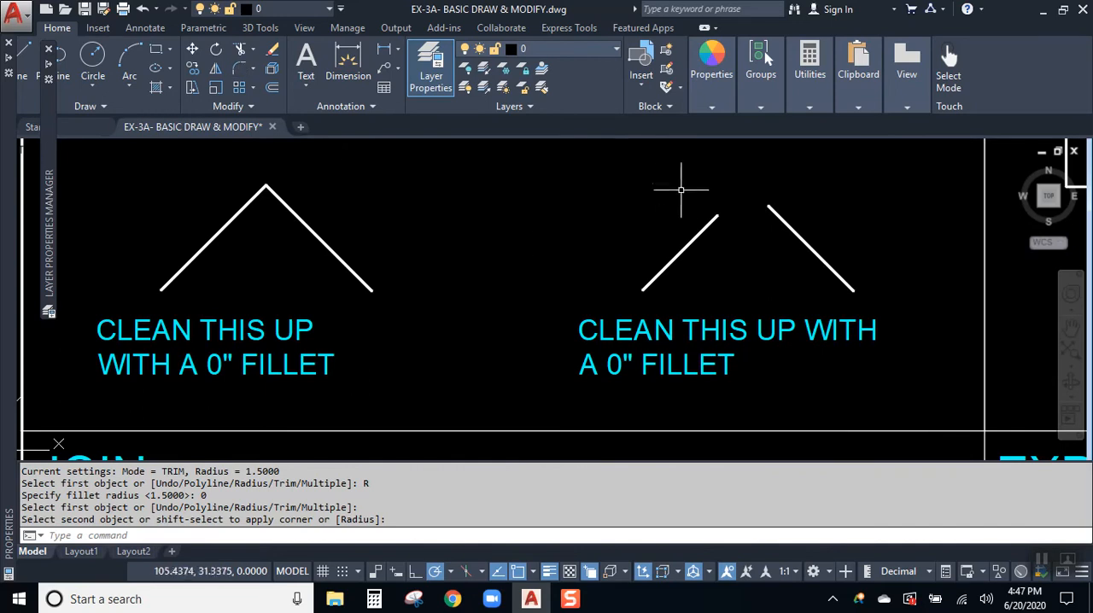
left_click(240, 67)
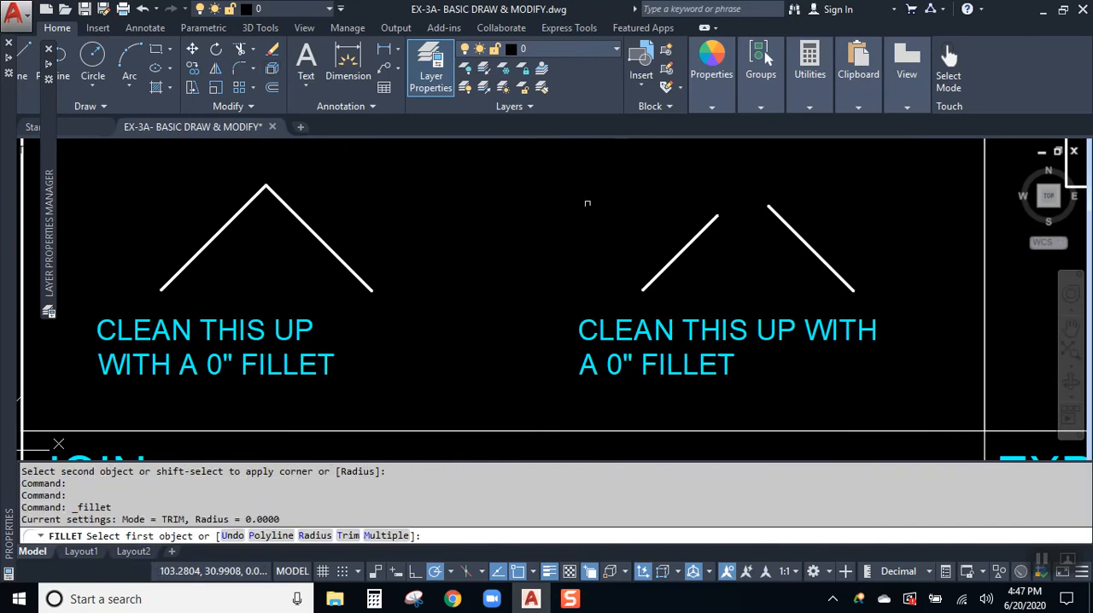
left_click(696, 234)
left_click(777, 221)
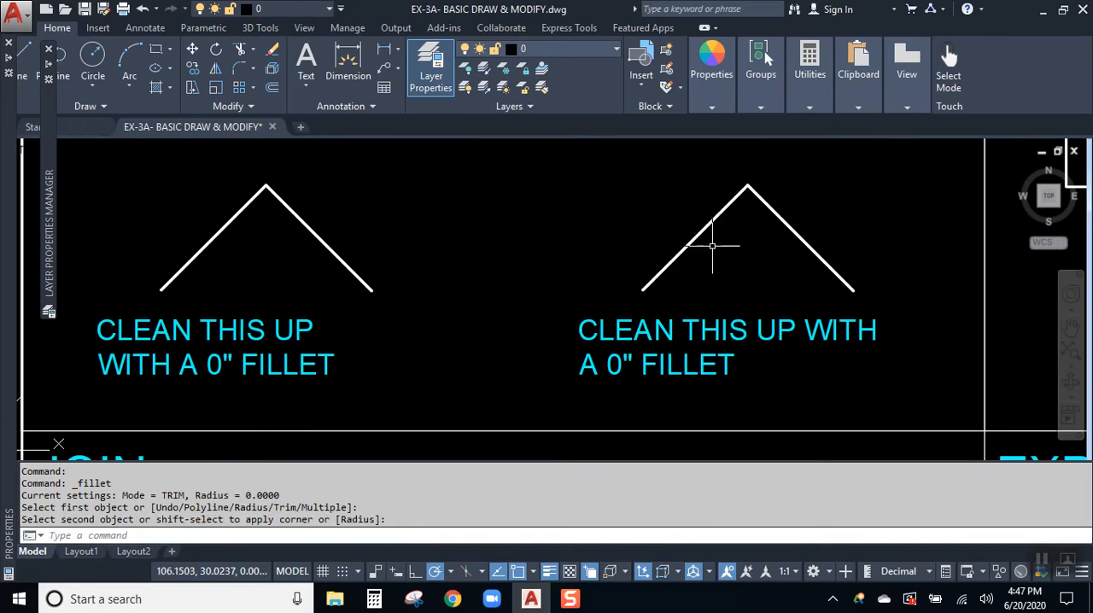
- Examine the second cleaned-up corner by selecting its two lines, clear the selection, and review the completed FILLET exercises
key("Escape")
left_click(760, 198)
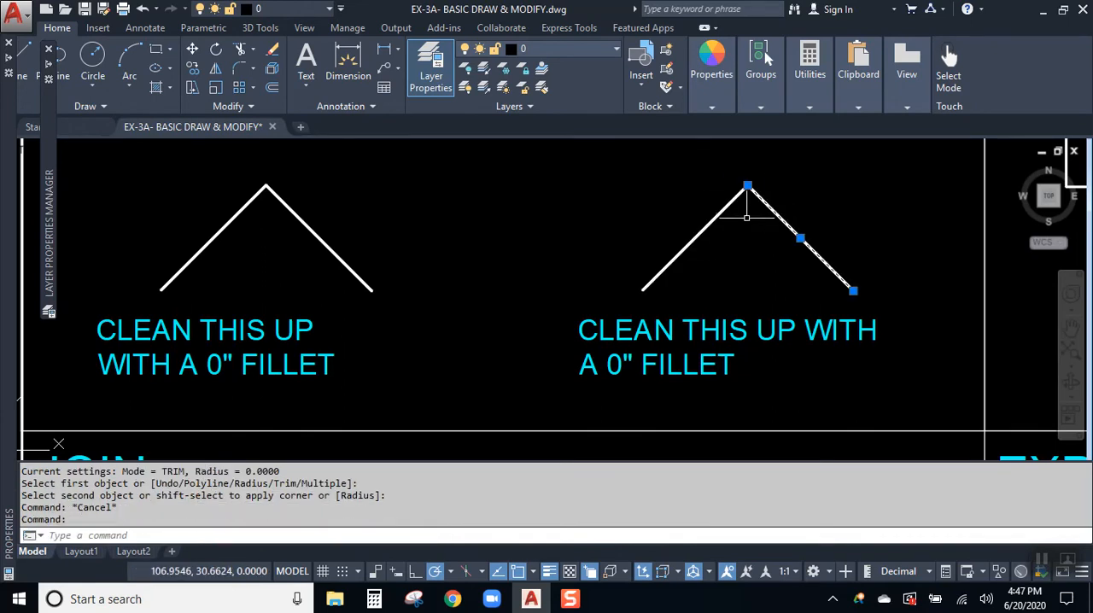
left_click(722, 212)
key("Escape")
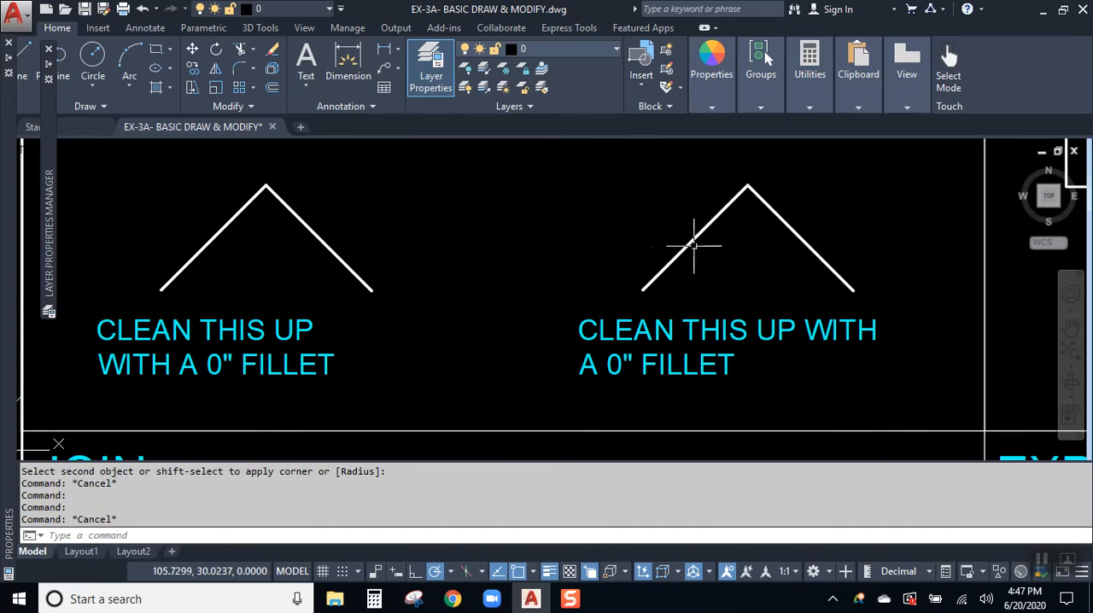
scroll(676, 253, "down", 1)
mouse_move(669, 257)
middle_mouse_down()
mouse_move(629, 346)
mouse_move(595, 370)
middle_mouse_up()
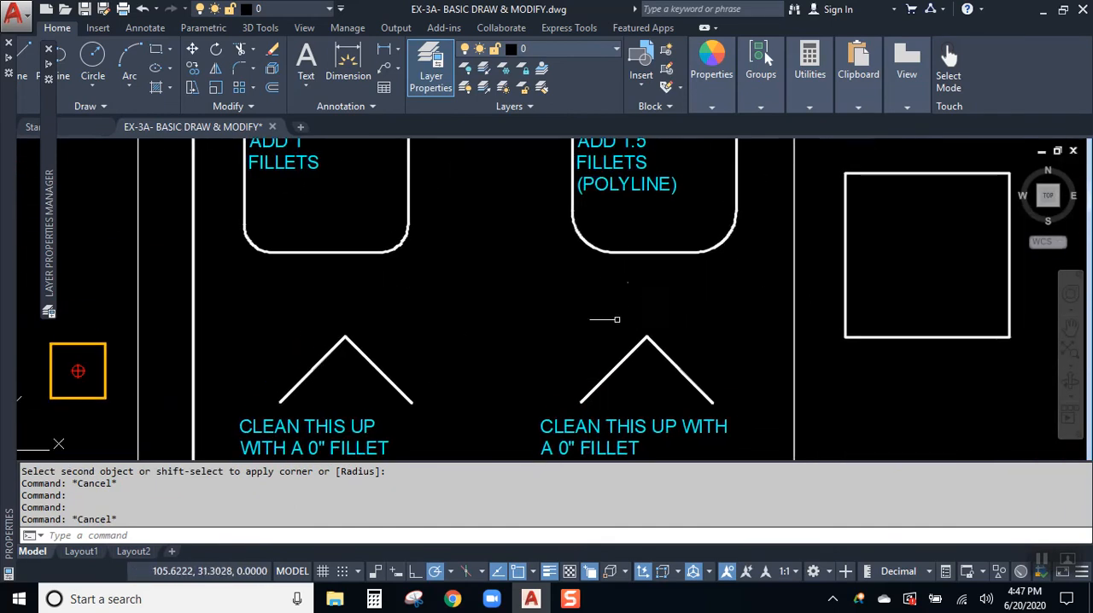
middle_click_drag(639, 249, 610, 339)
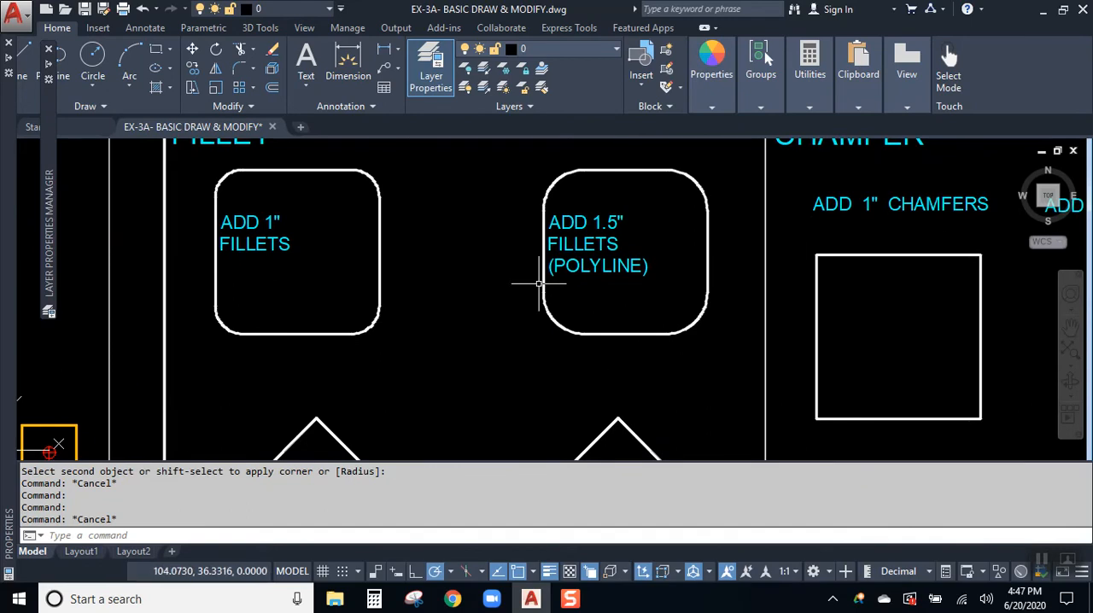
mouse_move(581, 252)
middle_mouse_down()
mouse_move(531, 303)
mouse_move(492, 303)
mouse_move(491, 291)
middle_mouse_up()
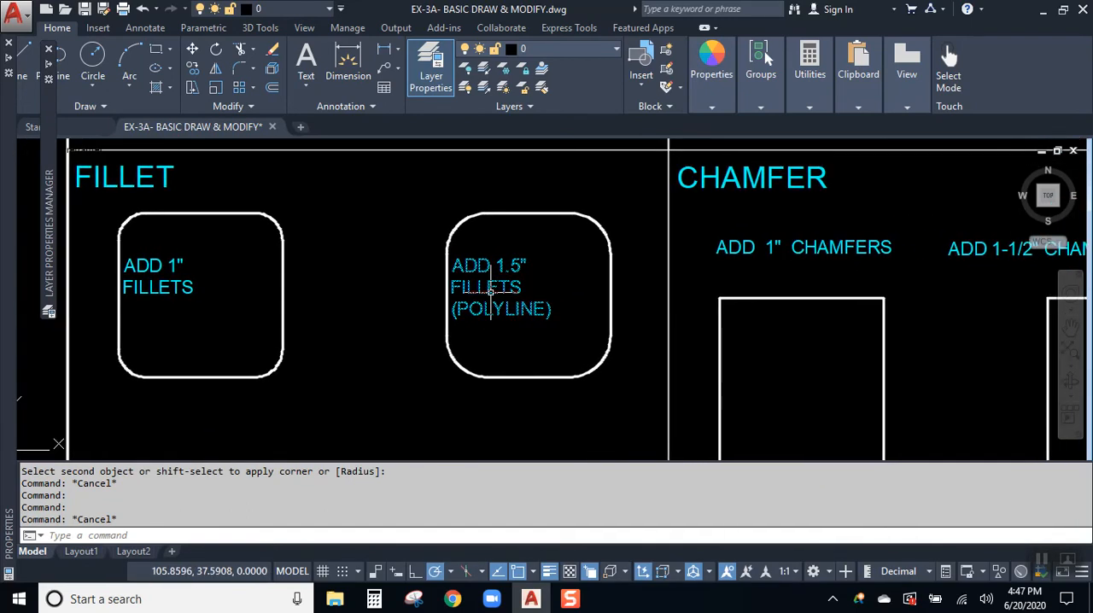
- Chamfer the upper-right corner of the "ADD 1" CHAMFERS" square with both chamfer distances set to 1
mouse_move(968, 339)
middle_mouse_down()
mouse_move(688, 329)
mouse_move(504, 346)
middle_mouse_up()
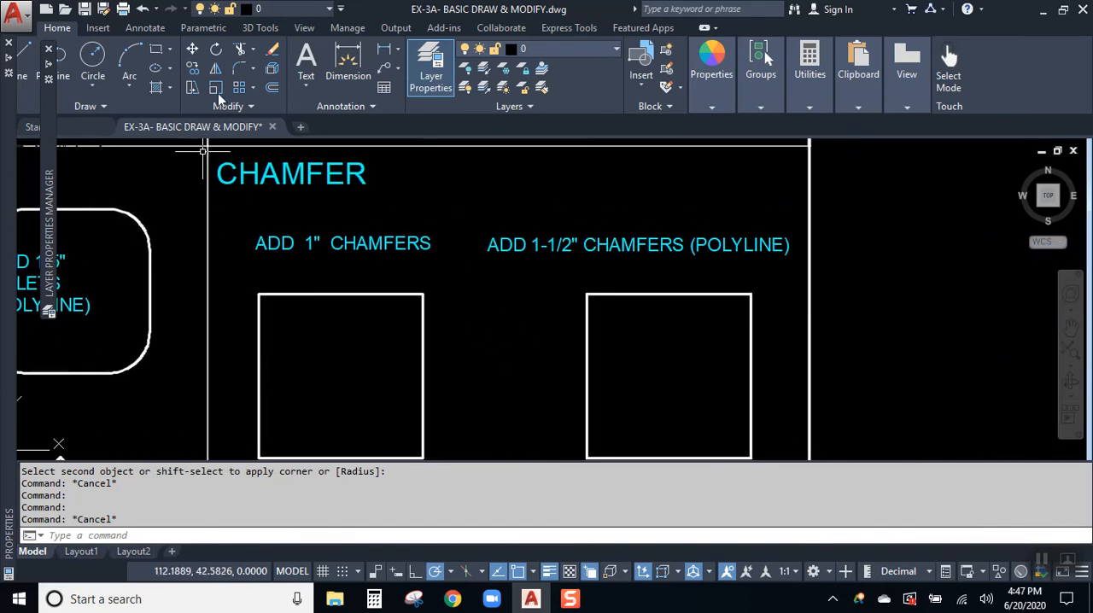
left_click(253, 66)
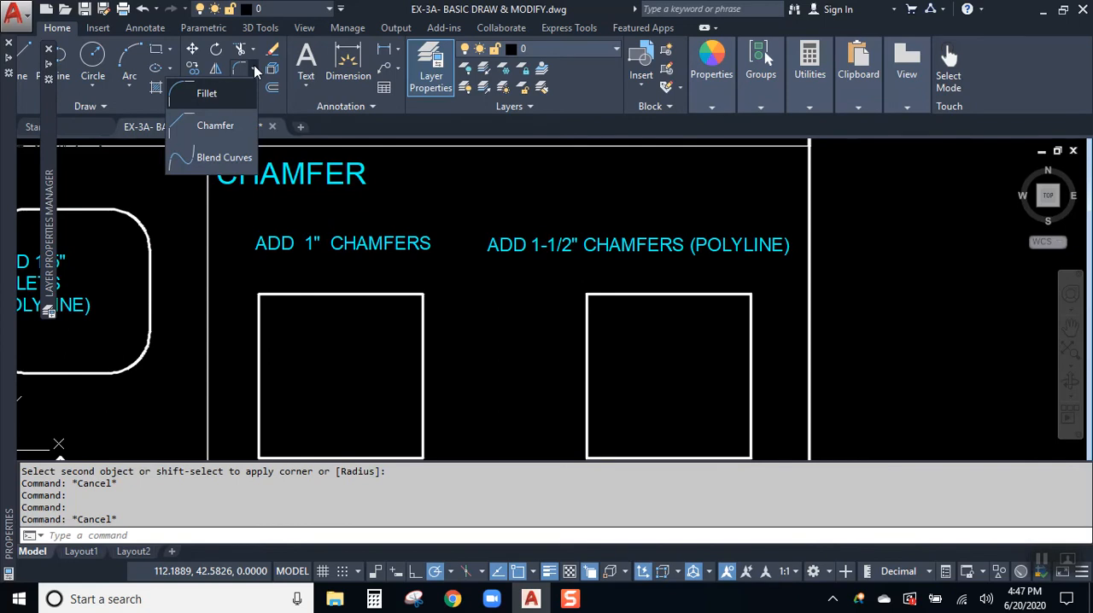
left_click(233, 128)
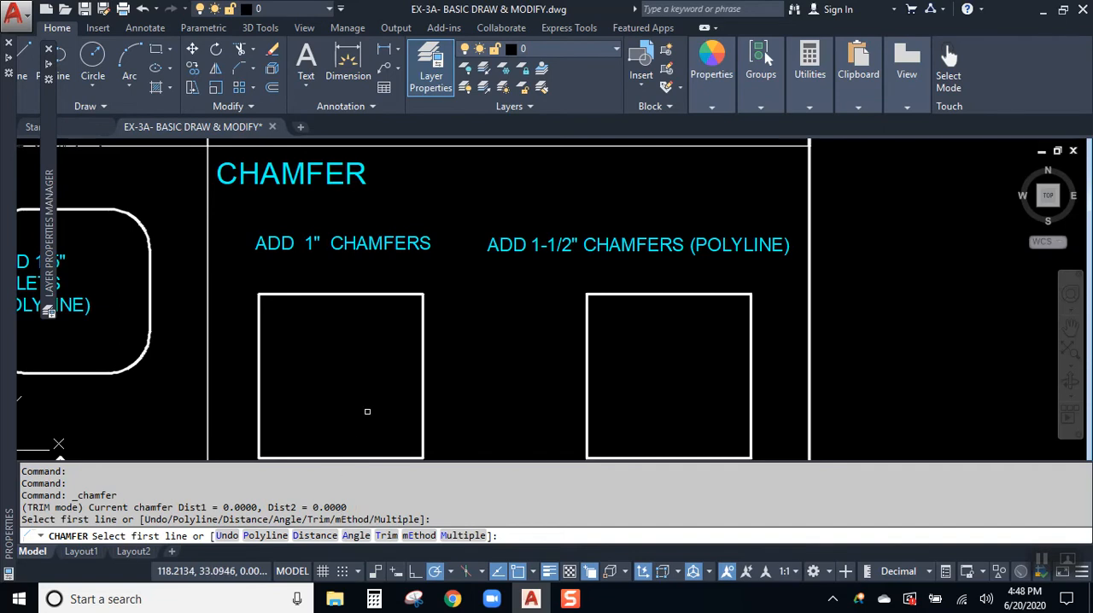
scroll(393, 317, "up", 2)
scroll(394, 317, "up", 3)
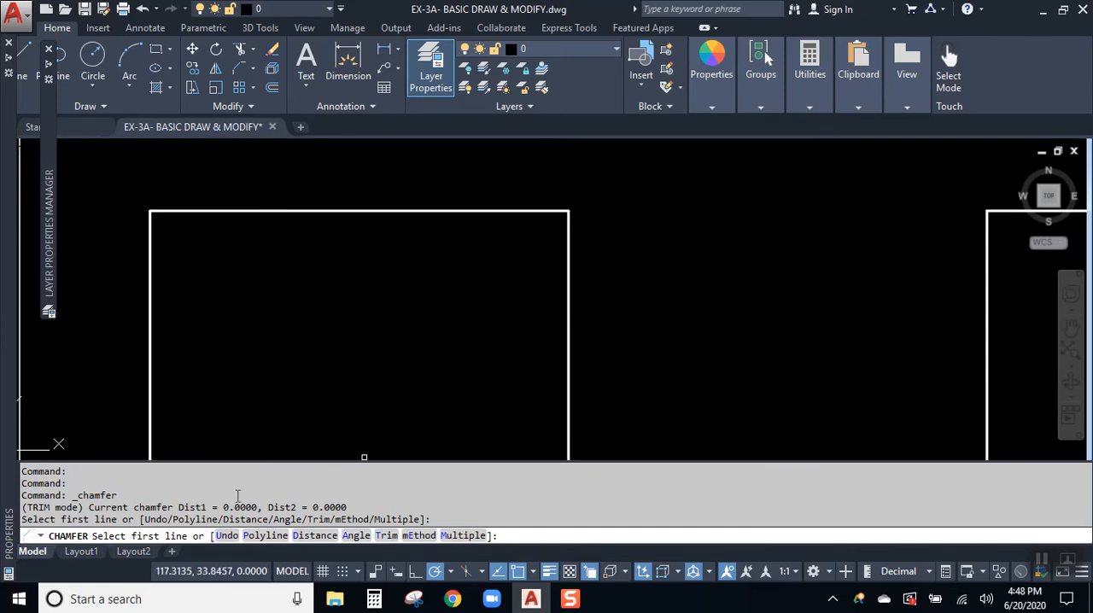
left_click_drag(179, 507, 364, 506)
left_click(404, 505)
left_click(313, 536)
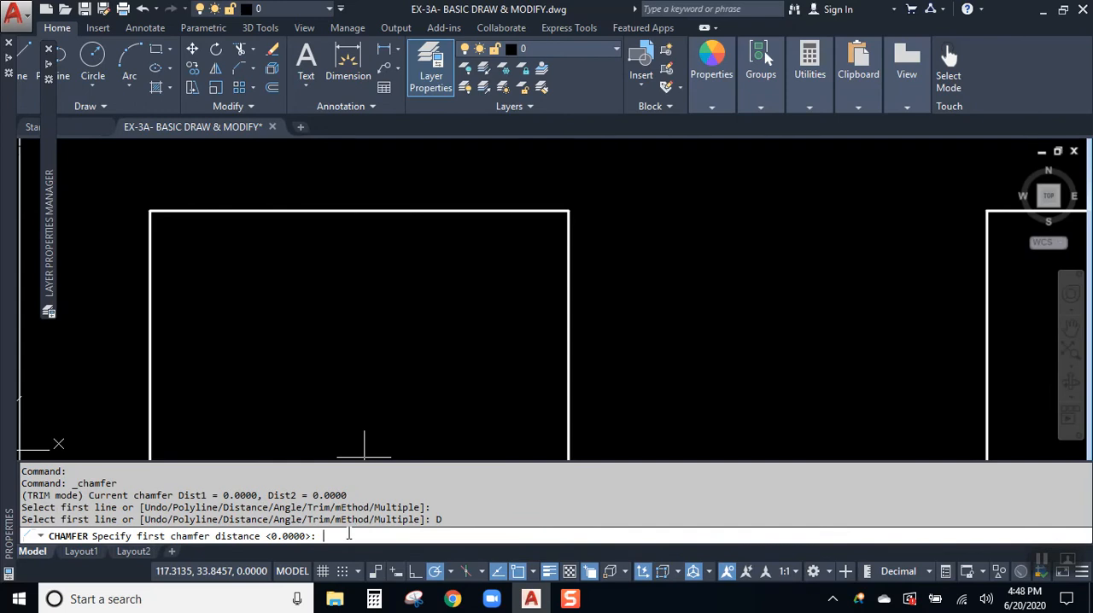
scroll(512, 320, "down", 3)
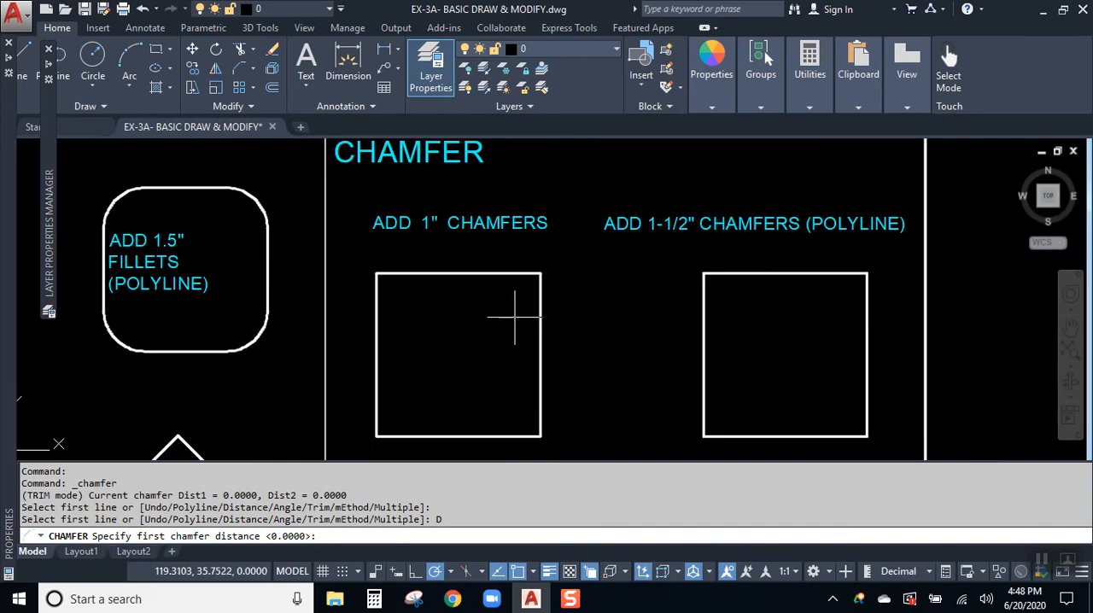
type("1")
key("Return")
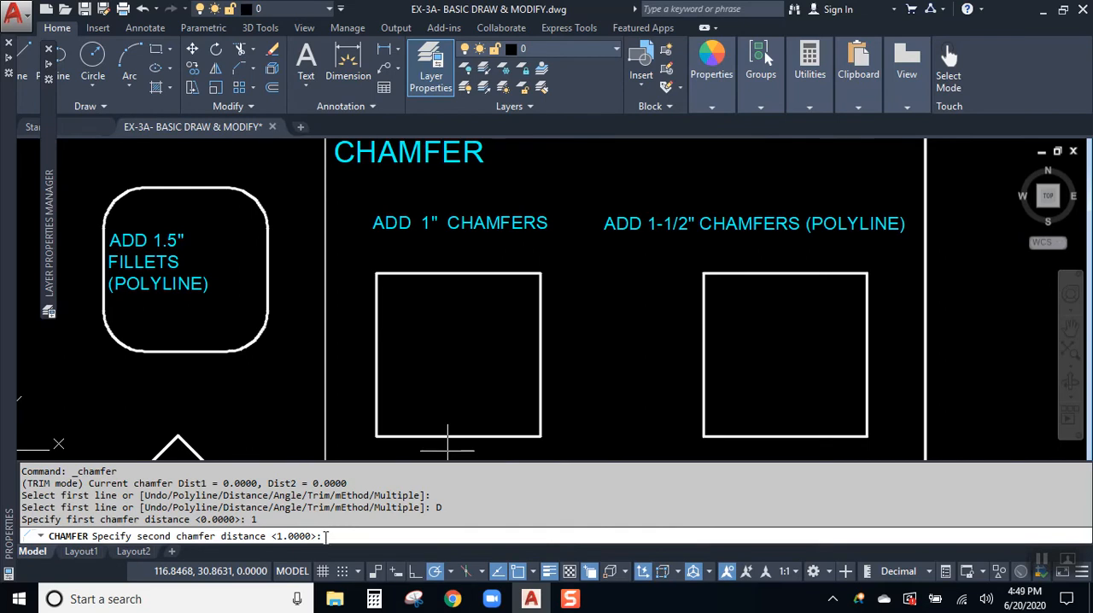
key("Return")
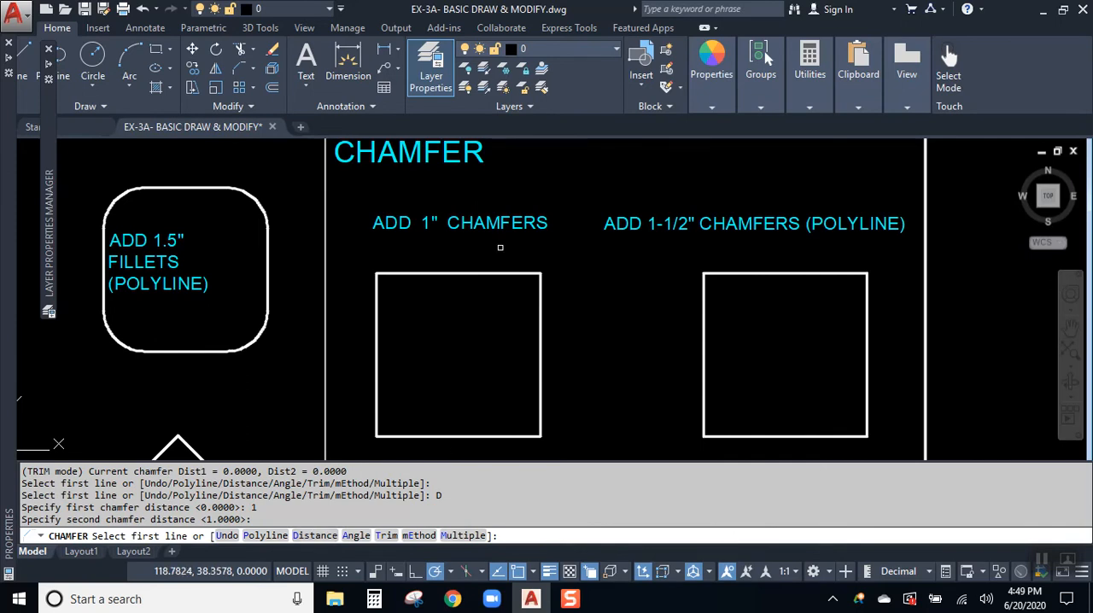
left_click(515, 273)
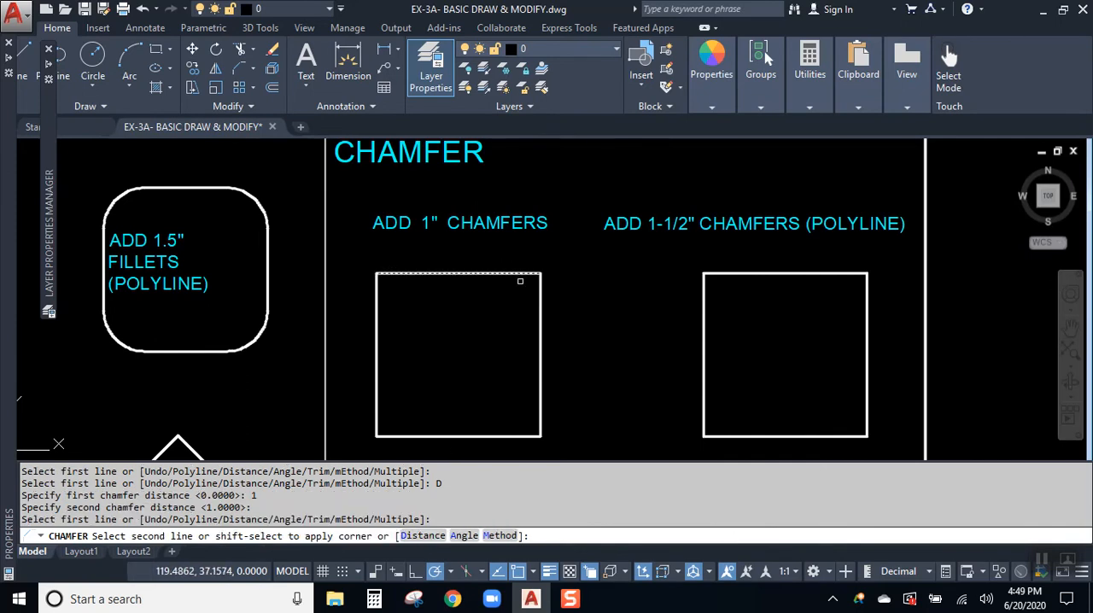
left_click(540, 312)
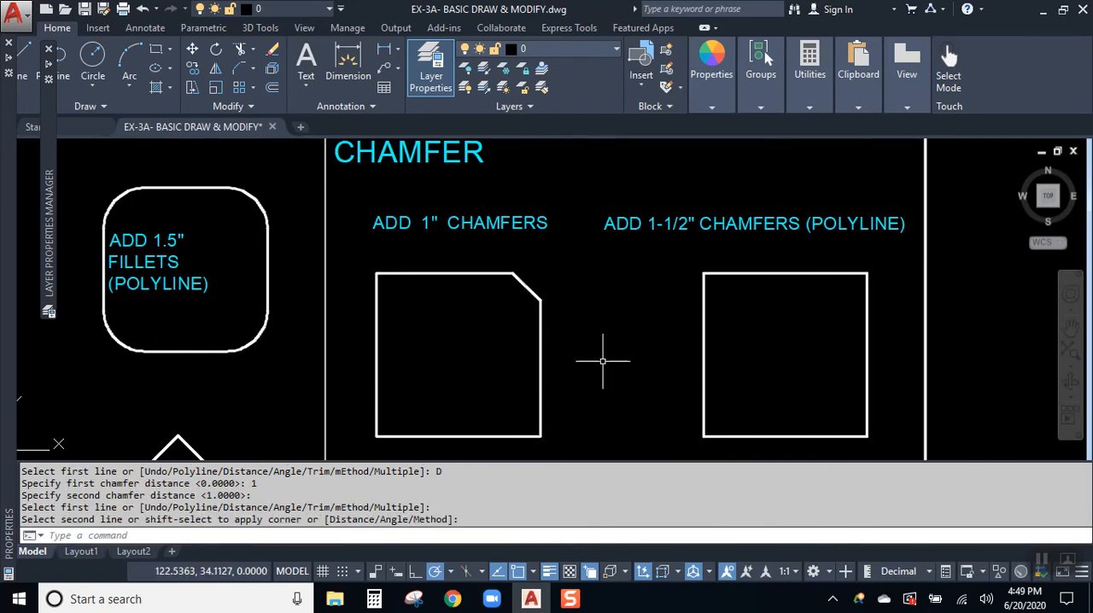
- Chamfer the lower-right corner of the "ADD 1" CHAMFERS" square, keeping the same chamfer distances
scroll(541, 295, "up", 4)
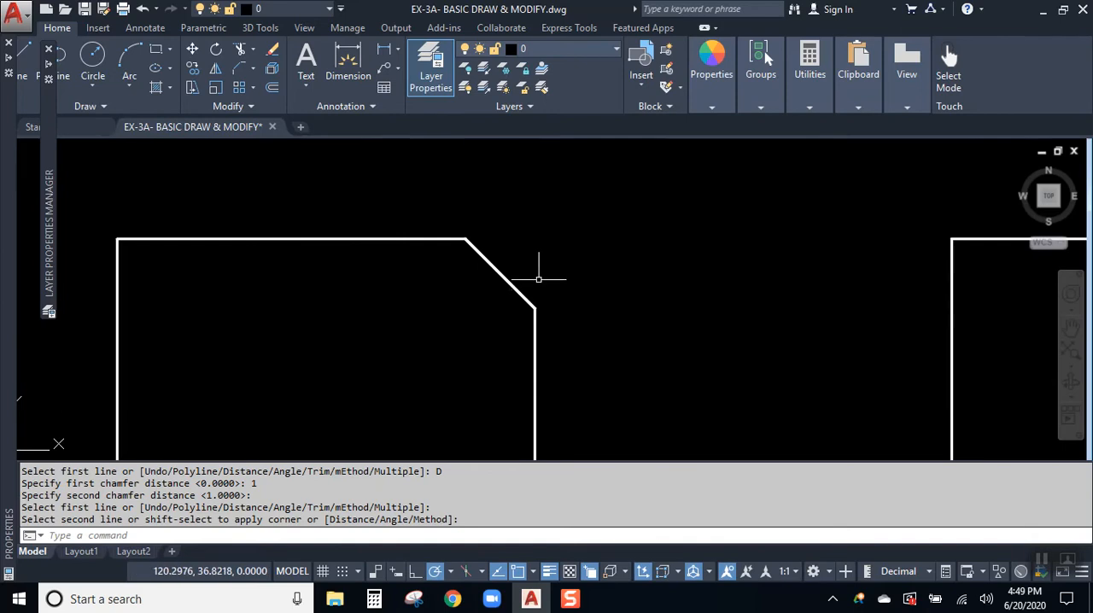
middle_click_drag(573, 308, 597, 213)
scroll(597, 212, "down", 2)
middle_click_drag(586, 298, 605, 281)
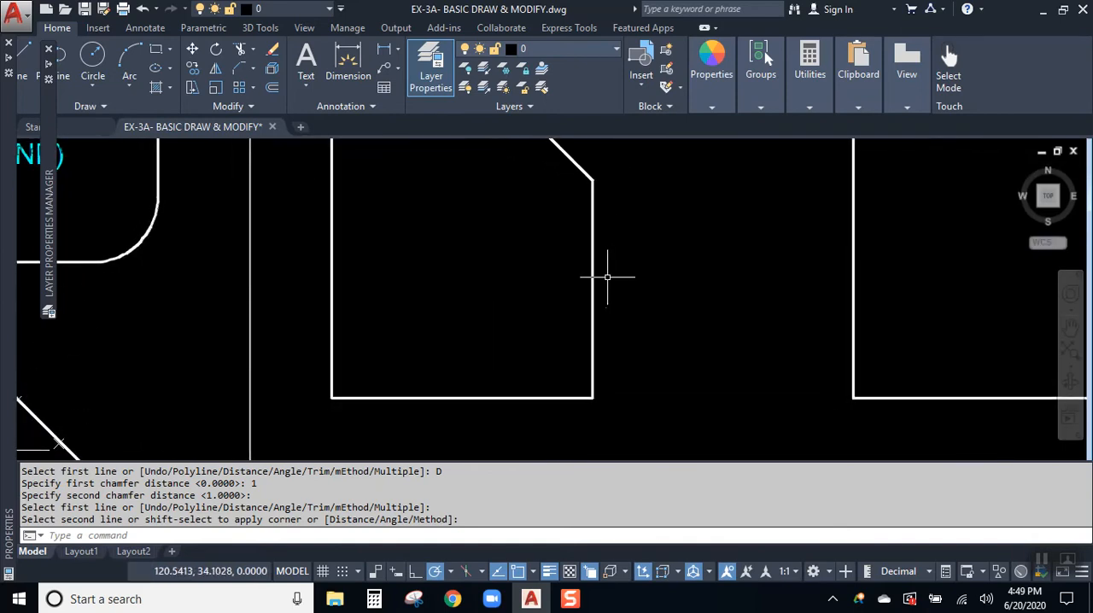
left_click(241, 68)
left_click(589, 354)
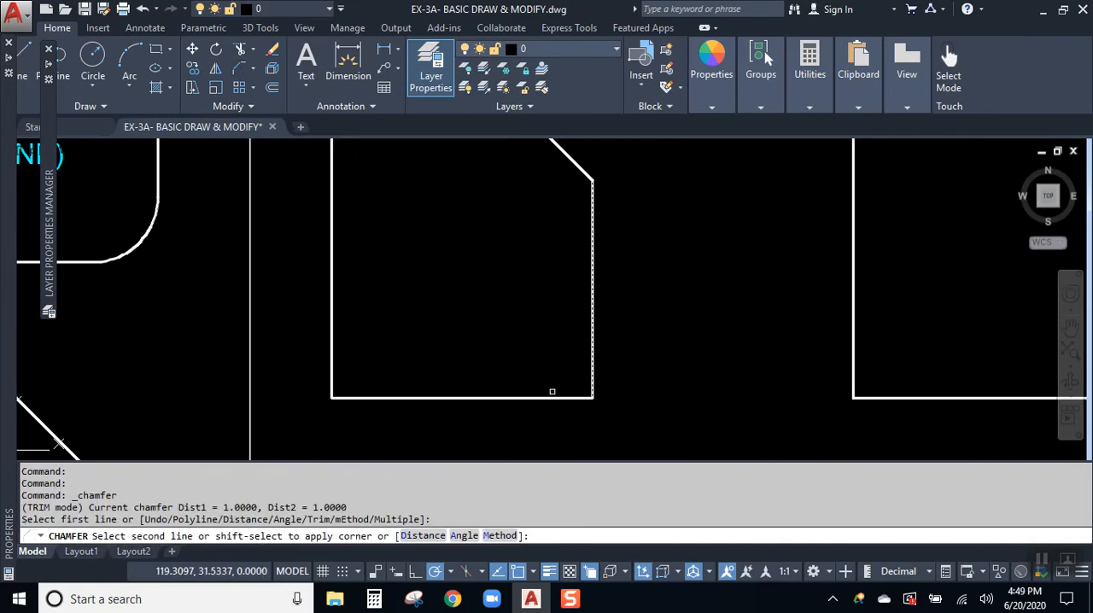
left_click(544, 396)
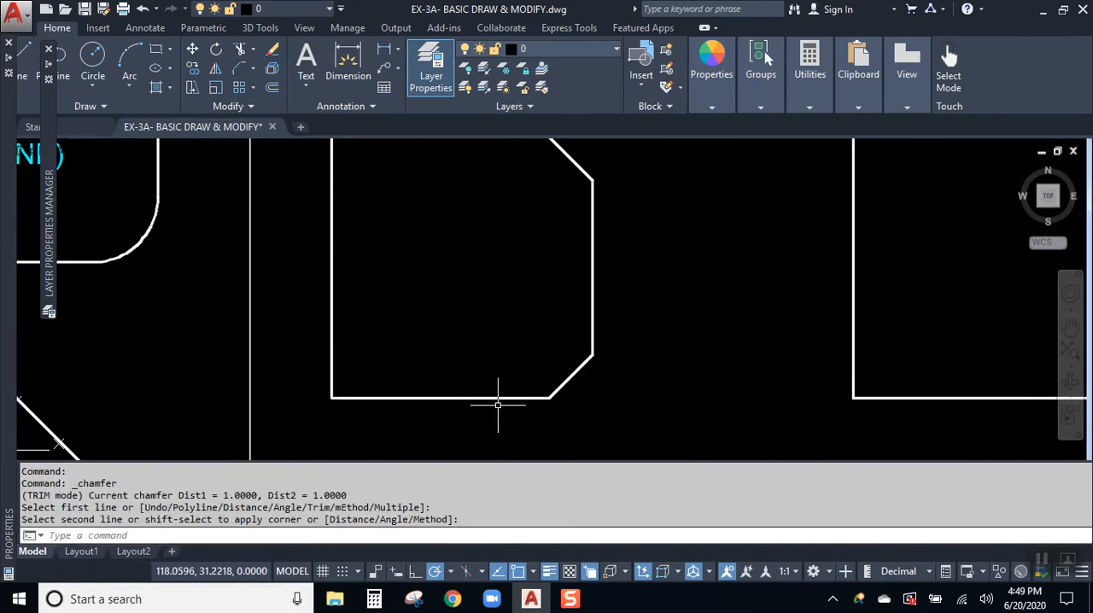
- Chamfer the lower-left and upper-left corners of the "ADD 1" CHAMFERS" square in one run using the Multiple option
mouse_move(439, 364)
middle_mouse_down()
mouse_move(558, 381)
mouse_move(548, 378)
middle_mouse_up()
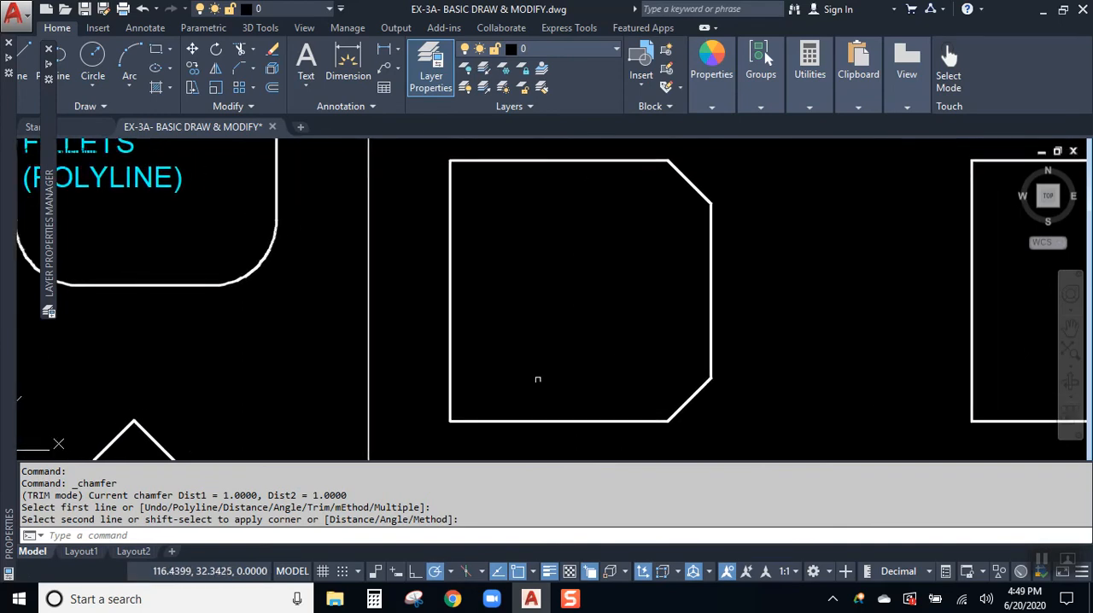
key("Return")
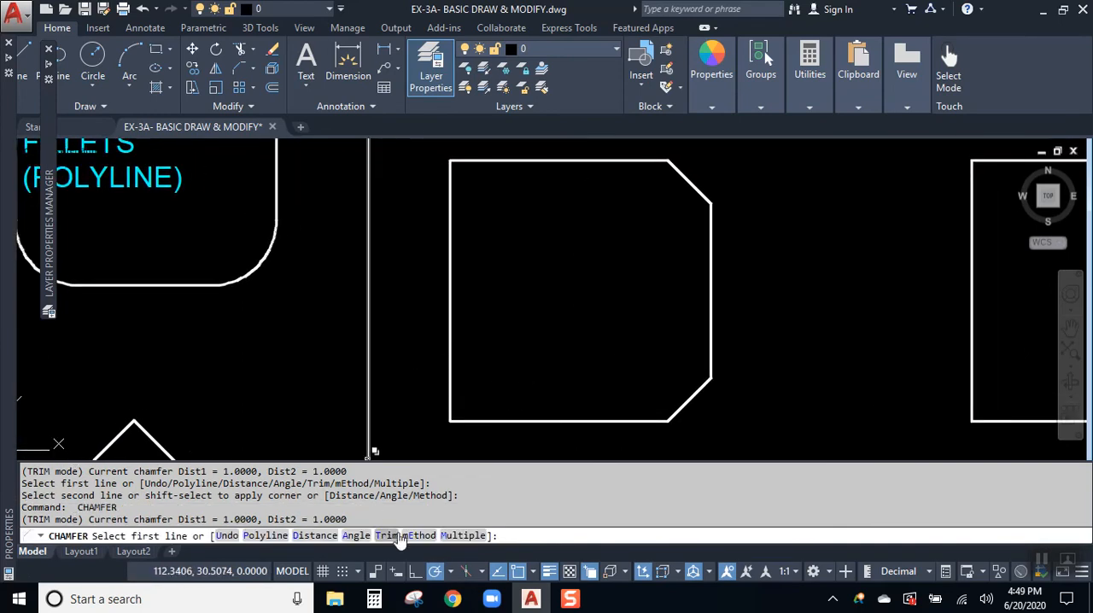
left_click(462, 535)
left_click(487, 421)
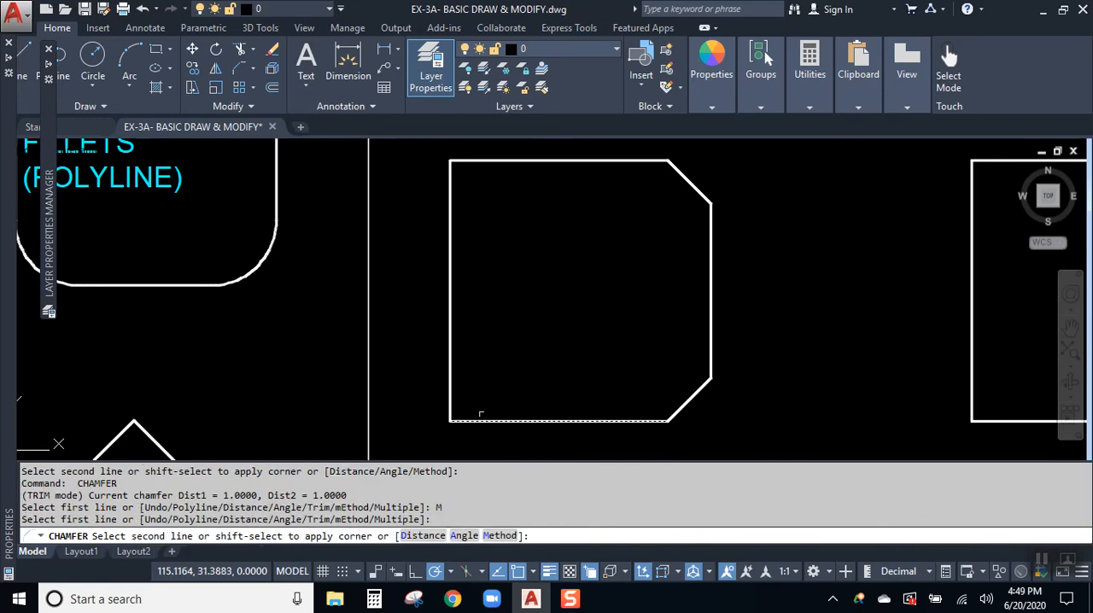
left_click(454, 376)
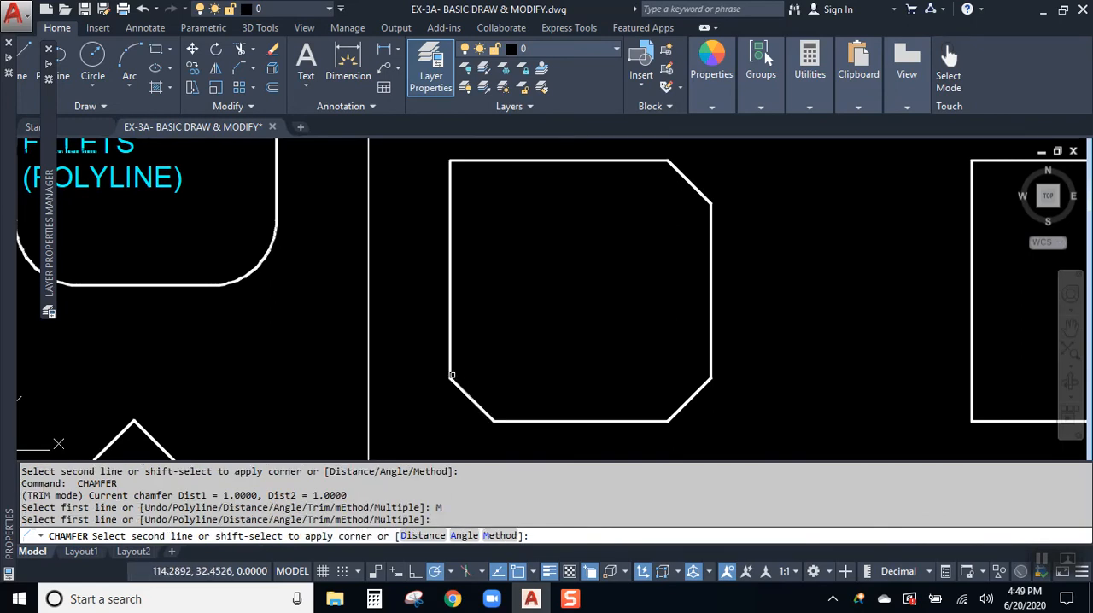
left_click(451, 197)
left_click(507, 161)
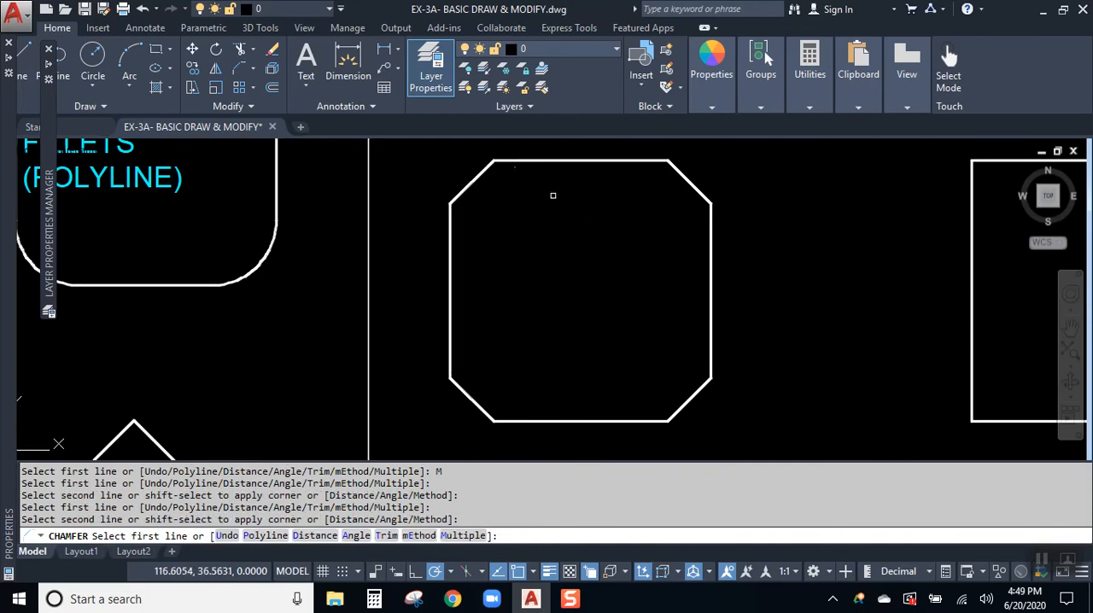
key("Return")
- Compare the separate sides of the 1" chamfered square with the neighbouring polyline square by selecting each, clearing the selection after each shape
scroll(578, 231, "down", 2)
mouse_move(573, 261)
middle_mouse_down()
mouse_move(507, 290)
mouse_move(399, 295)
middle_mouse_up()
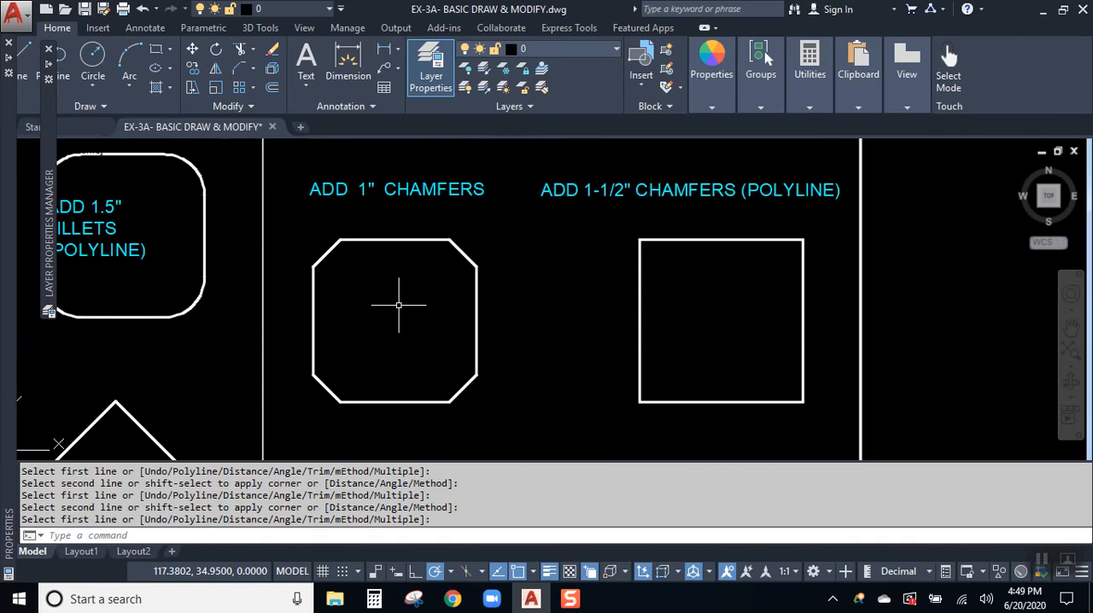
middle_click_drag(683, 257, 550, 244)
left_click(271, 228)
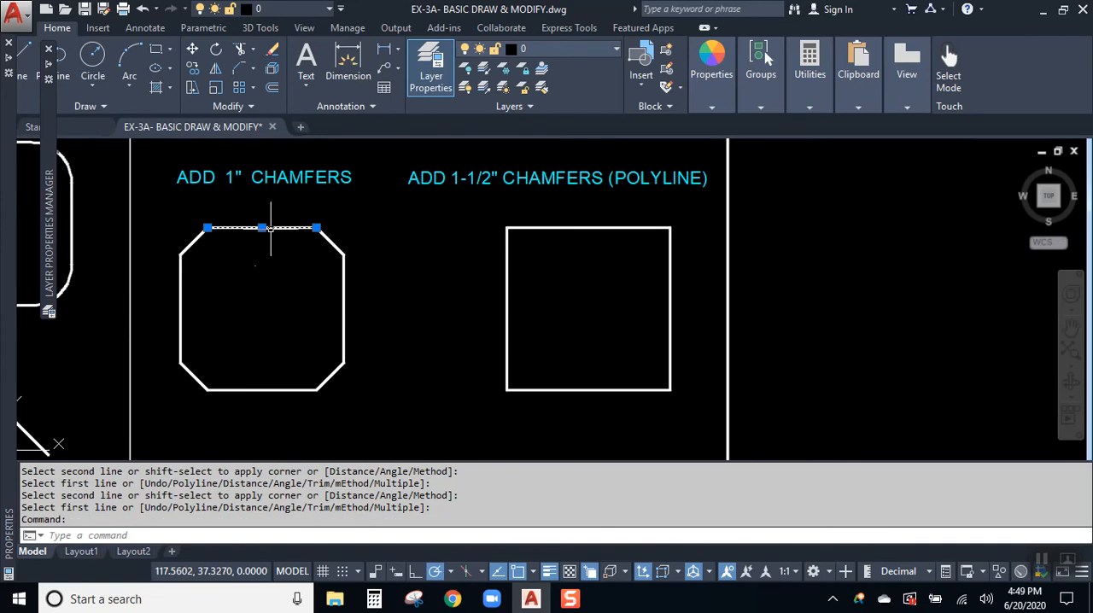
left_click(345, 291)
left_click(290, 391)
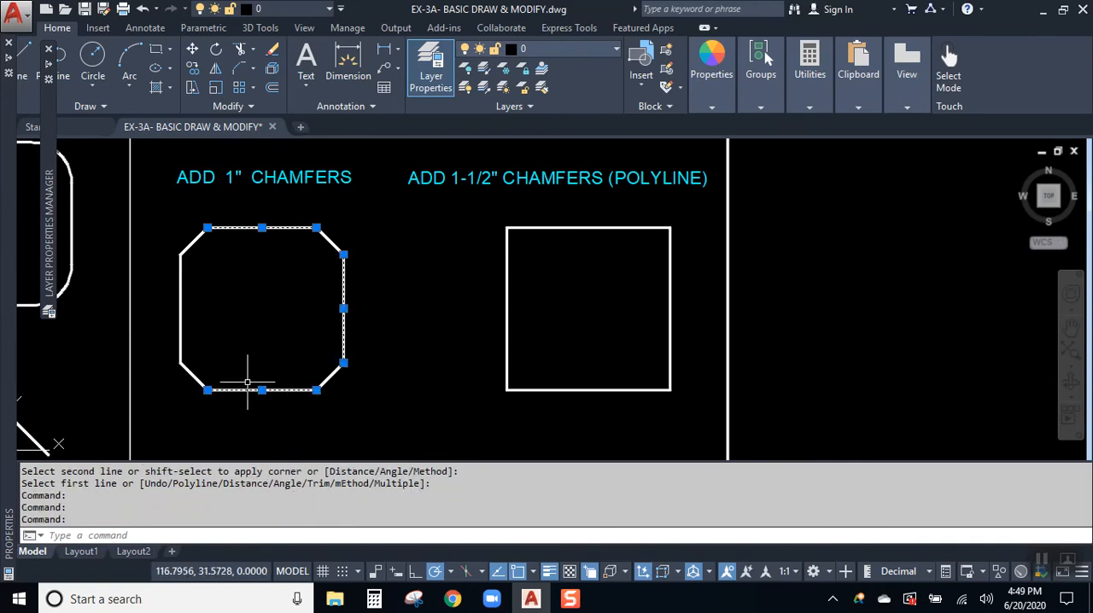
left_click(185, 292)
left_click(171, 297)
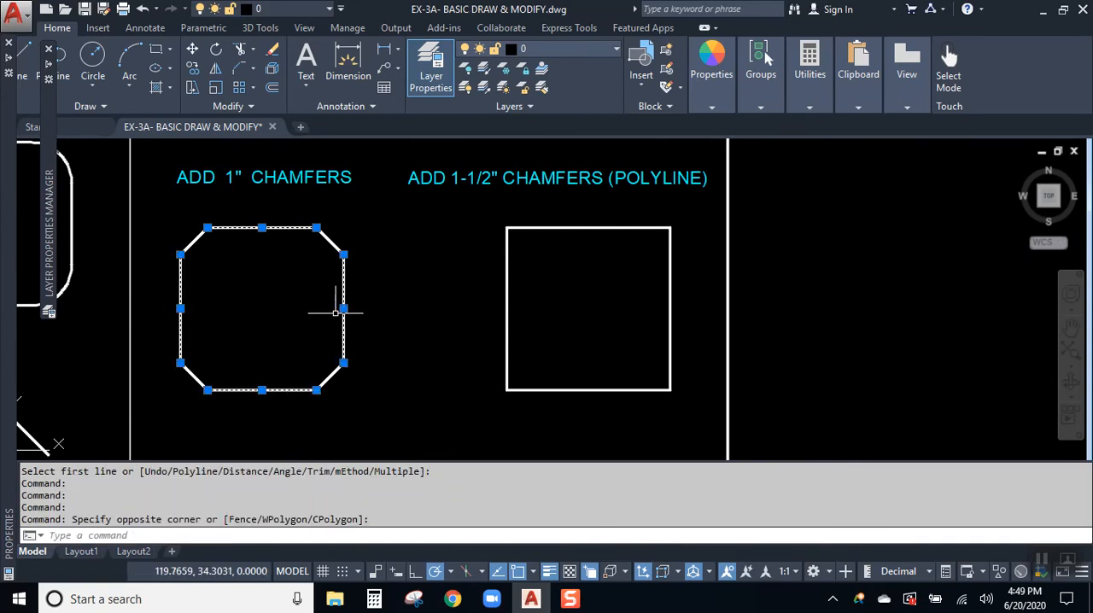
key("Escape")
left_click(597, 228)
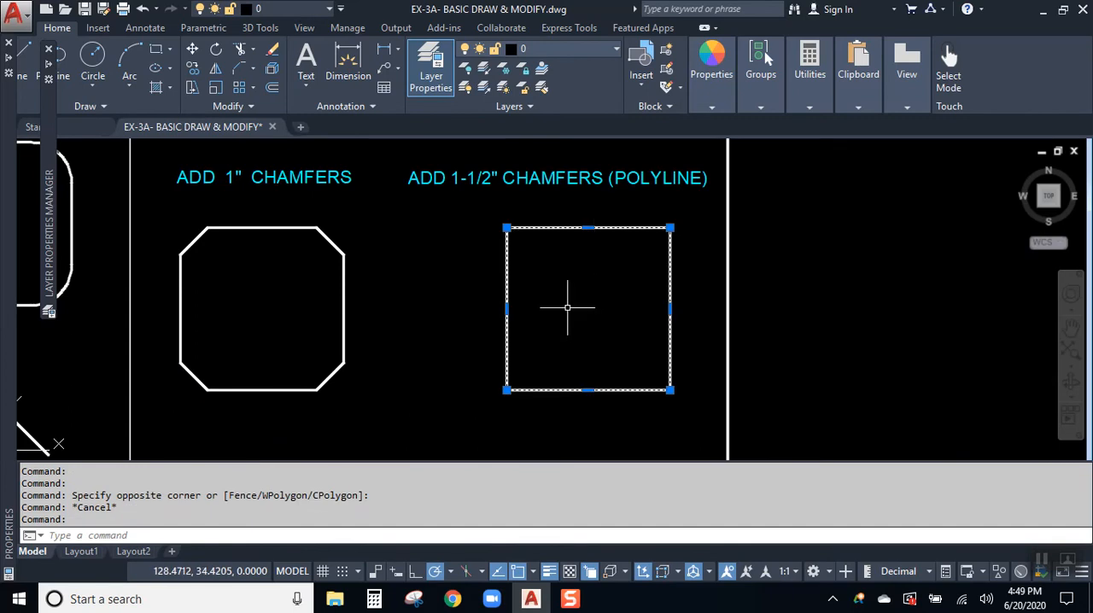
key("Escape")
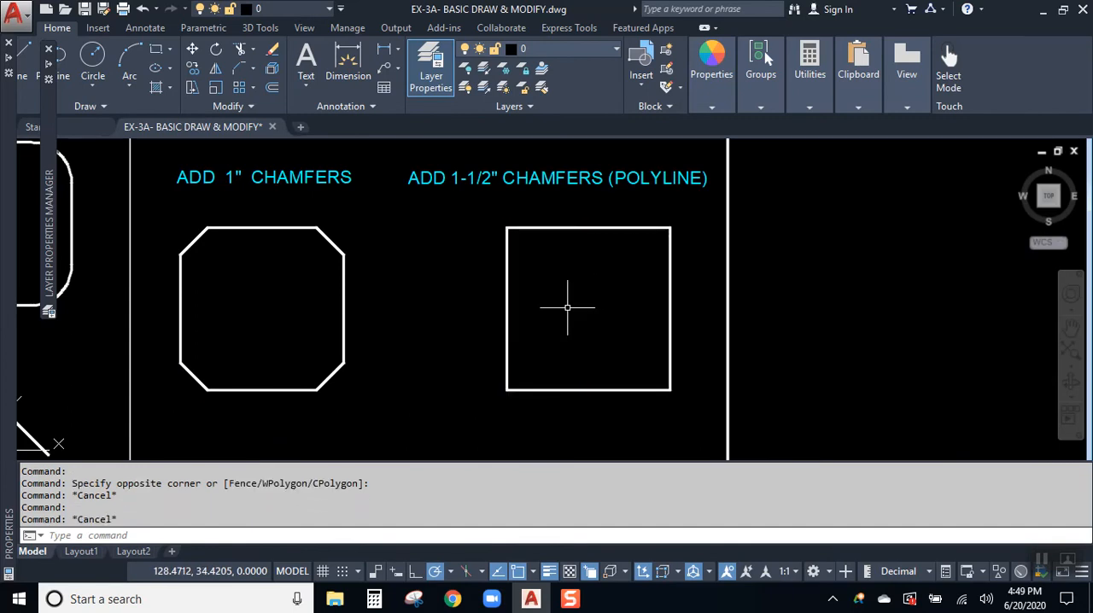
- Chamfer all corners of the "ADD 1-1/2" CHAMFERS (POLYLINE)" square at once with the Polyline option and both distances set to 1.5
left_click(239, 77)
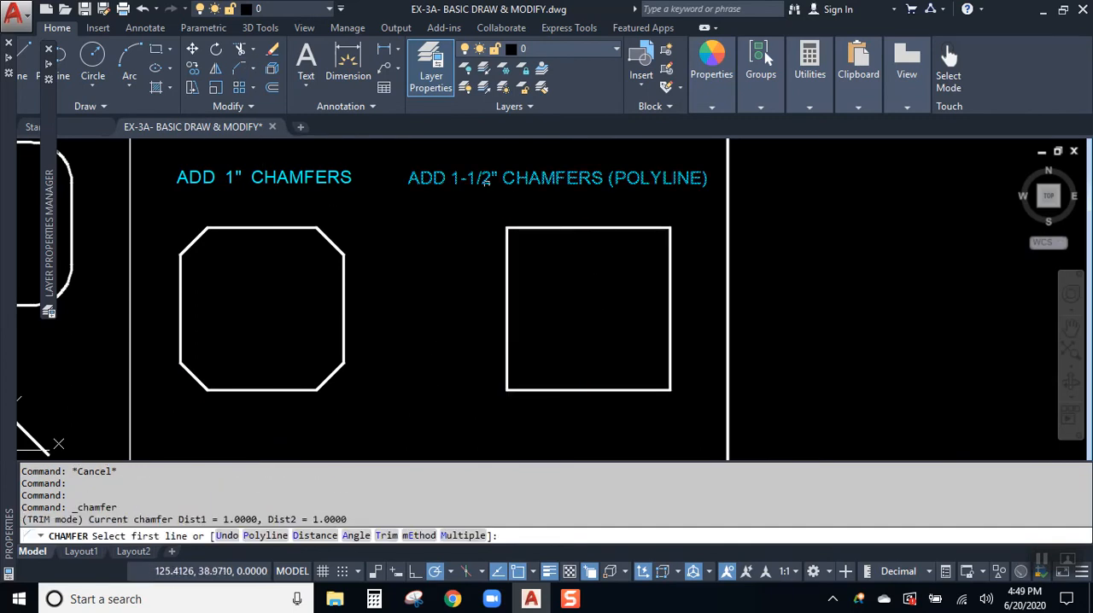
type("D")
key("Return")
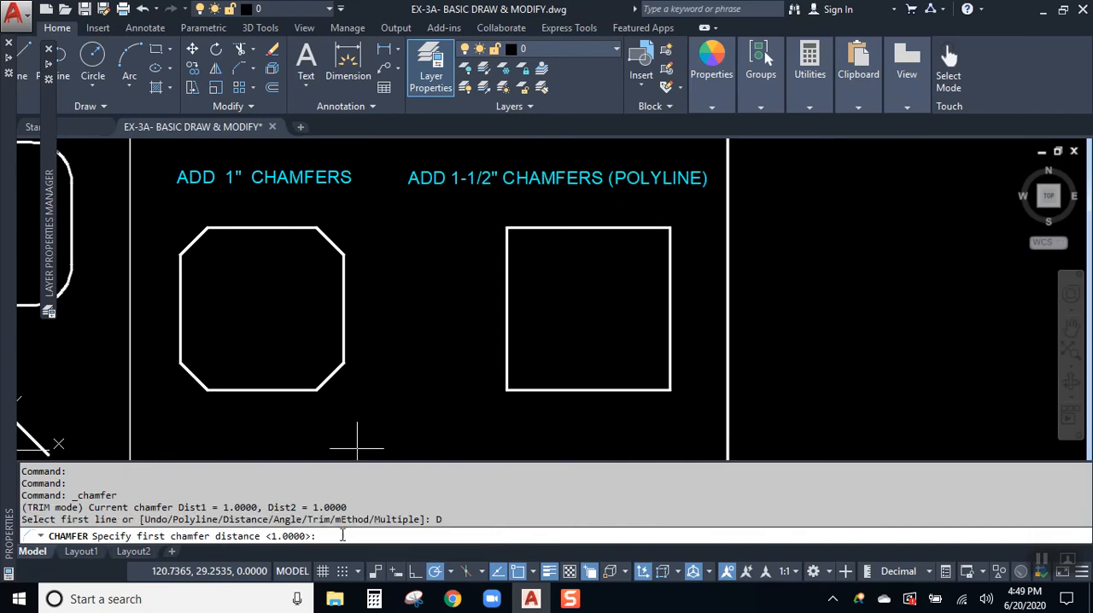
type("1.5")
key("Return")
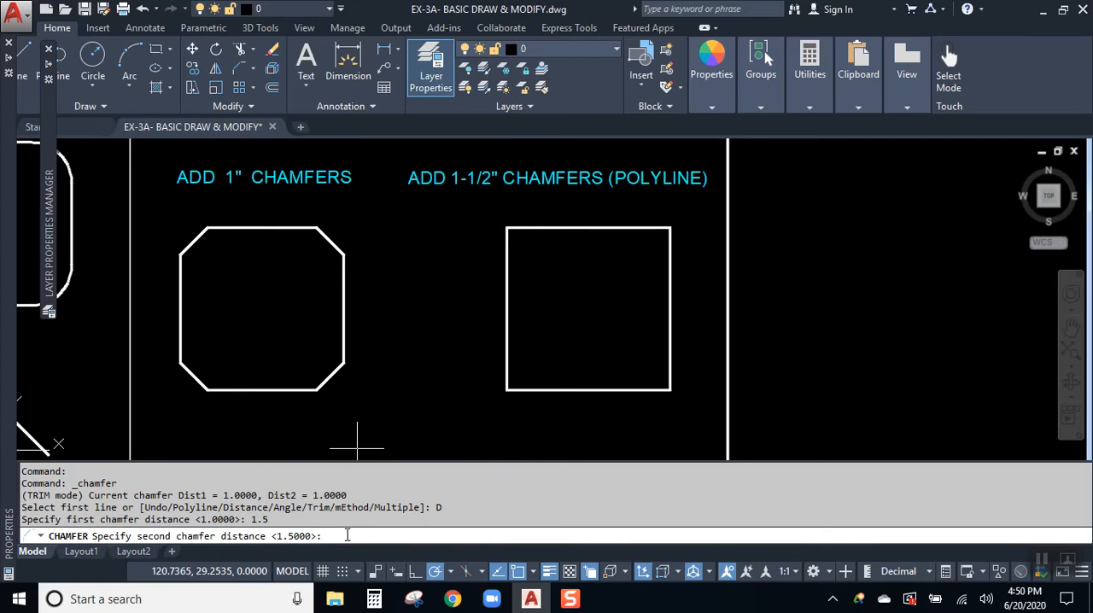
key("Return")
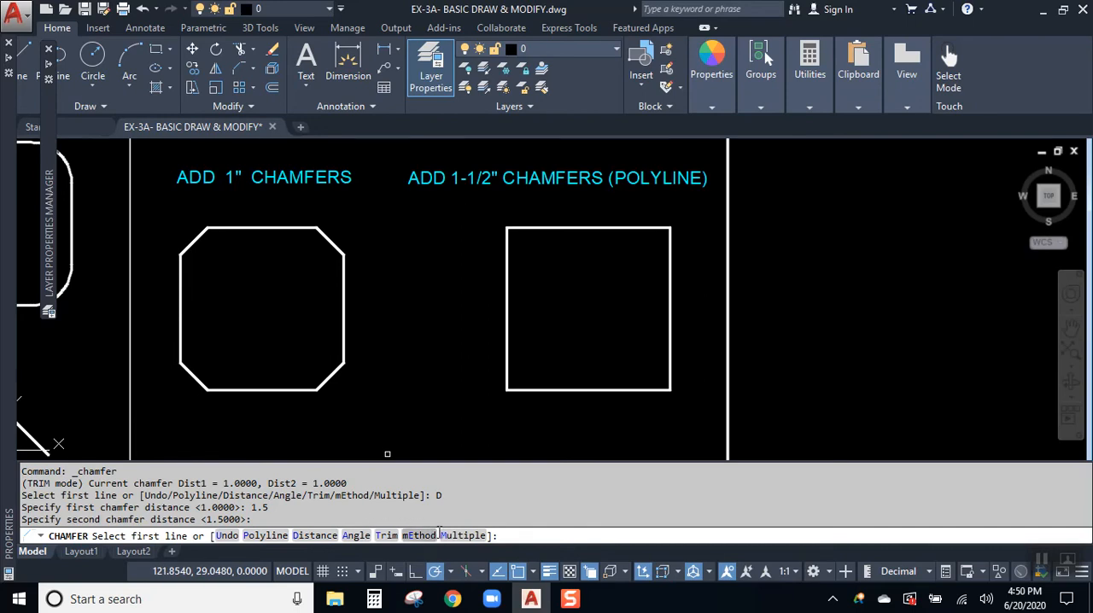
left_click(265, 535)
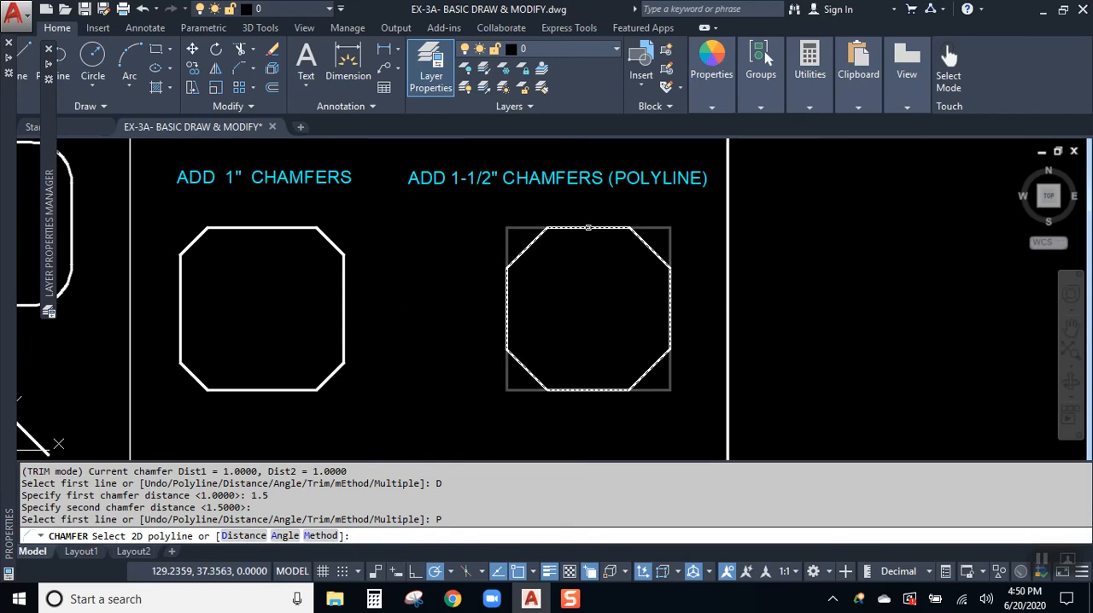
left_click(588, 227)
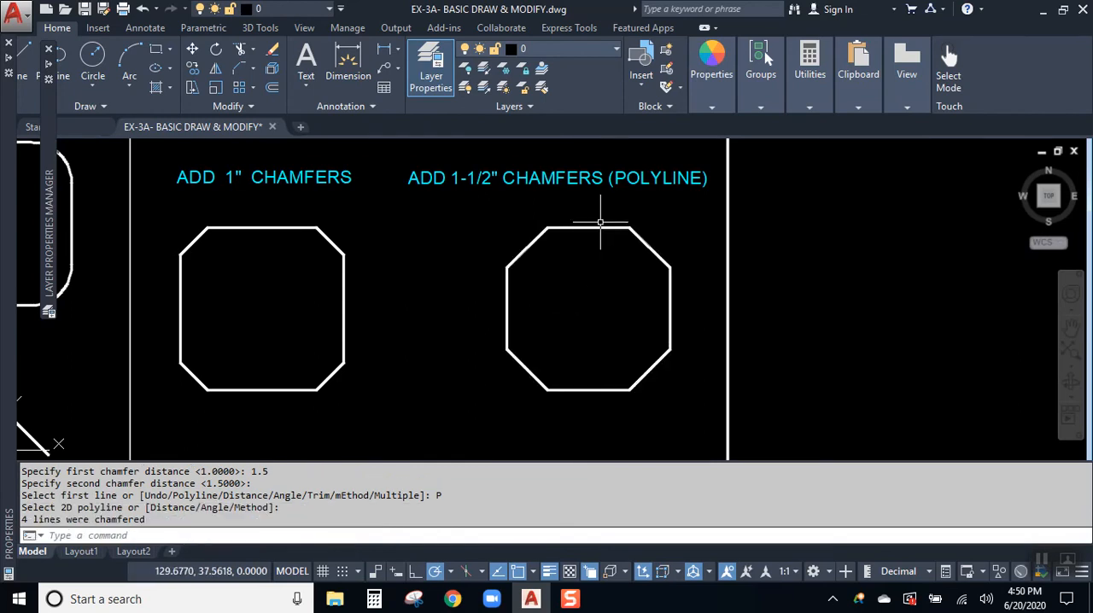
- Examine the chamfered polyline by selecting it, clear the selection, and review the completed CHAMFER exercises
left_click(600, 227)
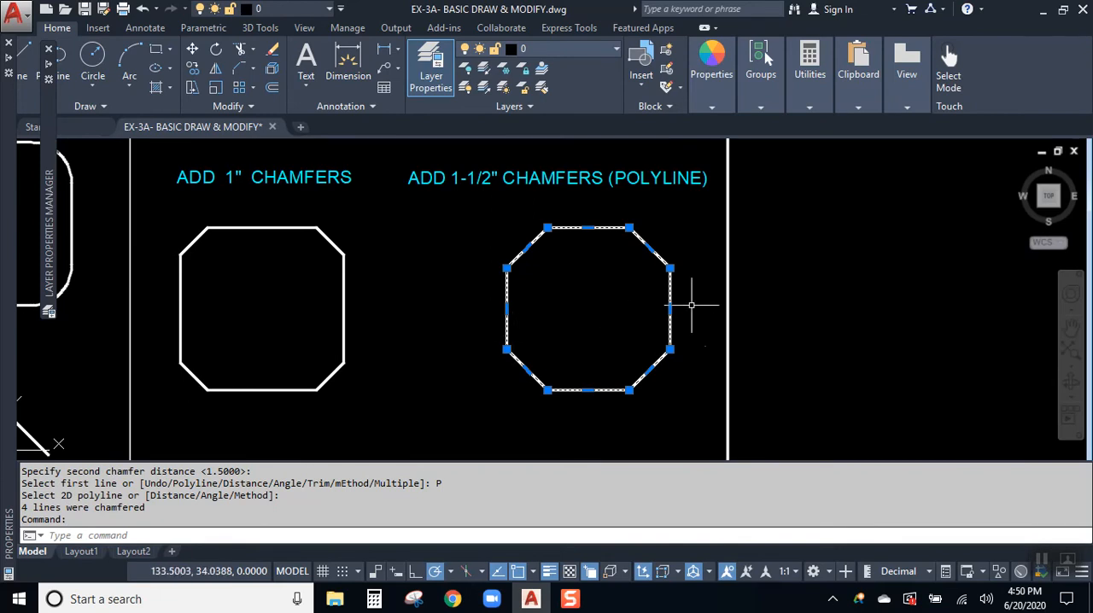
key("Escape")
middle_click_drag(477, 326, 583, 298)
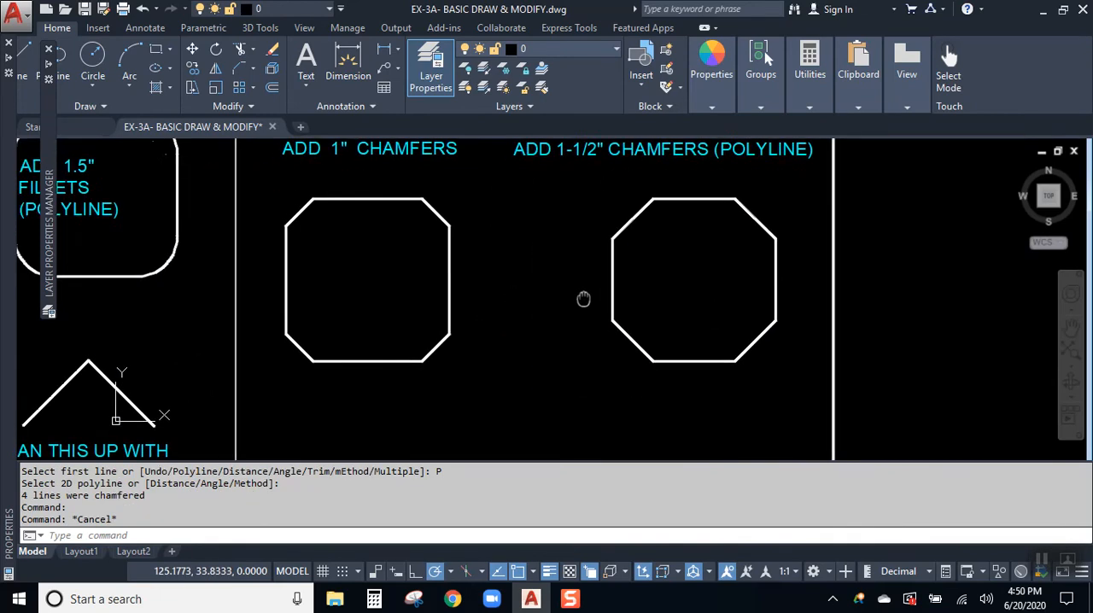
scroll(598, 303, "down", 3)
scroll(544, 338, "up", 1)
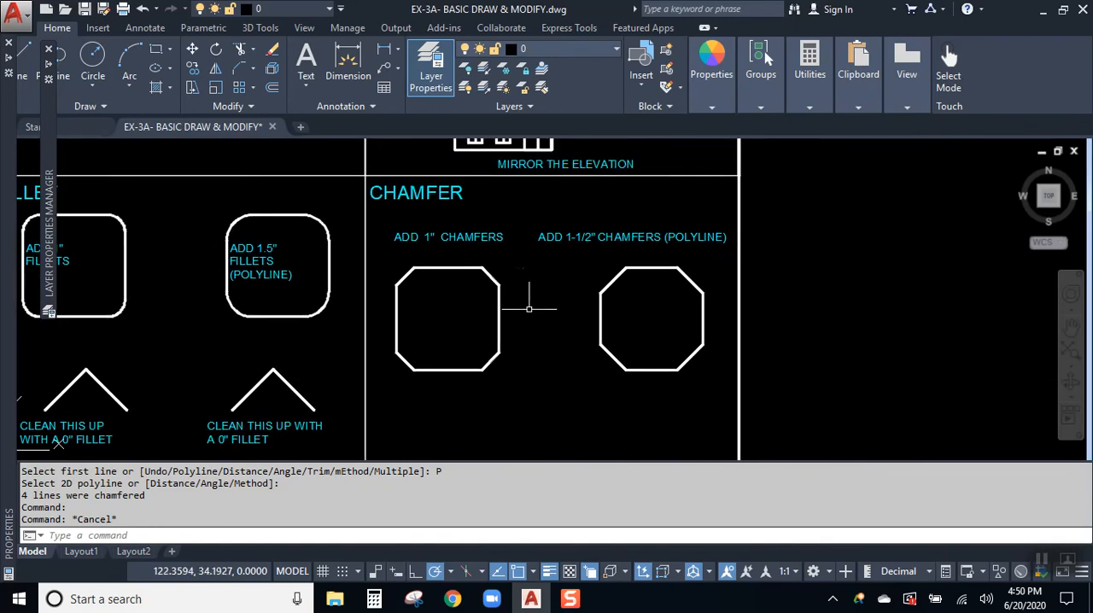
scroll(523, 297, "up", 2)
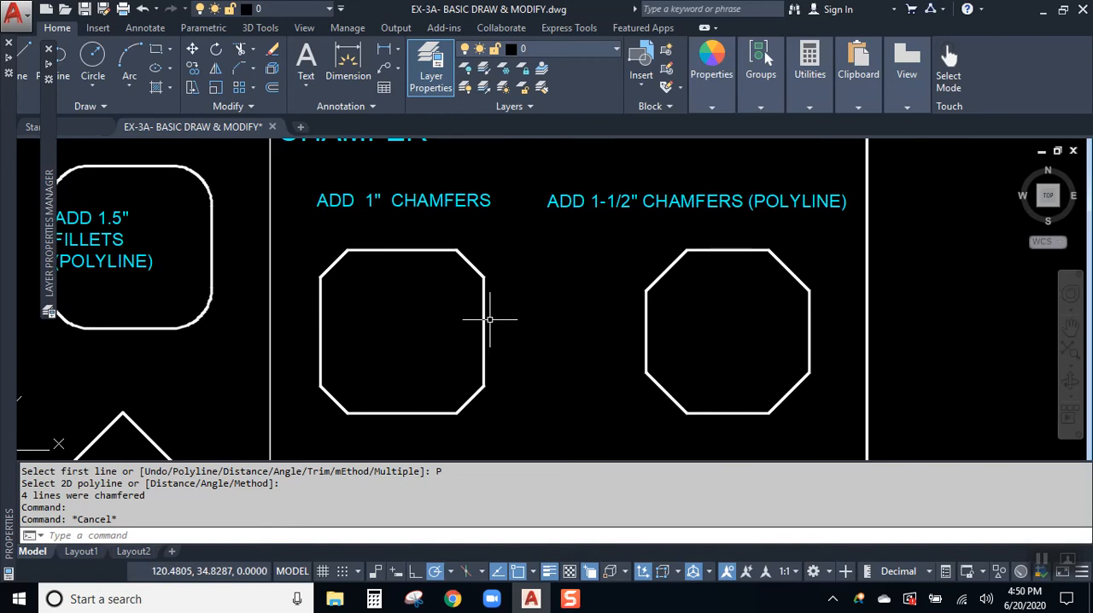
left_click(1041, 560)
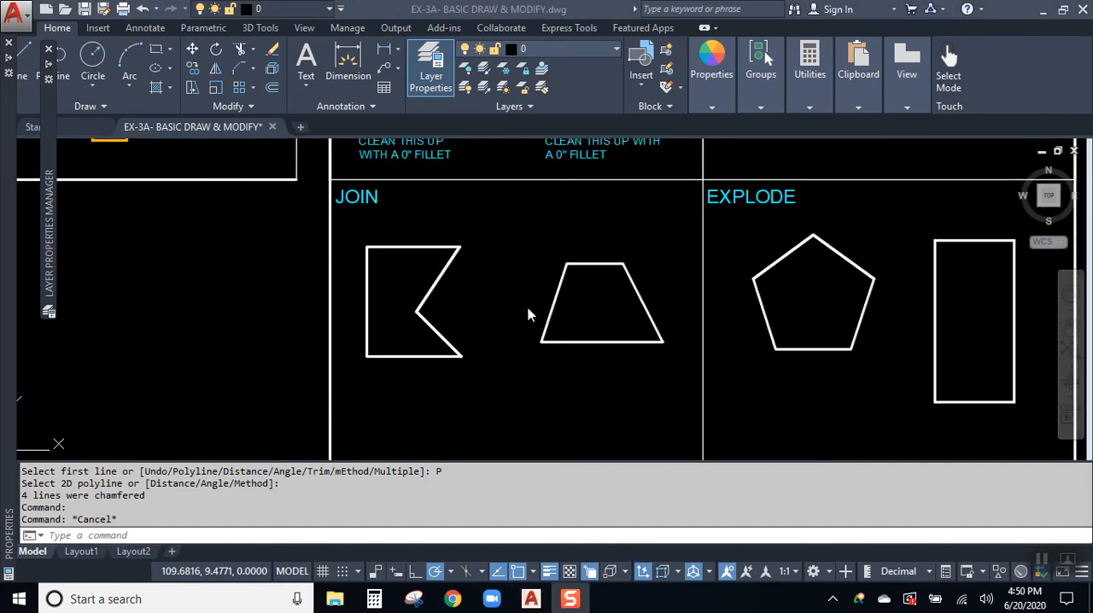
left_click(530, 312)
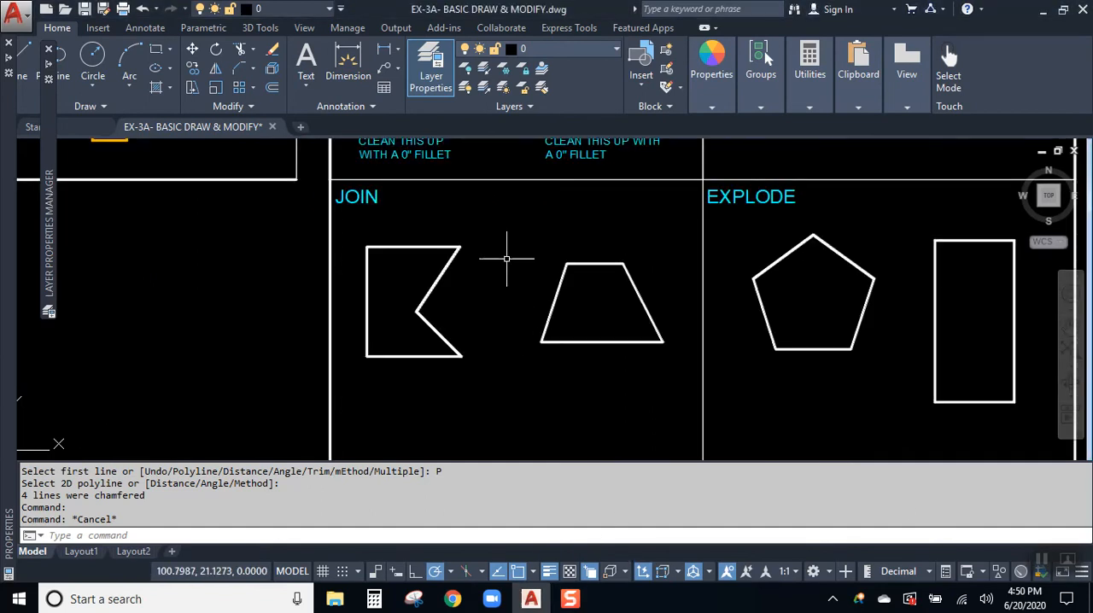
- Examine whether the notched shape in the JOIN exercise consists of separate lines by selecting its sides one by one, clearing the selection each time
scroll(507, 265, "up", 2)
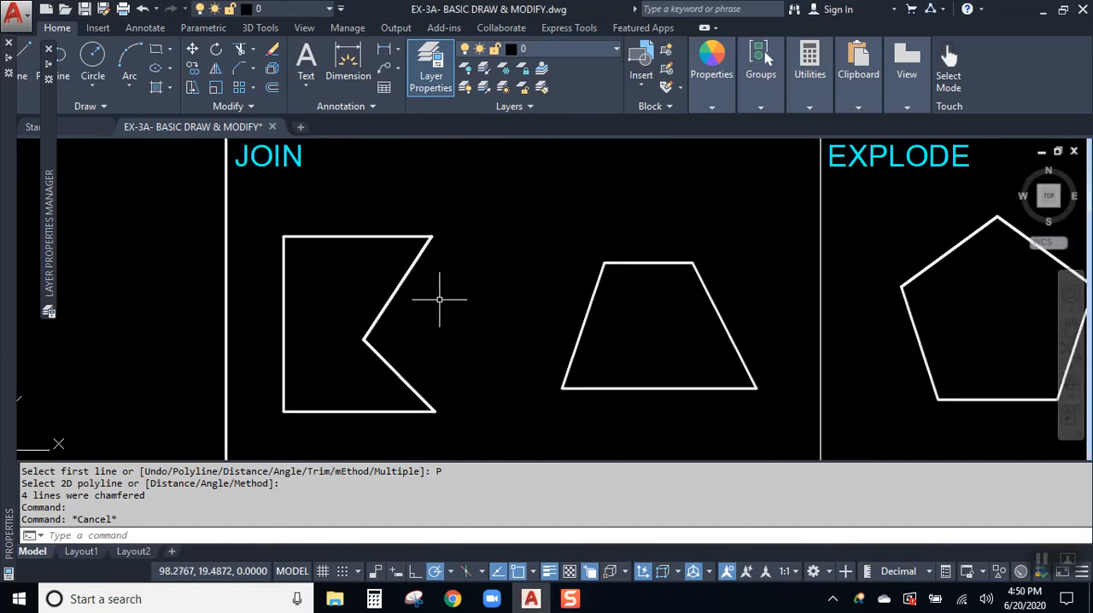
left_click(347, 235)
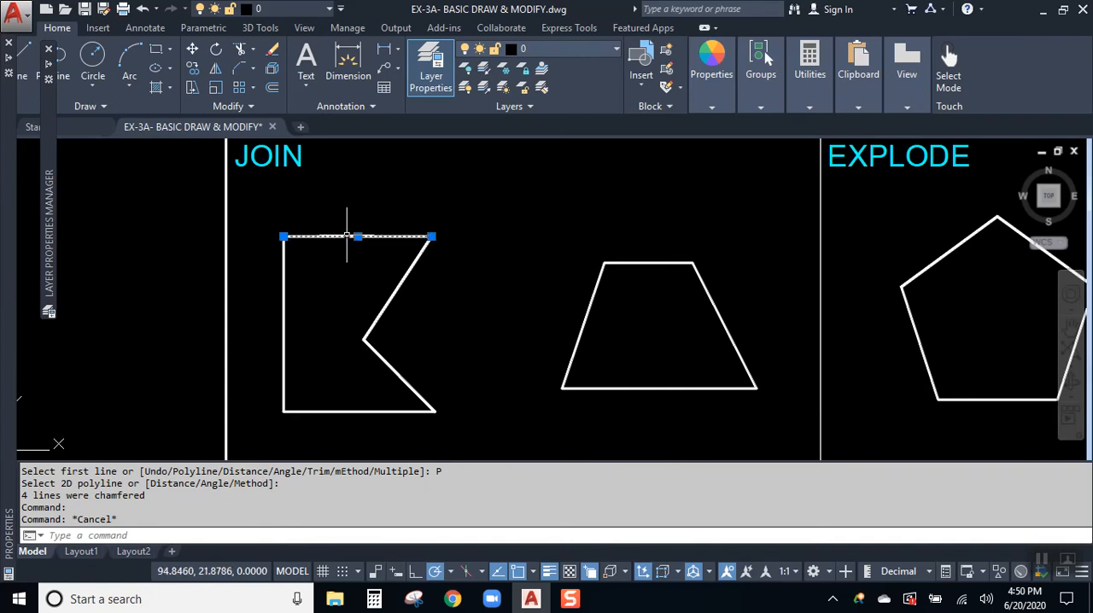
left_click(405, 271)
left_click(390, 365)
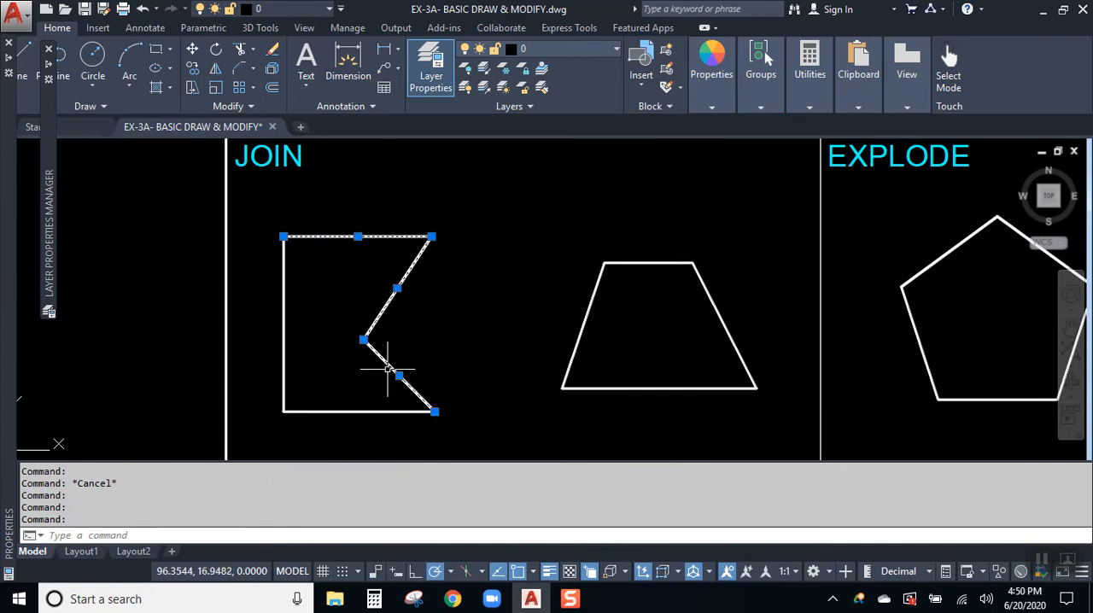
left_click(365, 411)
left_click(284, 303)
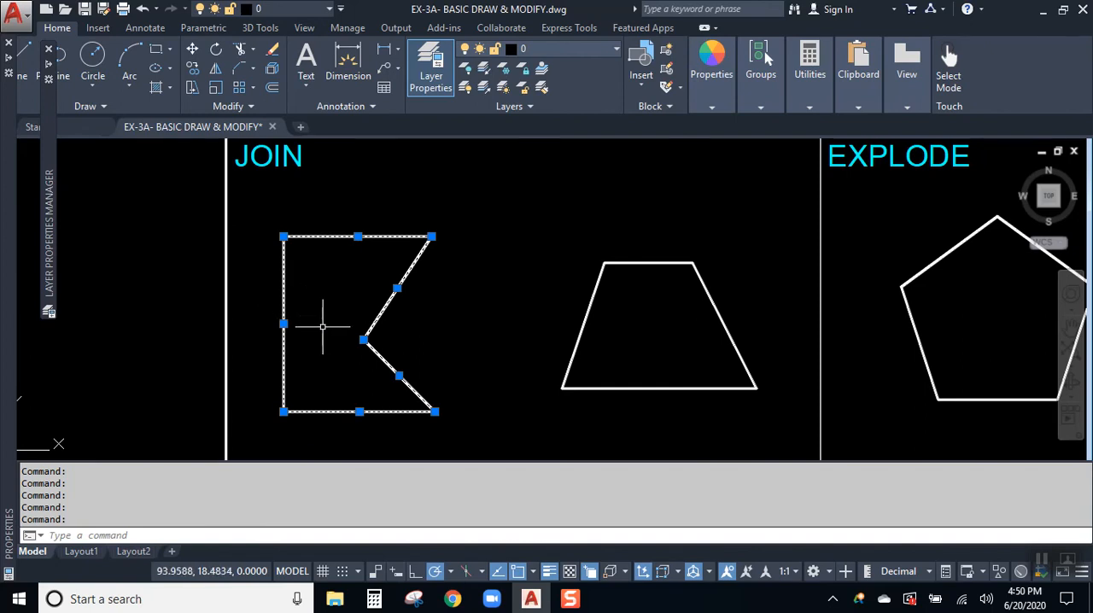
key("Escape")
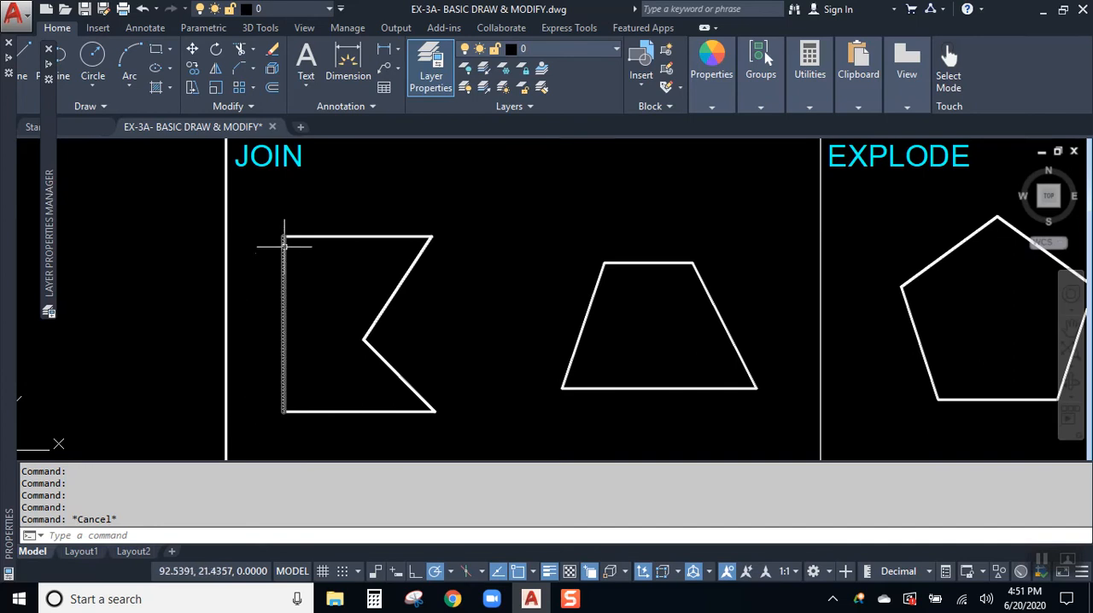
left_click(362, 236)
left_click(388, 309)
left_click(379, 355)
left_click(371, 411)
left_click(338, 391)
left_click(298, 339)
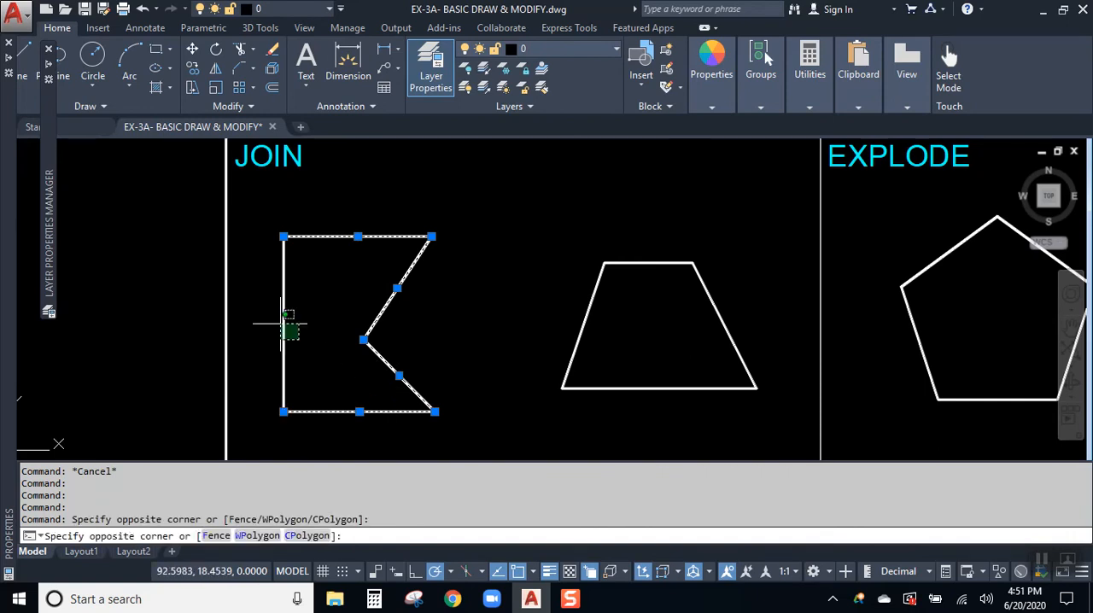
left_click(275, 319)
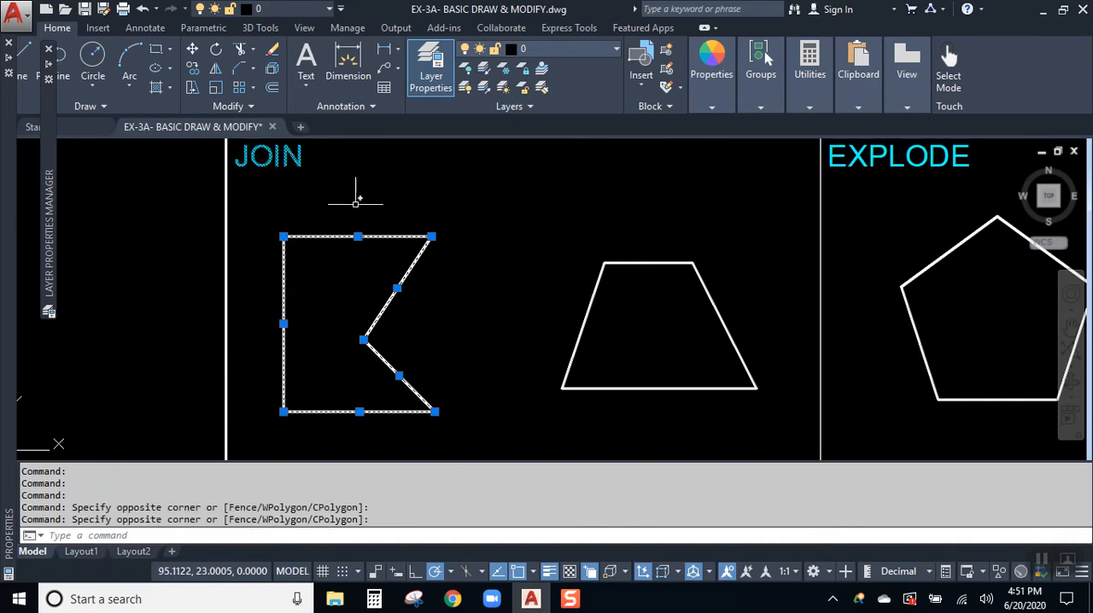
key("Escape")
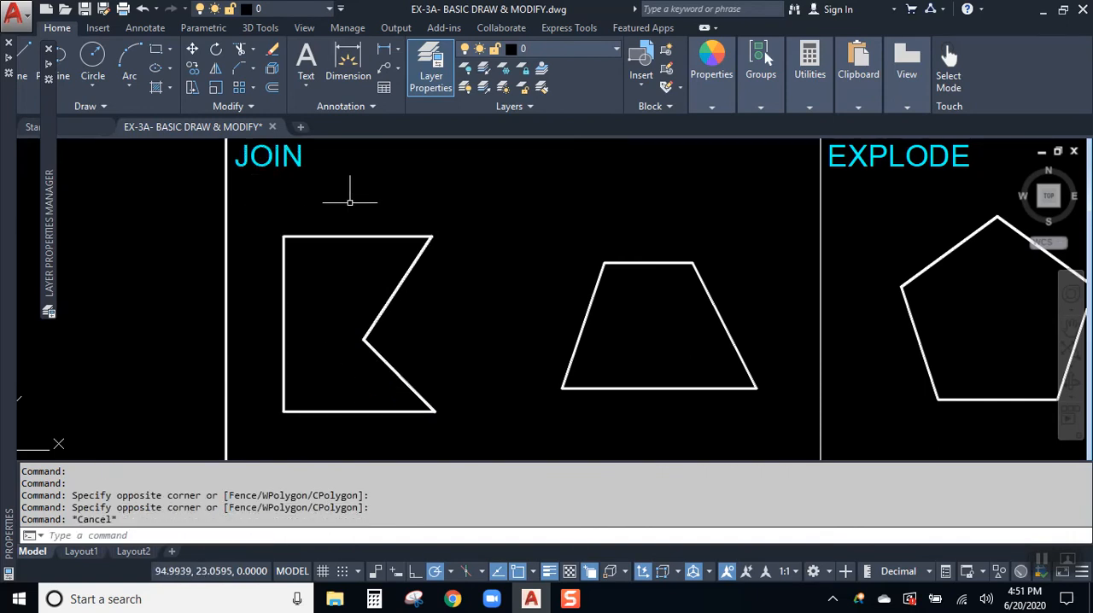
- Join all sides of the notched shape in the JOIN exercise into one polyline, and check it by selecting the outline
left_click(251, 108)
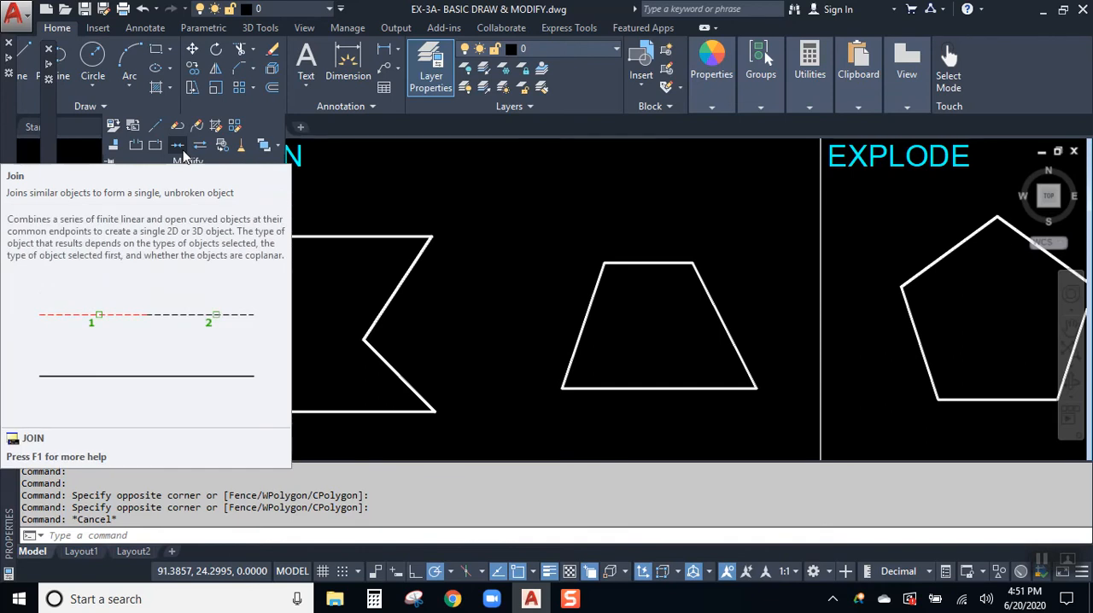
left_click(178, 145)
left_click(374, 237)
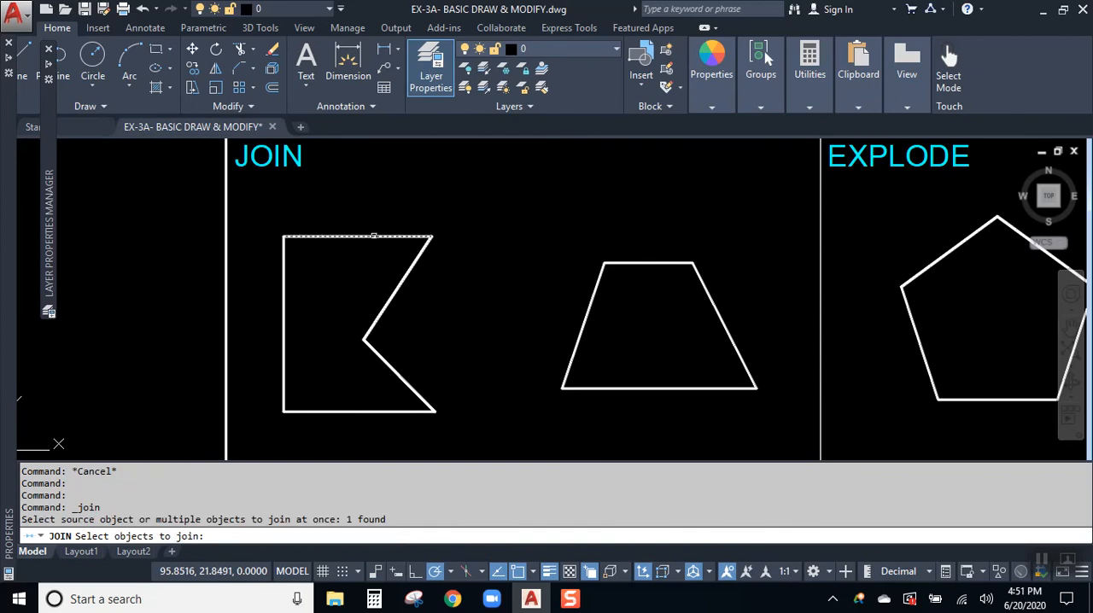
left_click(396, 273)
left_click(456, 427)
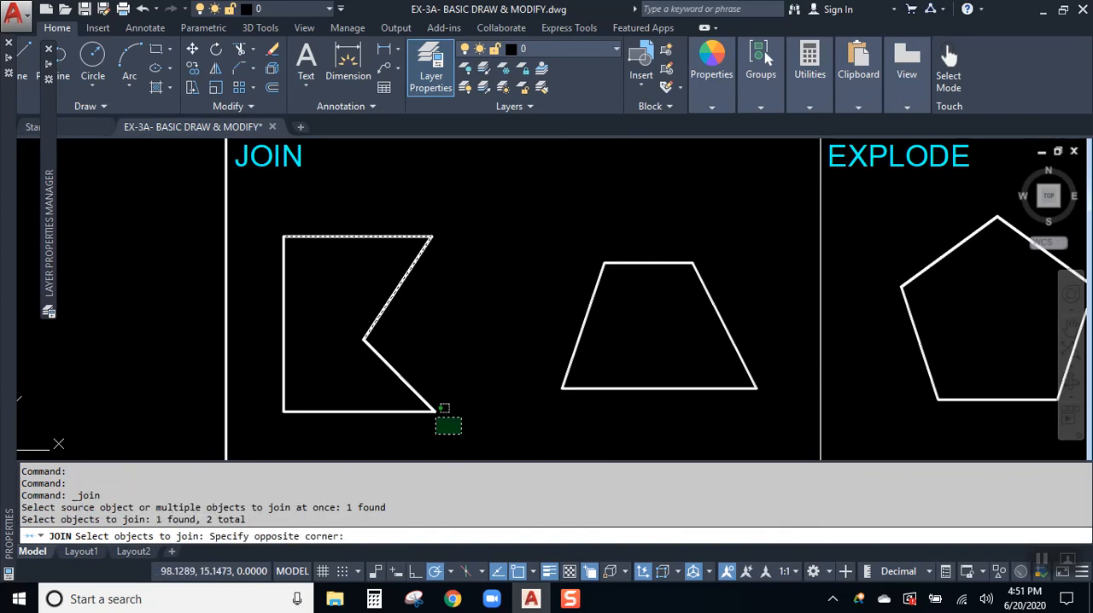
left_click(271, 236)
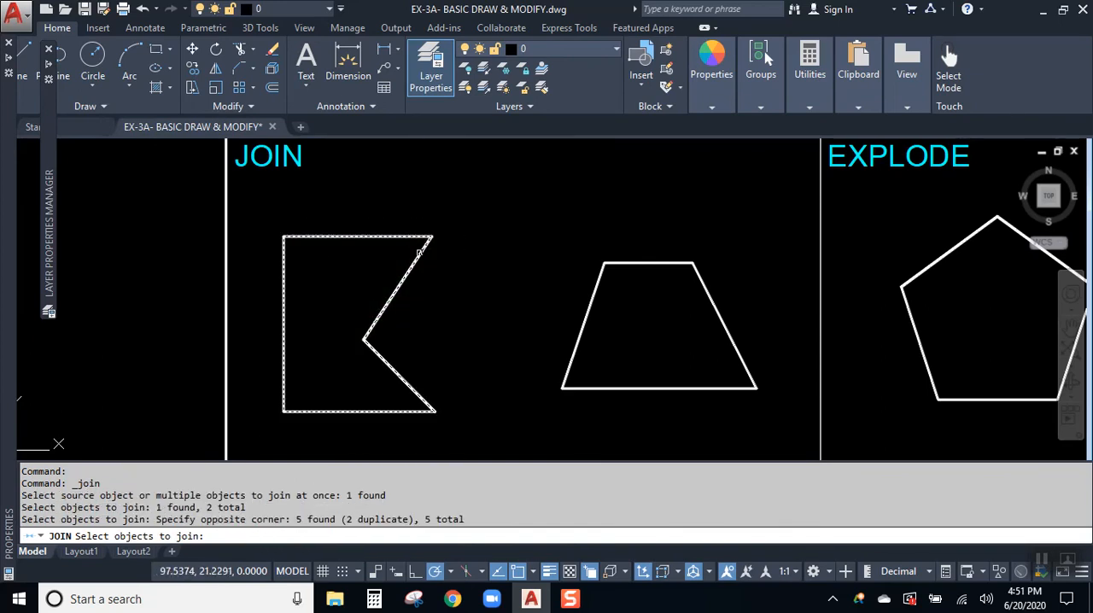
key("Return")
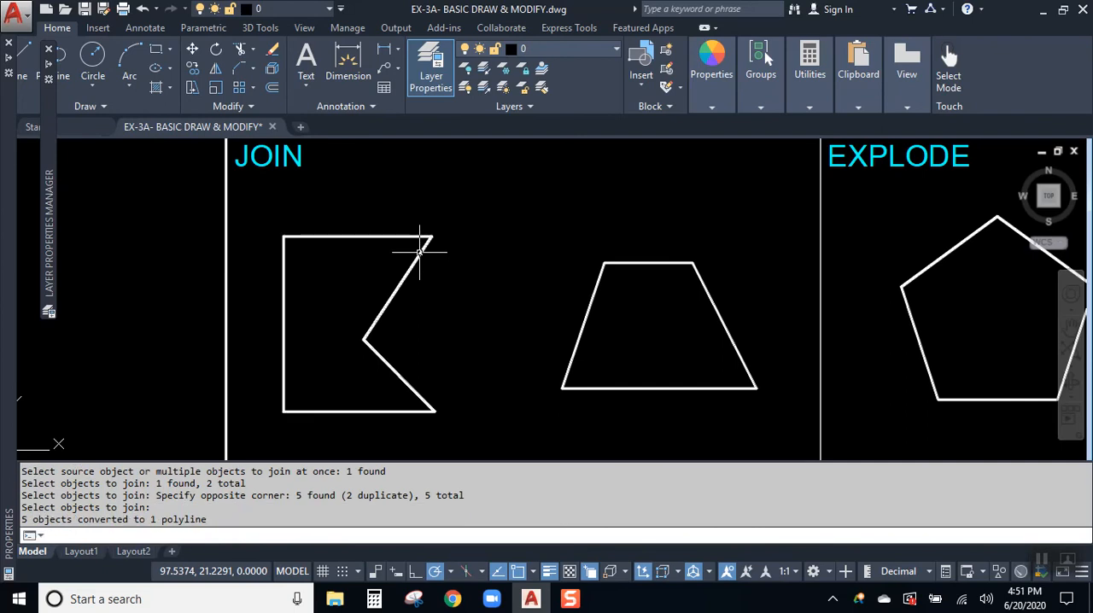
left_click(373, 237)
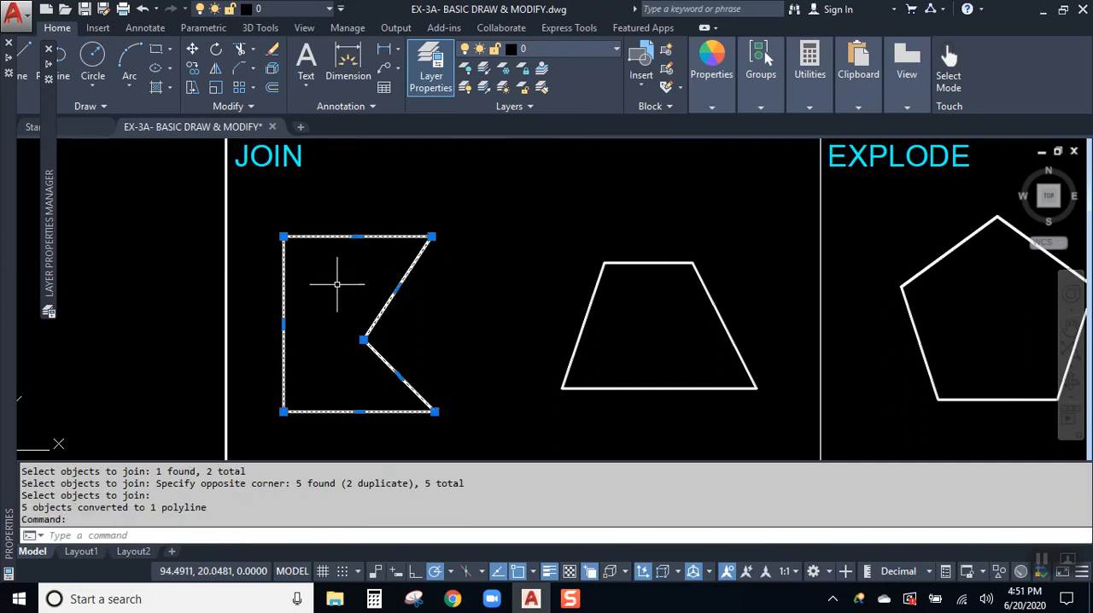
key("Escape")
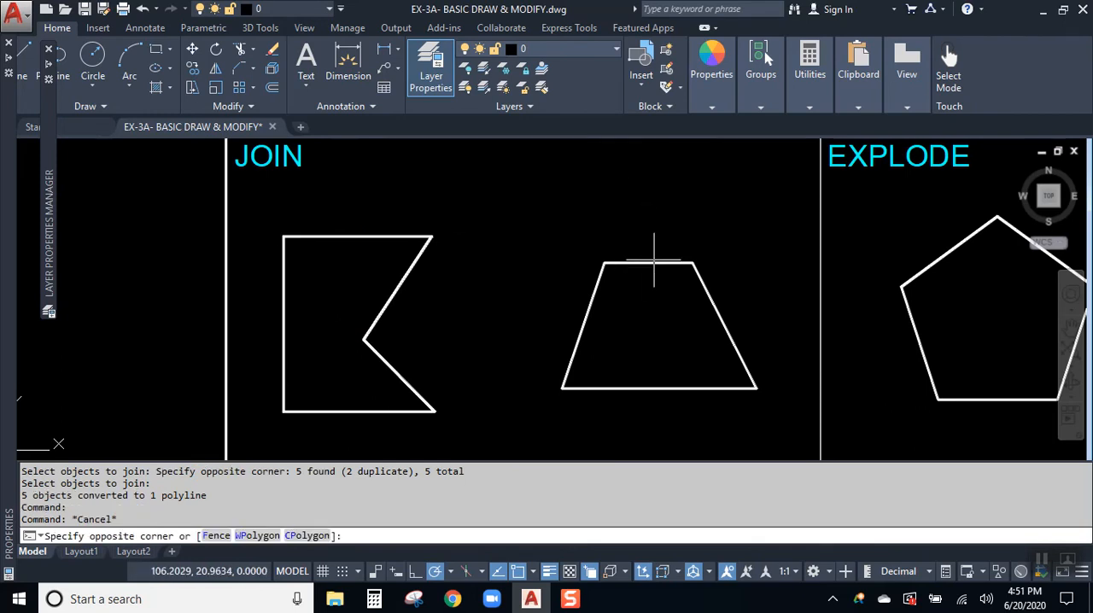
- Examine whether the trapezoid in the JOIN exercise consists of separate lines by selecting its sides, and clear the selection
left_click(654, 260)
left_click(634, 284)
left_click(610, 296)
left_click(559, 284)
left_click(641, 371)
left_click(604, 413)
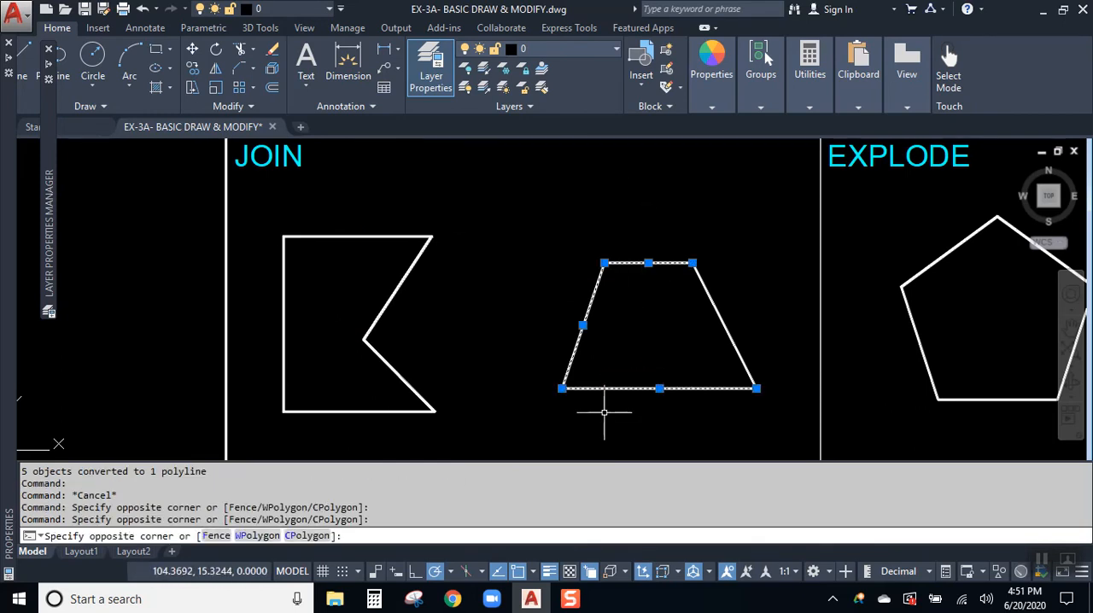
left_click(721, 327)
left_click(698, 289)
key("Escape")
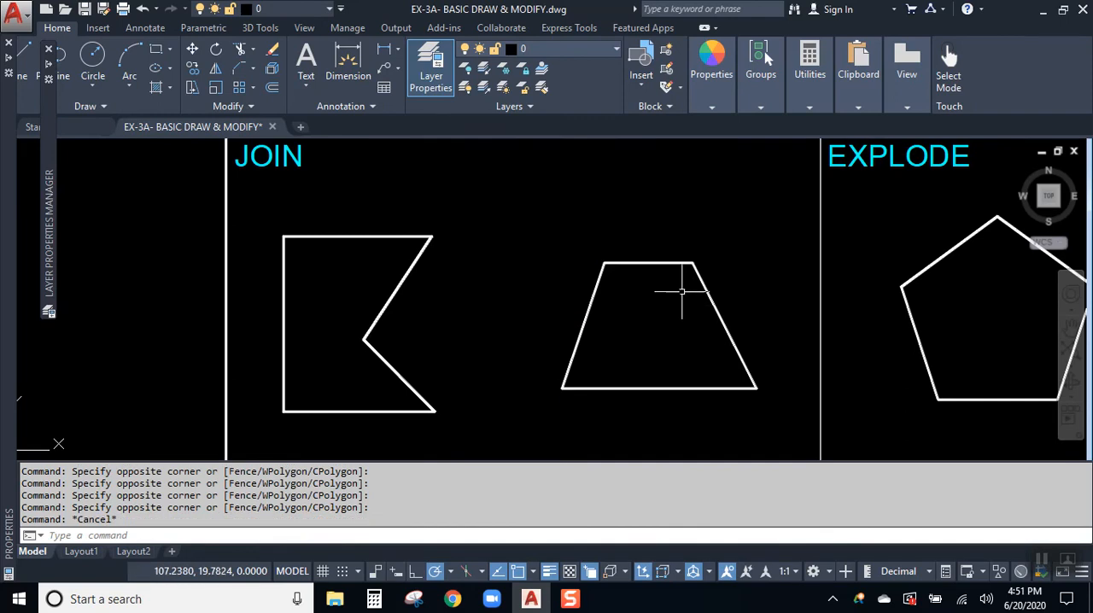
- Join the four sides of the trapezoid into one polyline, and check it by selecting the outline
left_click(251, 106)
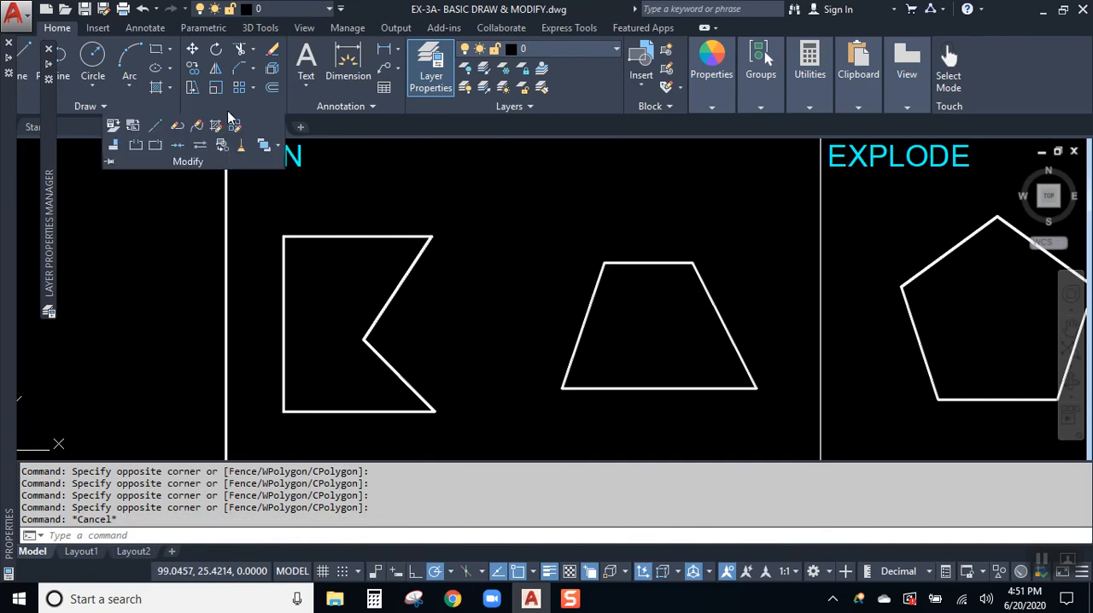
left_click(181, 146)
left_click(743, 243)
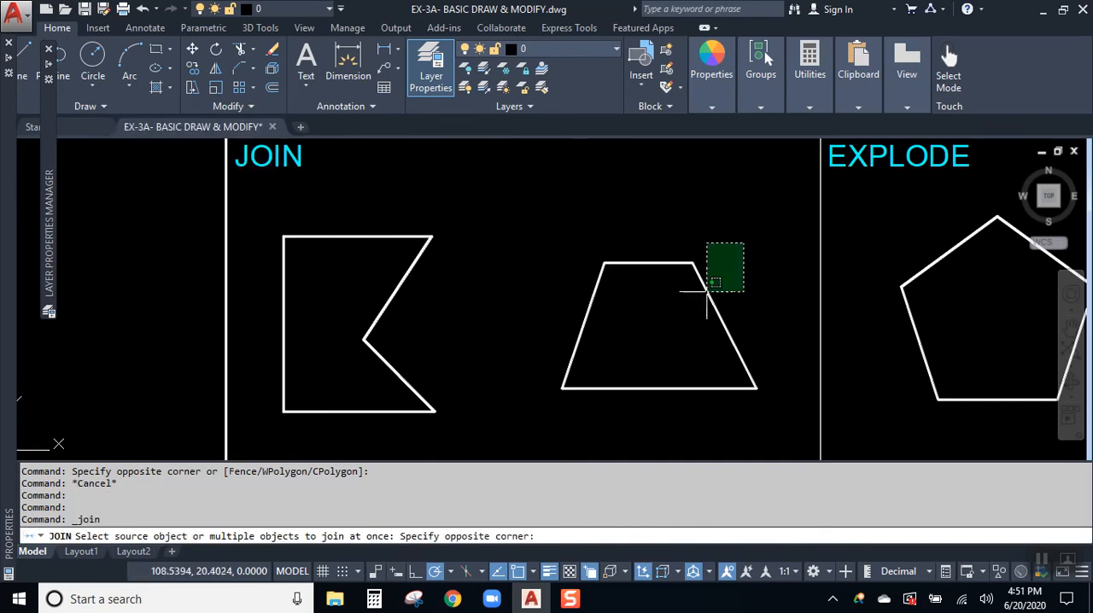
left_click(595, 407)
key("Return")
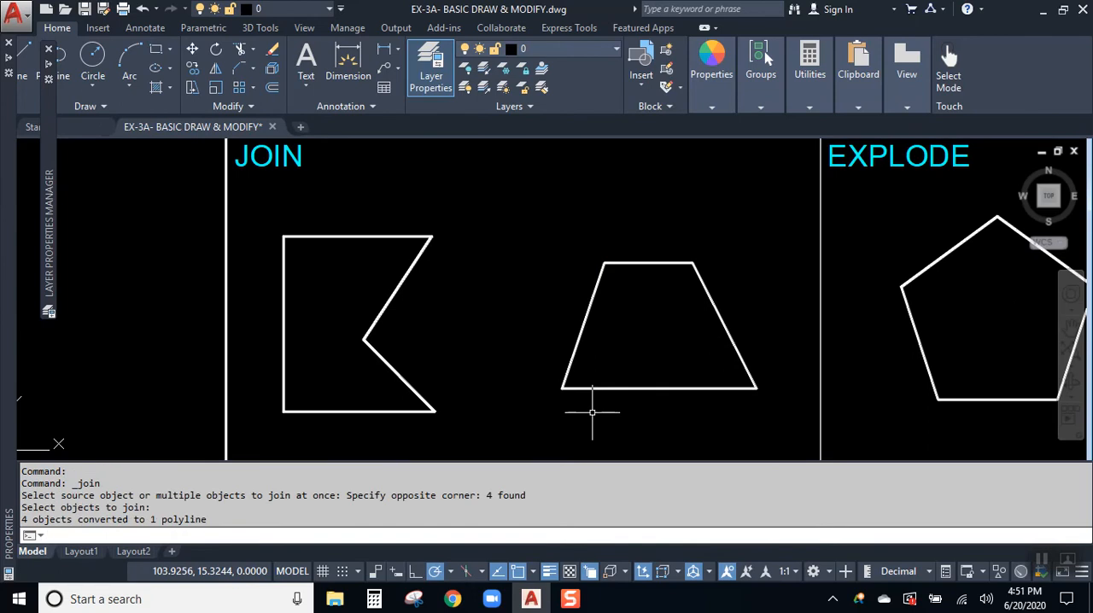
left_click(644, 390)
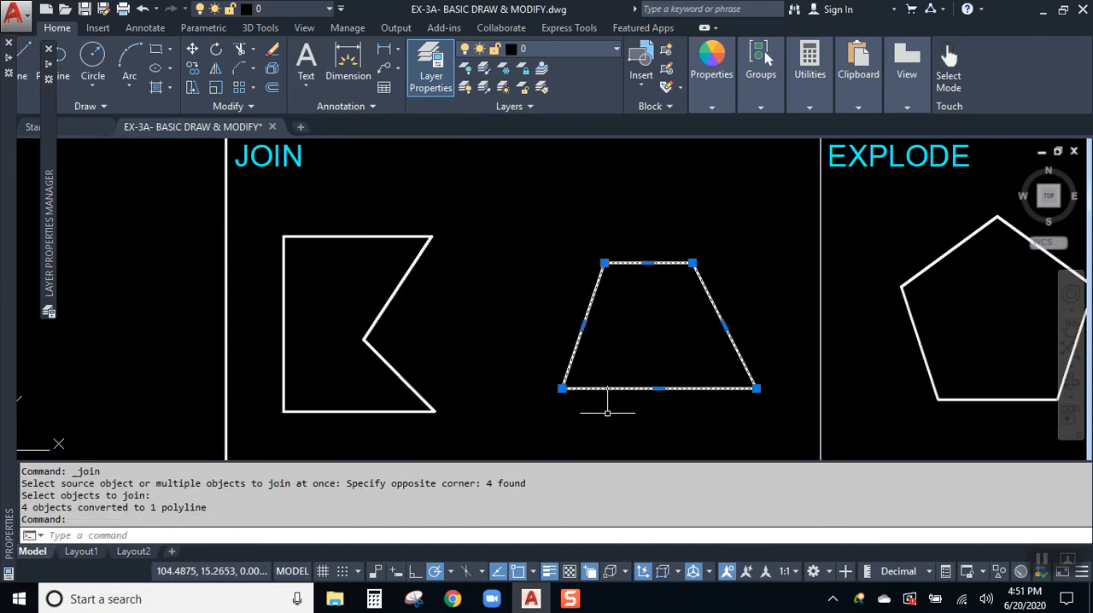
key("Escape")
key("Escape")
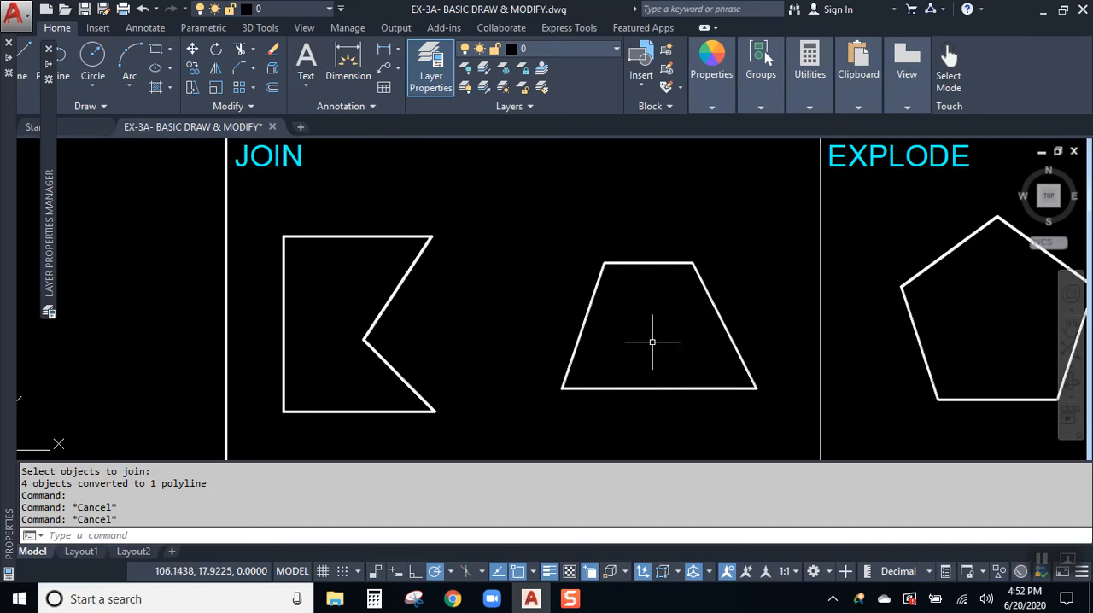
- Examine whether the pentagon and the rectangle in the EXPLODE exercise are single objects by selecting each, clearing the selection each time
mouse_move(731, 343)
middle_mouse_down()
mouse_move(717, 371)
mouse_move(387, 361)
mouse_move(214, 381)
mouse_move(213, 390)
middle_mouse_up()
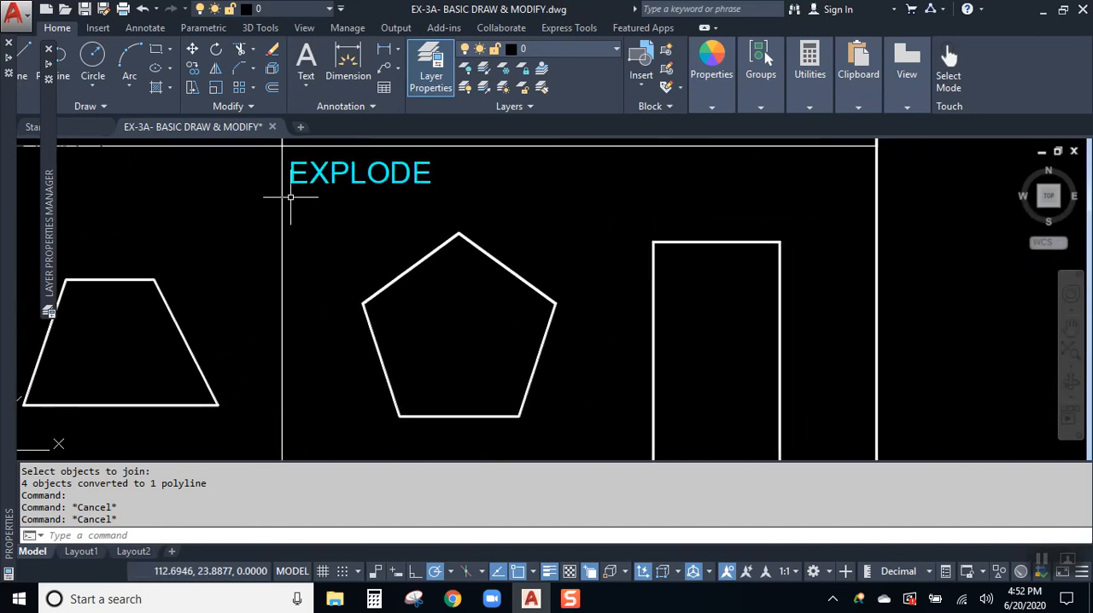
left_click(494, 259)
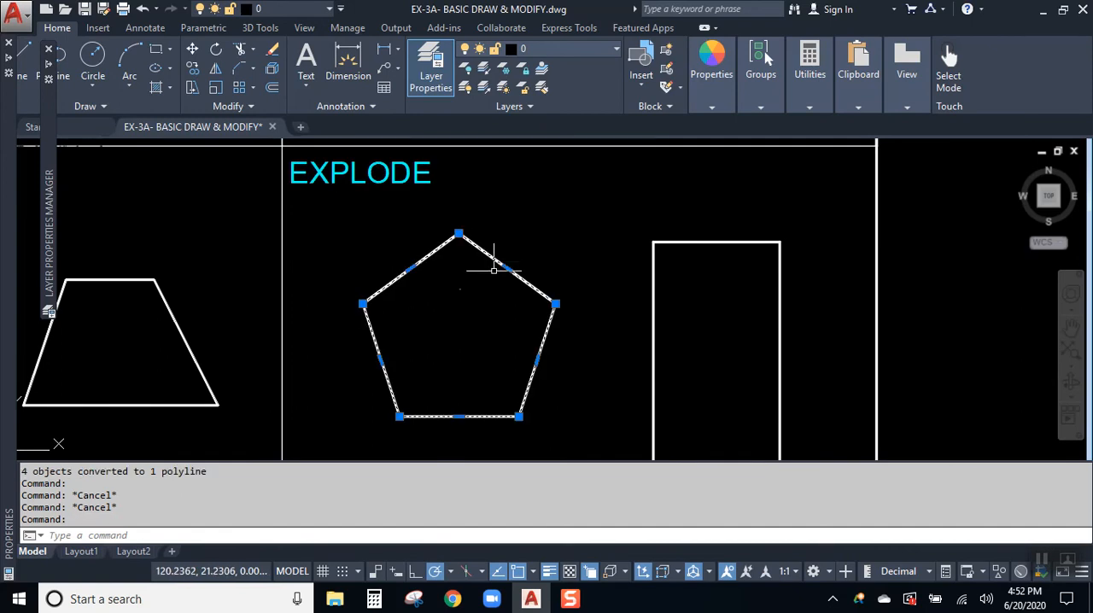
scroll(532, 283, "down", 2)
middle_click_drag(532, 282, 455, 274)
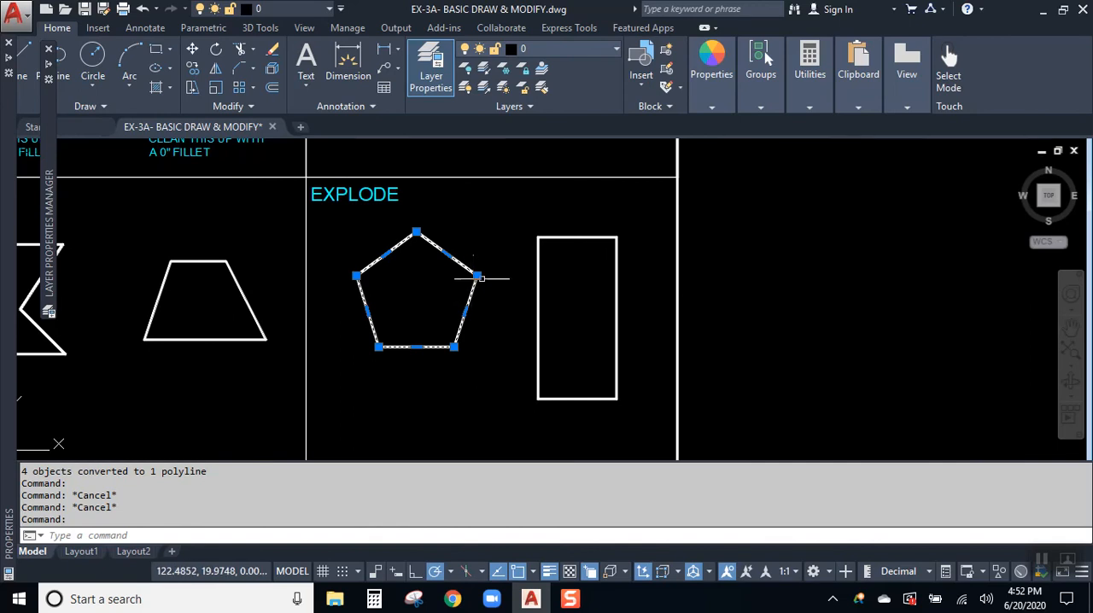
key("Escape")
left_click(569, 236)
key("Escape")
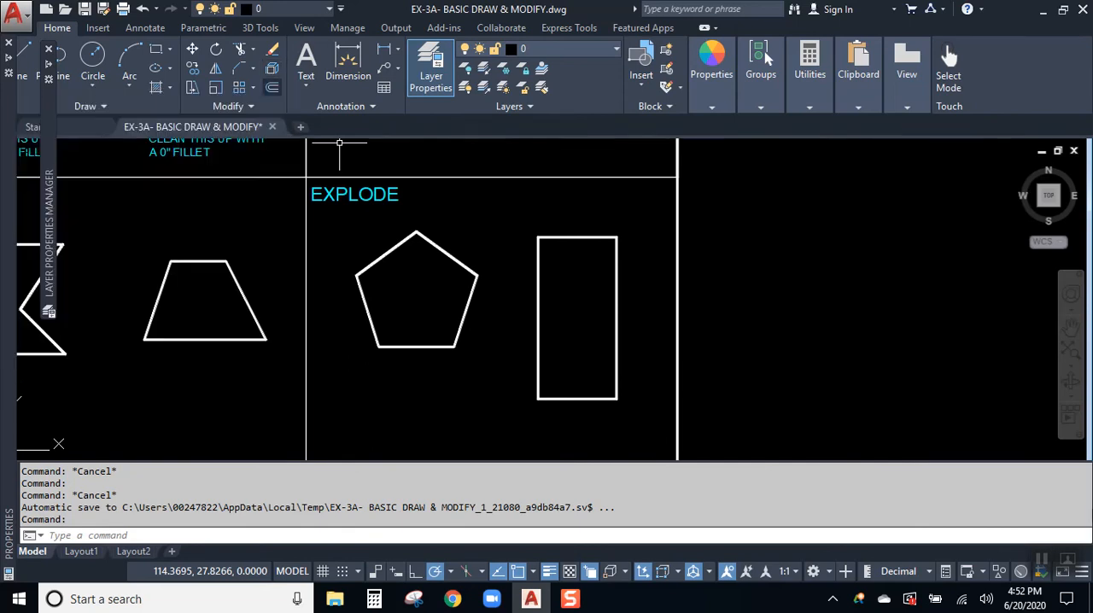
- Switch back to AutoCAD and explode the pentagon in the EXPLODE exercise into separate lines
left_click(1044, 559)
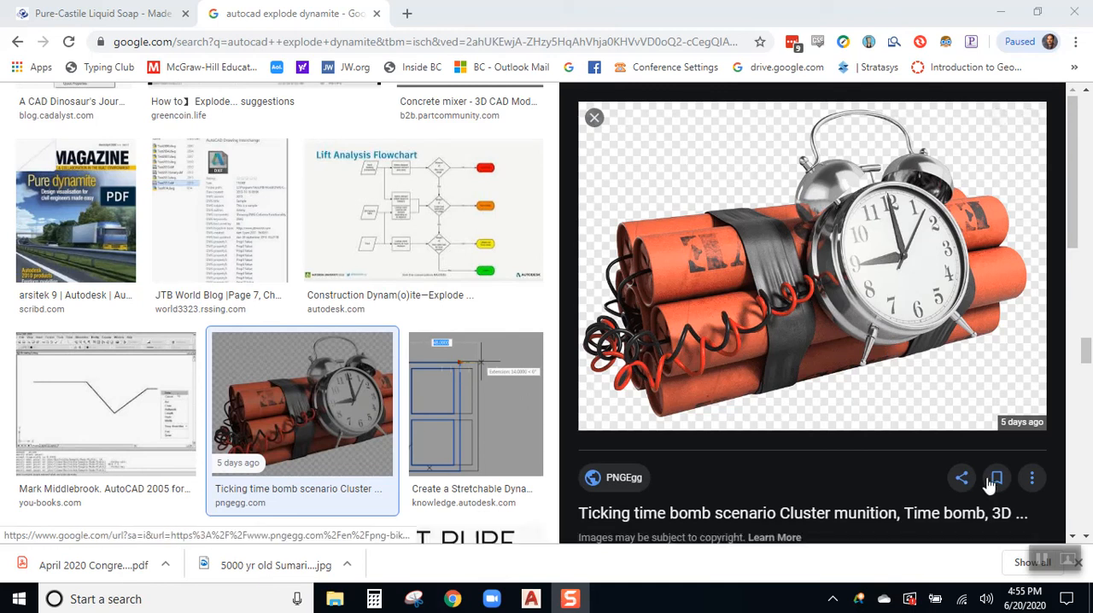
left_click(531, 599)
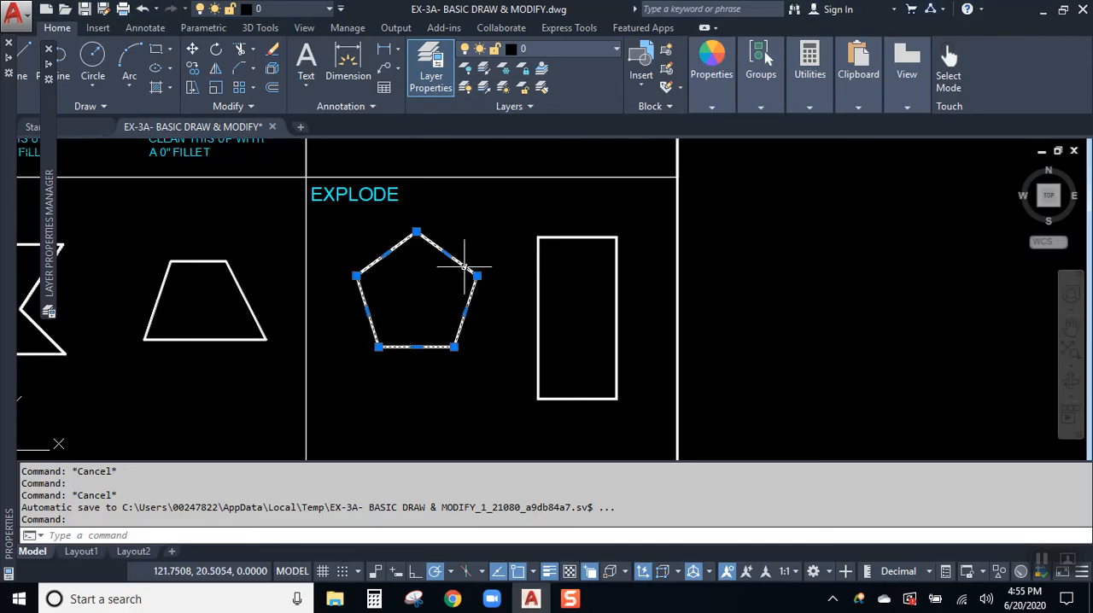
left_click(439, 248)
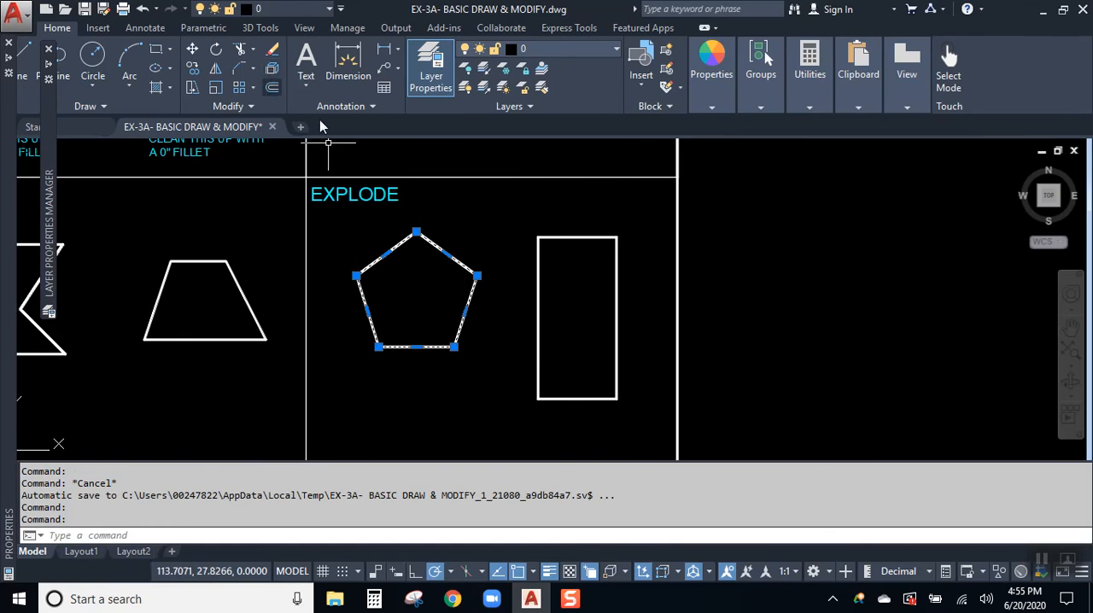
key("Escape")
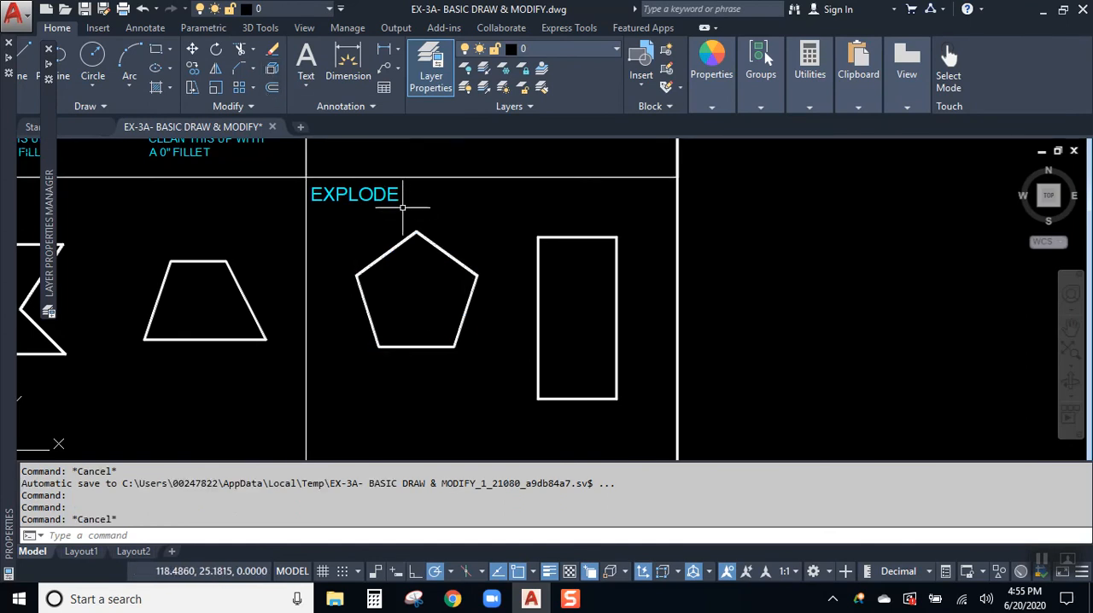
left_click(271, 73)
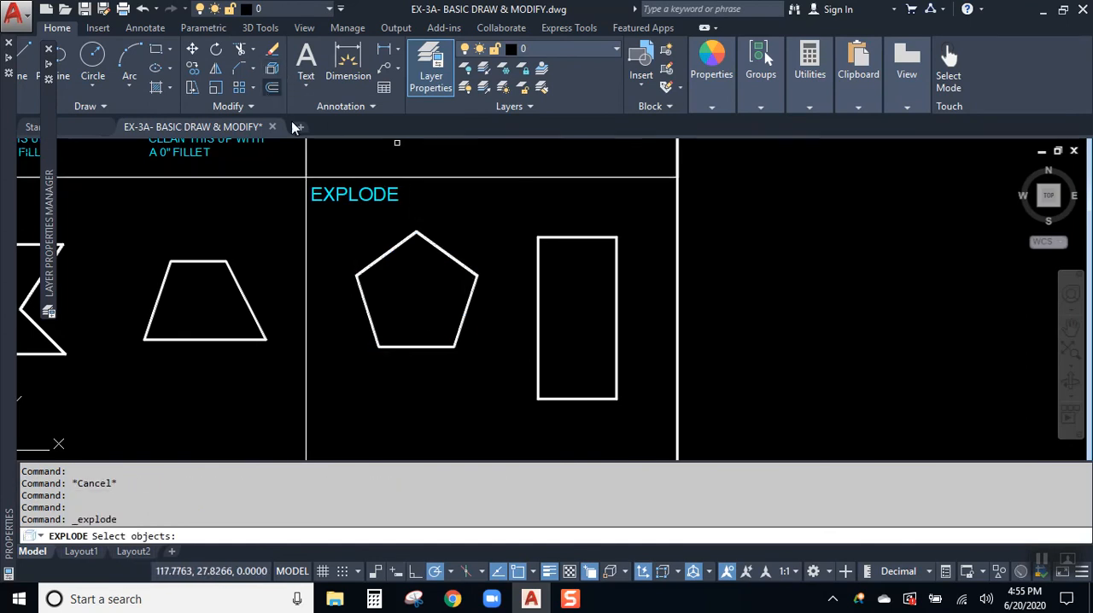
left_click(448, 253)
key("Return")
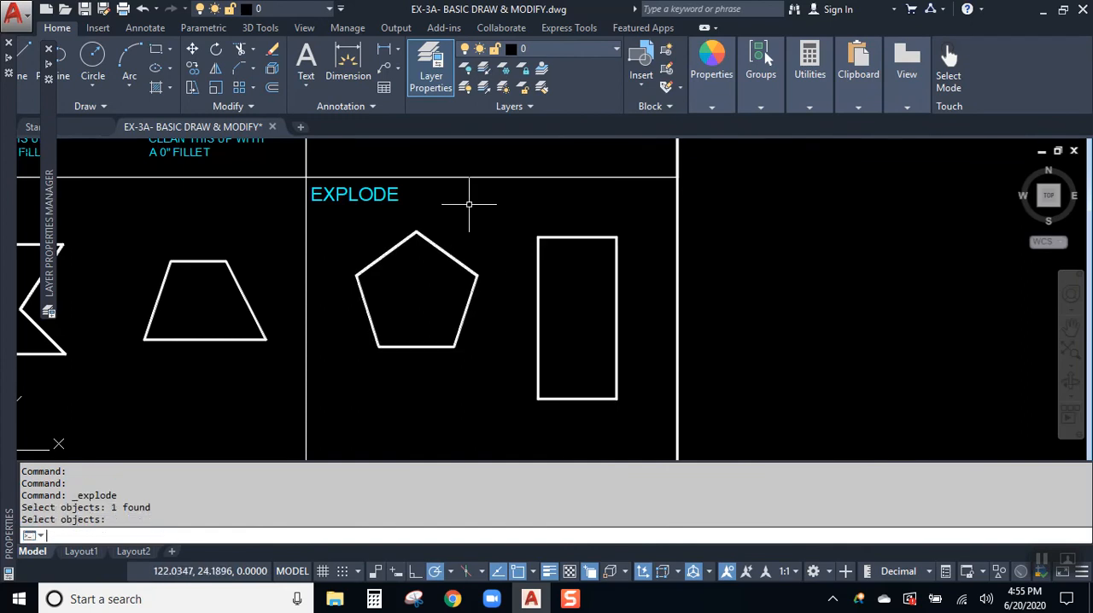
- Delete the exploded pentagon's upper-right side and move its lower-left and bottom sides outward, away from the shape
left_click(440, 248)
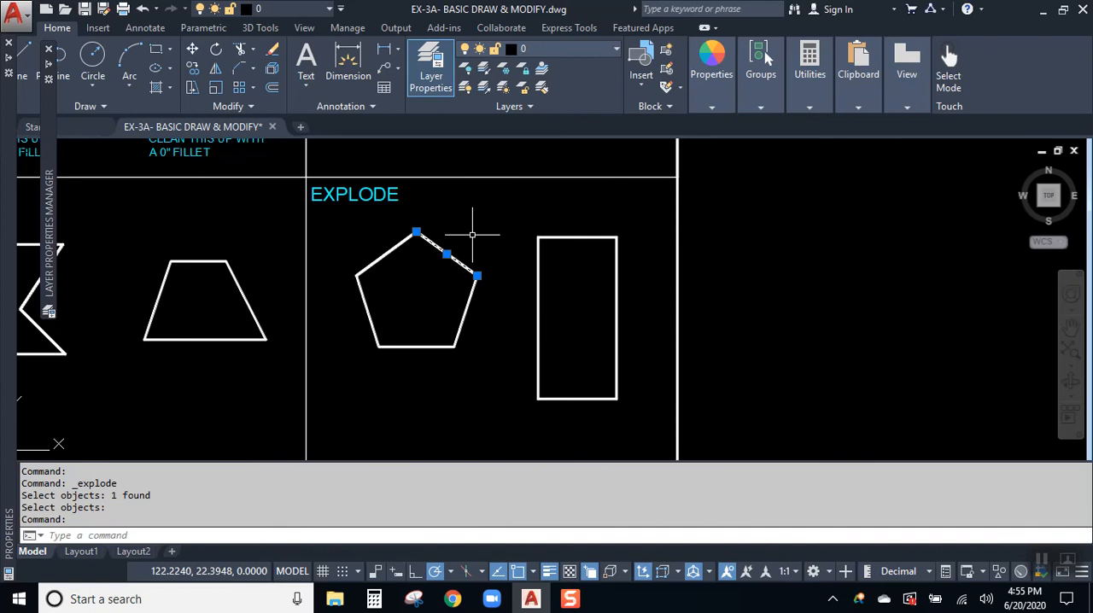
key("Delete")
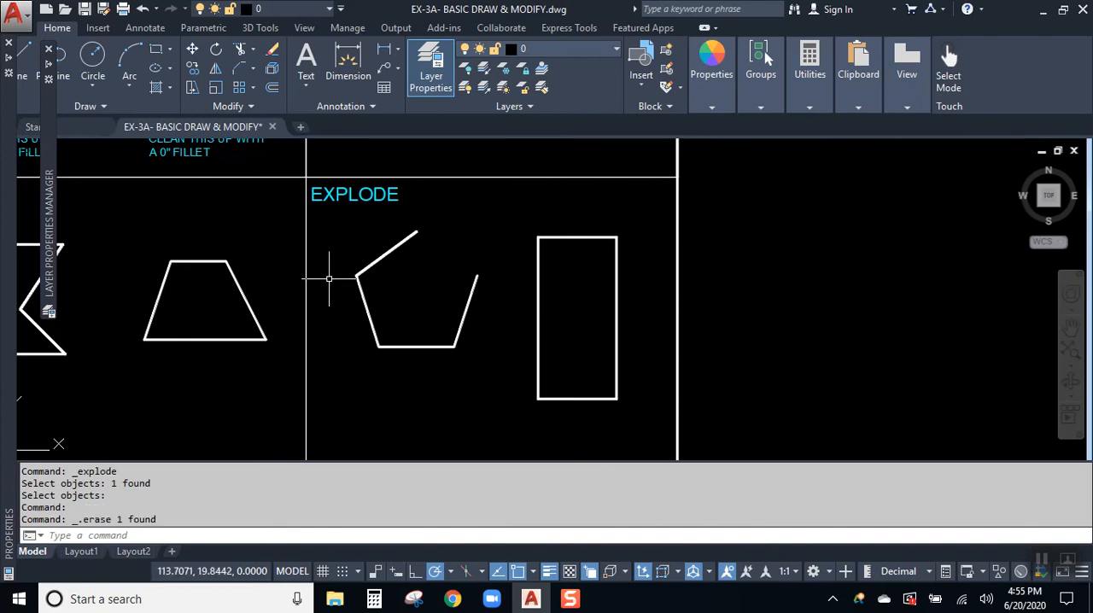
left_click(367, 312)
left_click(367, 311)
left_click(350, 328)
left_click(416, 346)
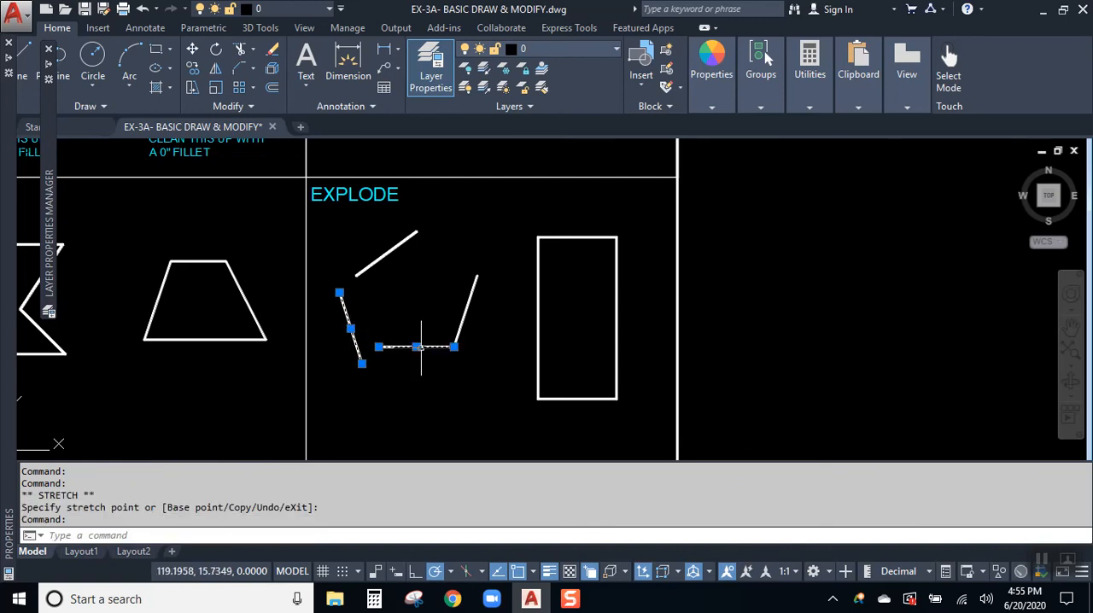
left_click(418, 402)
key("Escape")
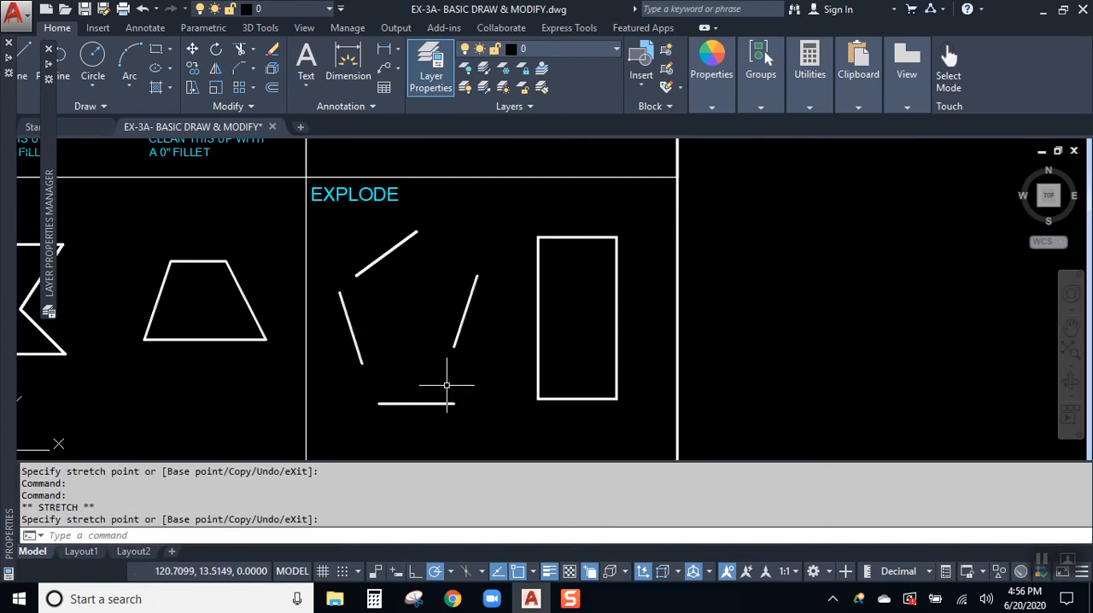
- Explode the rectangle in the EXPLODE exercise and move its top side upward, away from the other sides
left_click(573, 240)
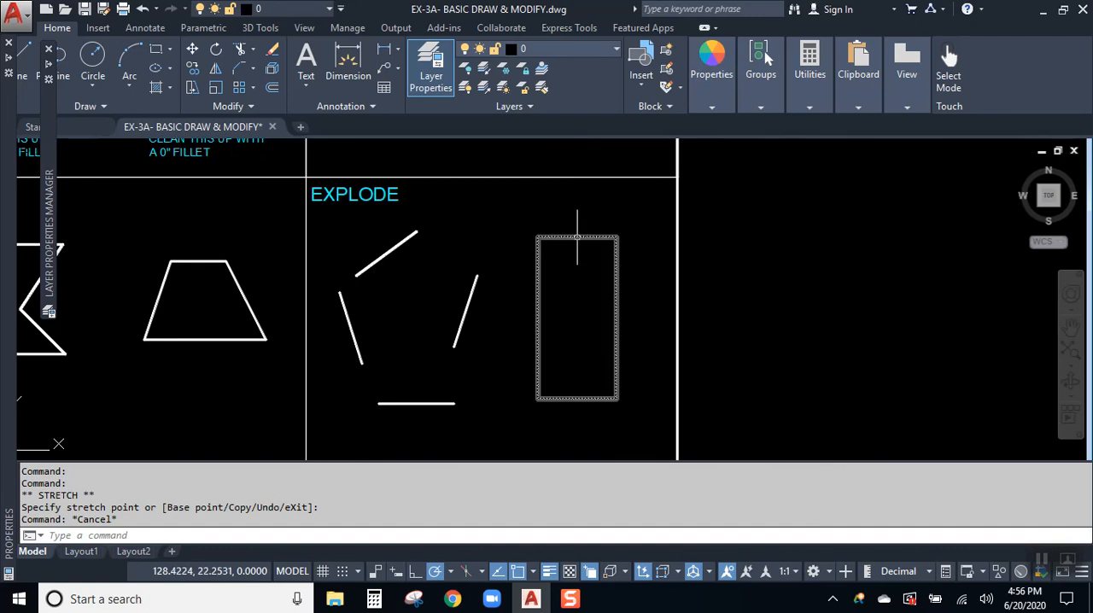
left_click(272, 68)
left_click(565, 236)
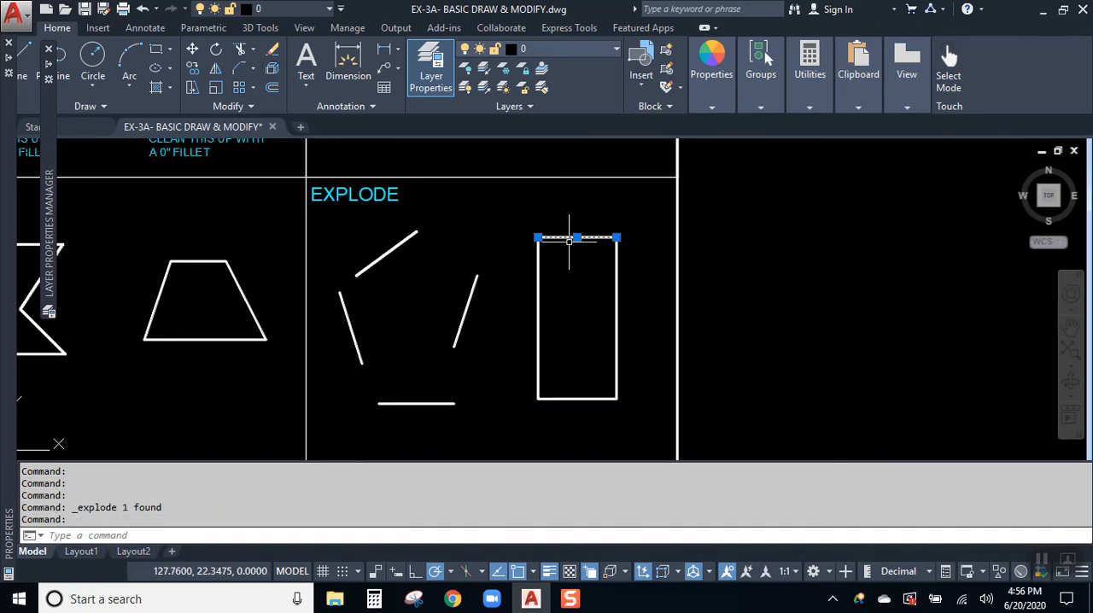
left_click(577, 238)
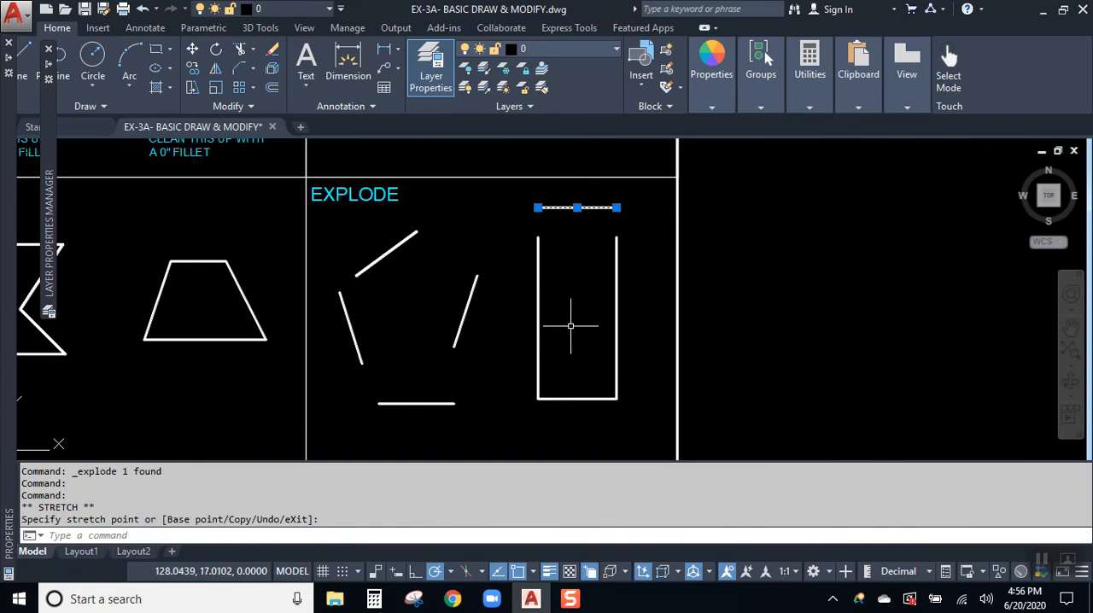
key("Escape")
- Compare the joined shape in the JOIN exercise with the left side of the exploded rectangle by selecting each one
mouse_move(419, 236)
middle_mouse_down()
mouse_move(648, 218)
mouse_move(625, 242)
middle_mouse_up()
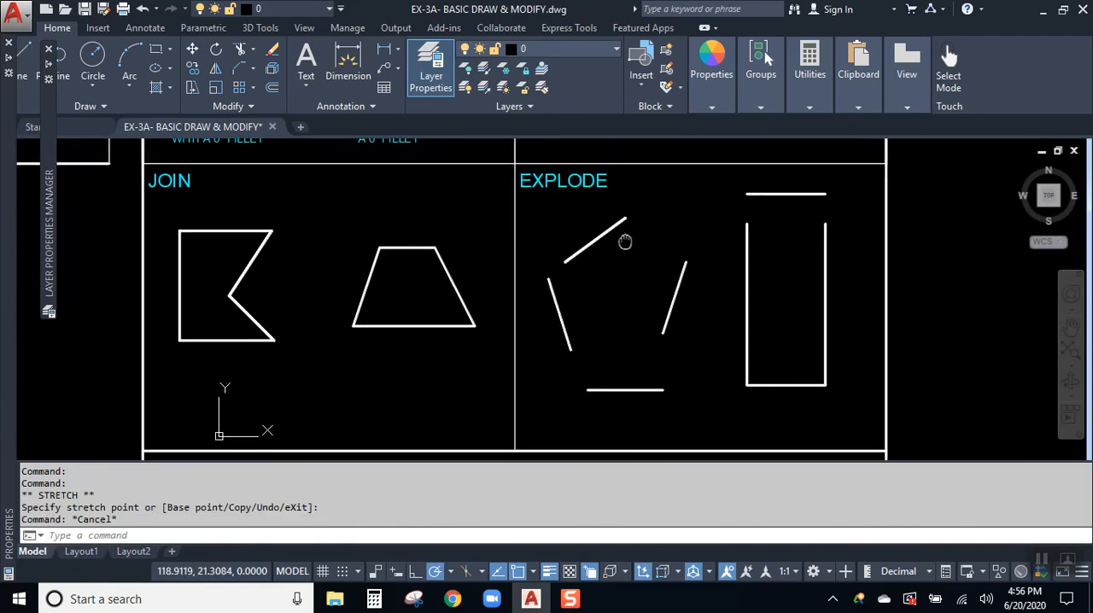
left_click(232, 229)
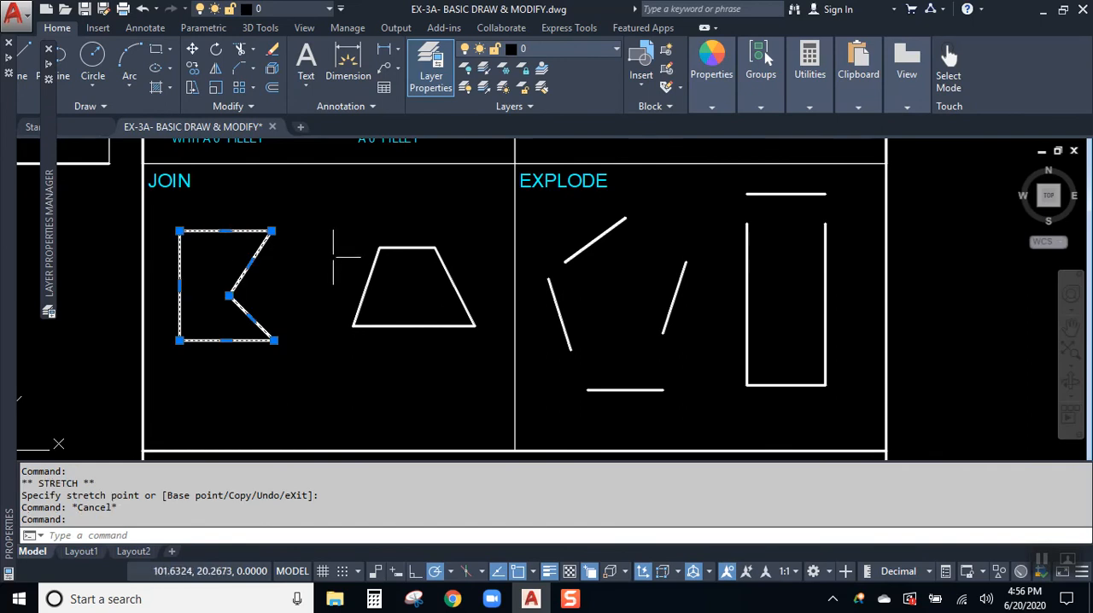
key("Escape")
left_click(745, 254)
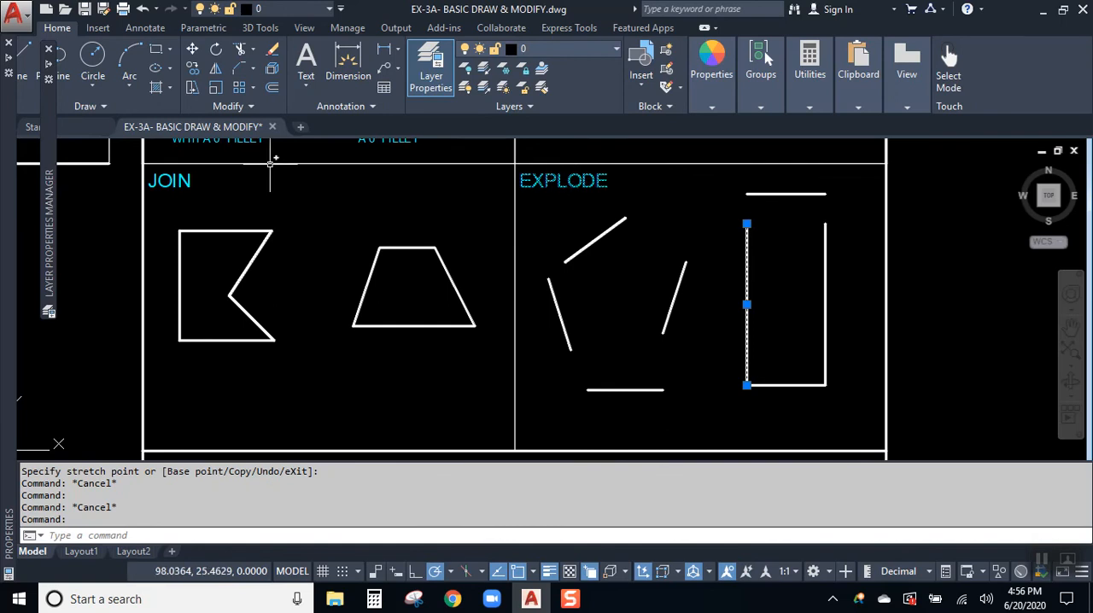
left_click(251, 107)
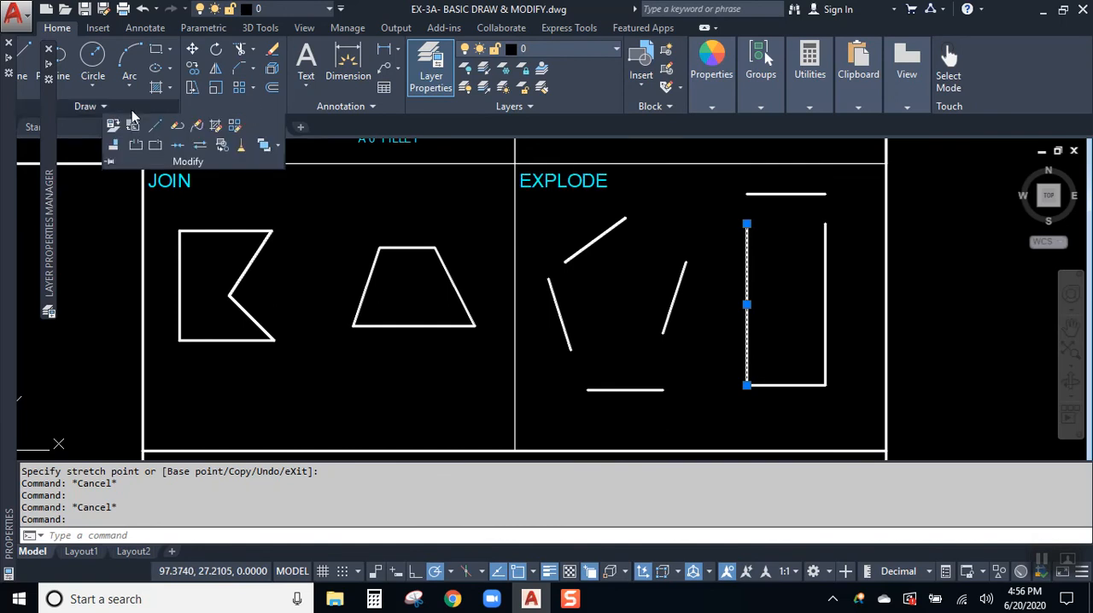
left_click(103, 107)
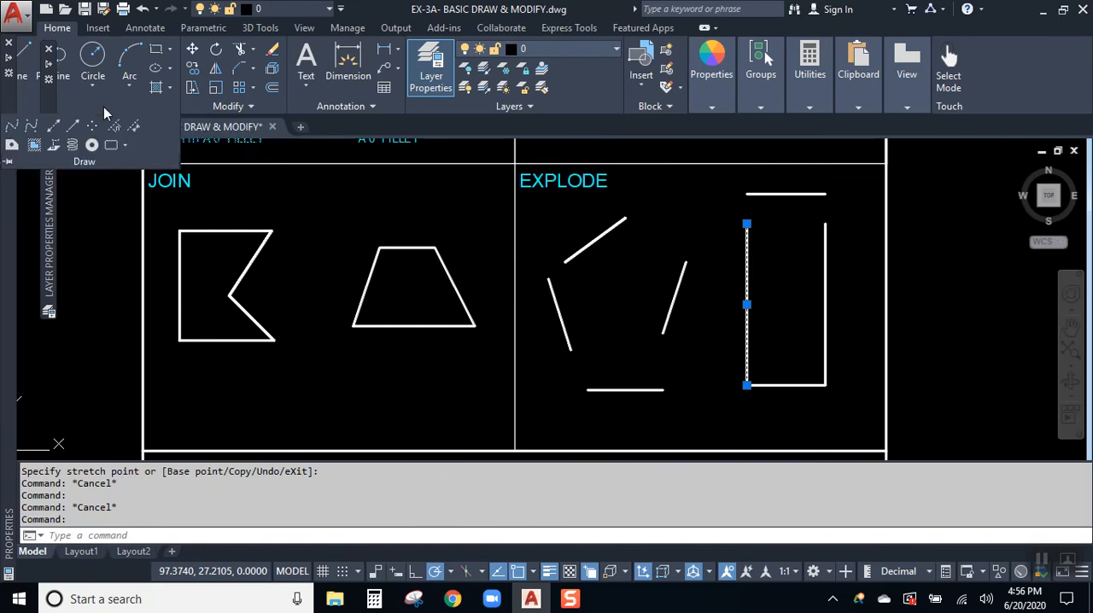
left_click(371, 104)
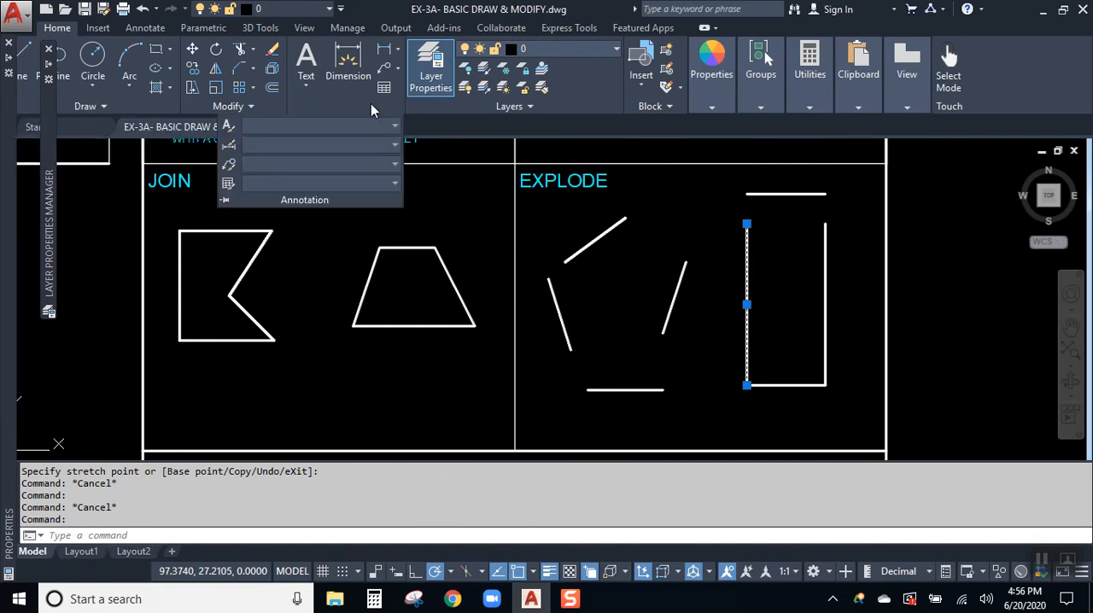
left_click(496, 107)
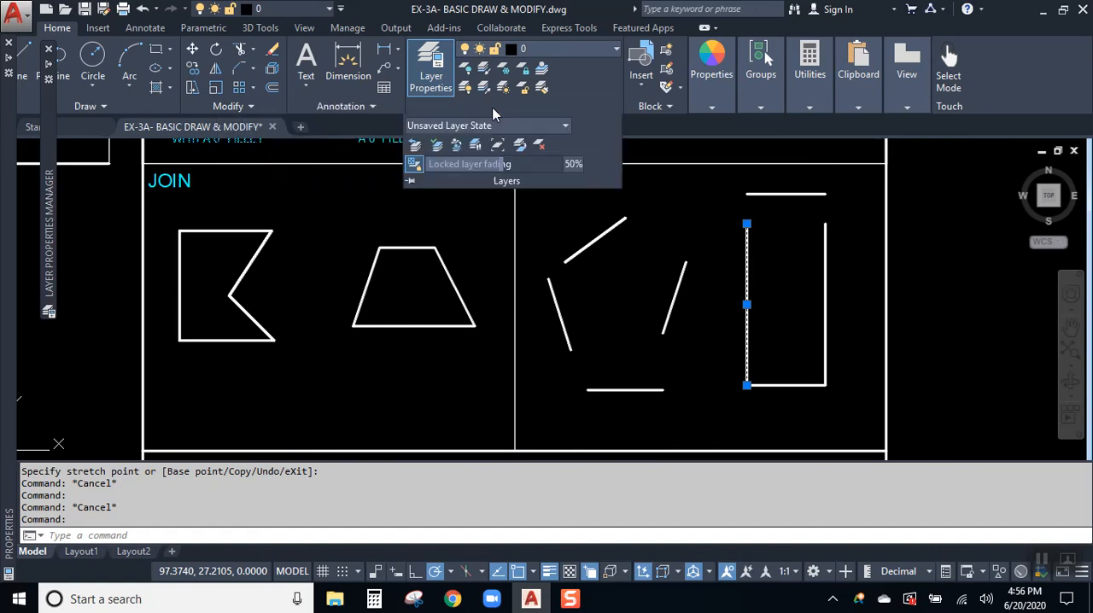
left_click(671, 108)
left_click(725, 146)
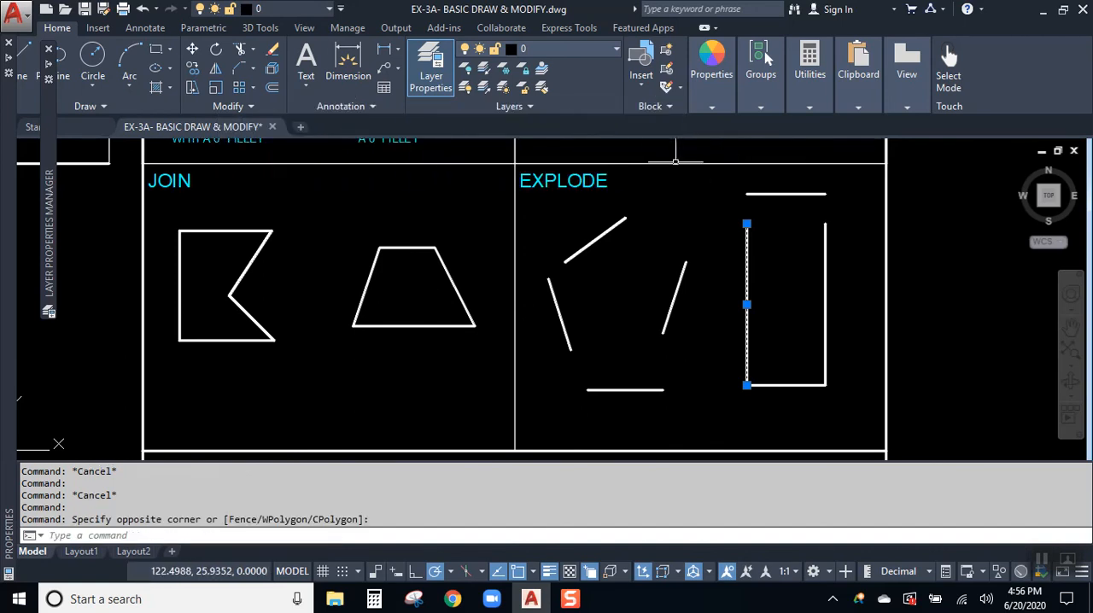
left_click(252, 107)
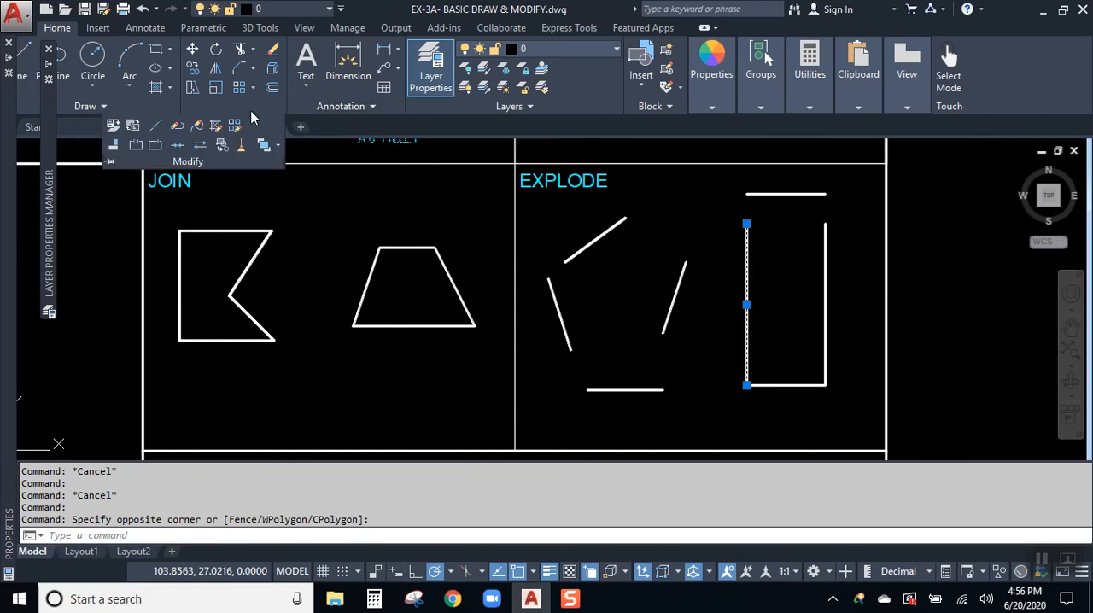
left_click(109, 163)
left_click(297, 196)
left_click(324, 199)
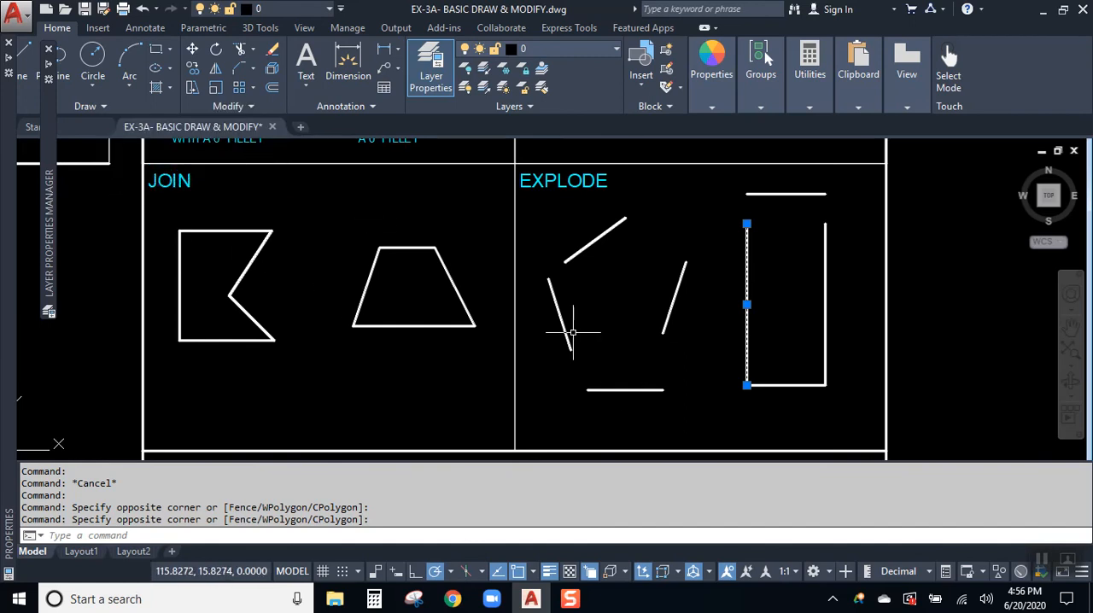
left_click(224, 108)
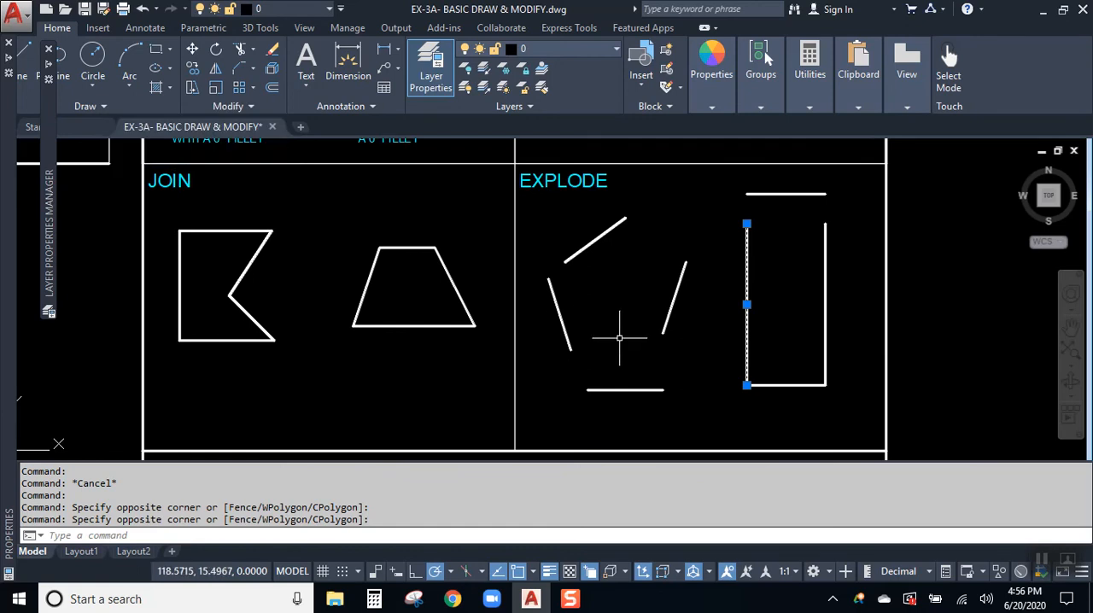
key("Escape")
- Go to the ALIGN exercise and pin the expanded set of Modify tools so it stays open
mouse_move(548, 353)
middle_mouse_down()
mouse_move(570, 240)
mouse_move(554, 283)
mouse_move(512, 236)
middle_mouse_up()
scroll(513, 236, "down", 2)
middle_click_drag(512, 322, 539, 236)
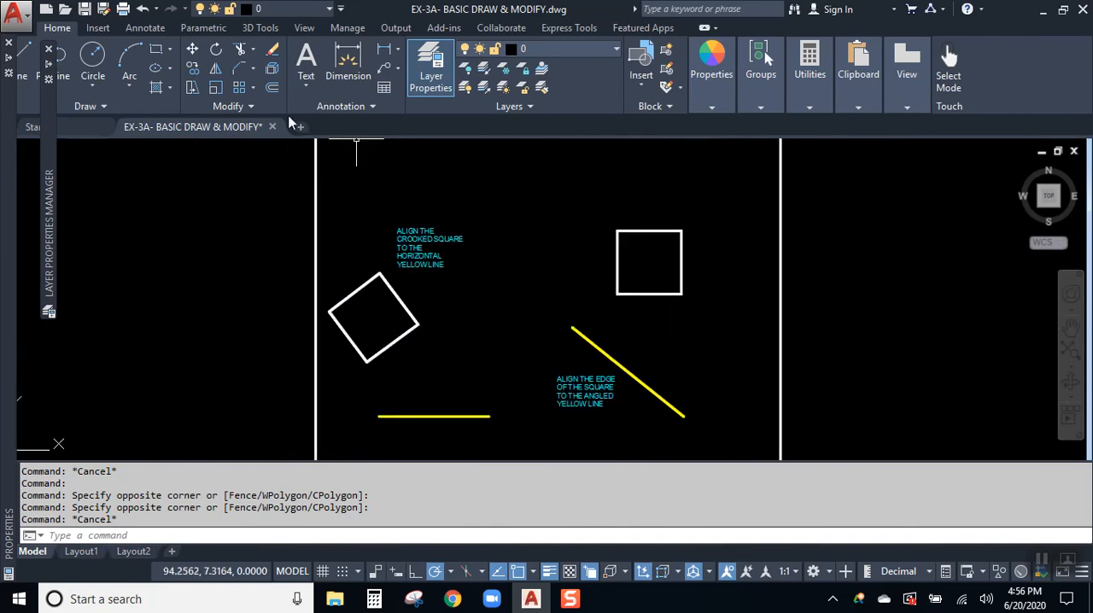
left_click(249, 106)
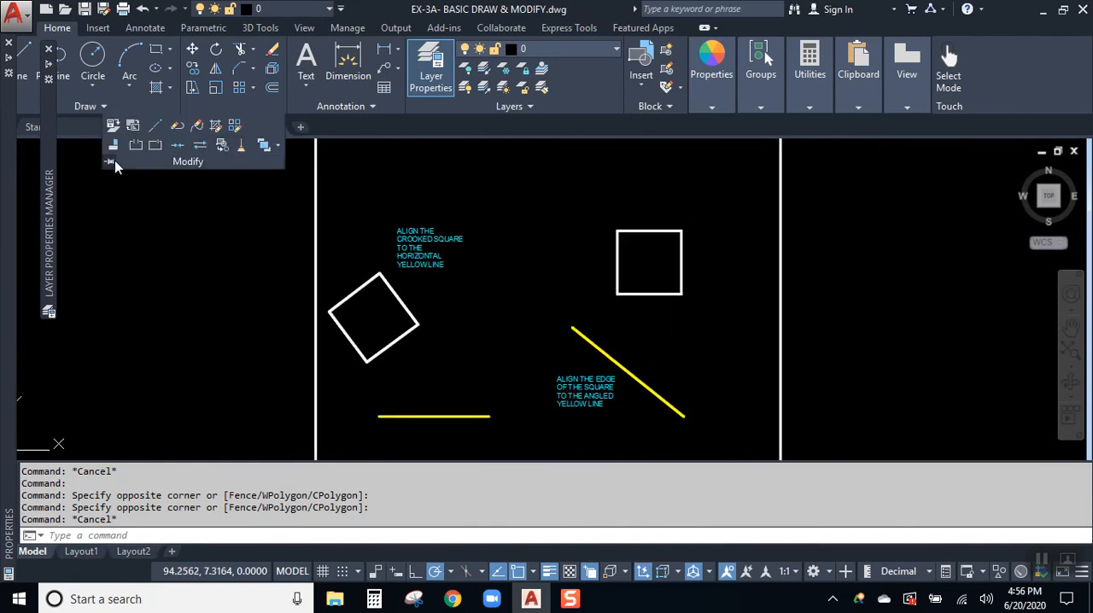
left_click(493, 226)
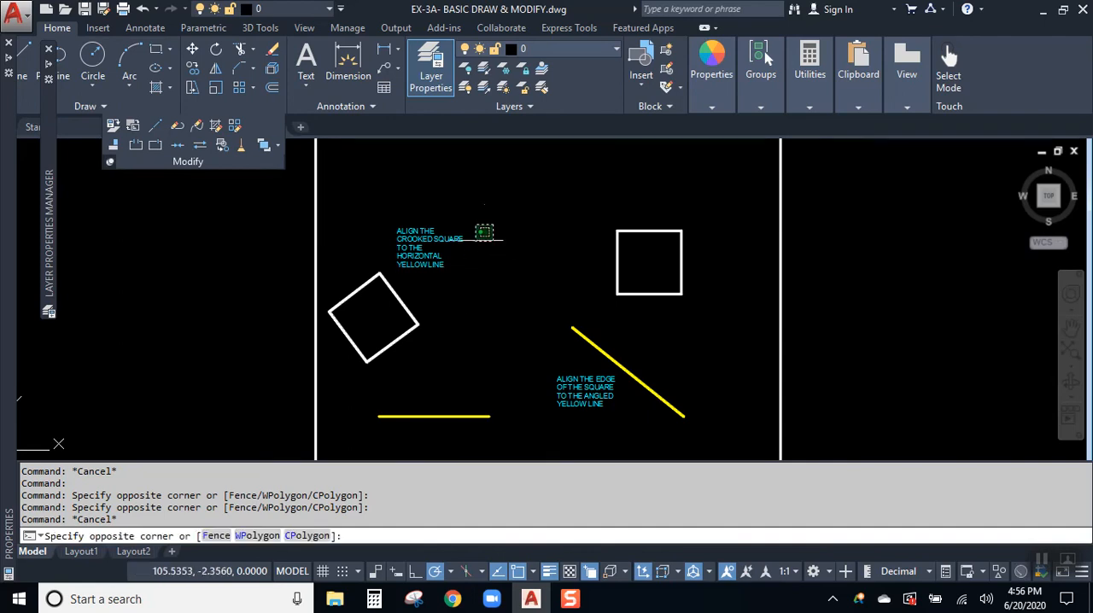
left_click(489, 224)
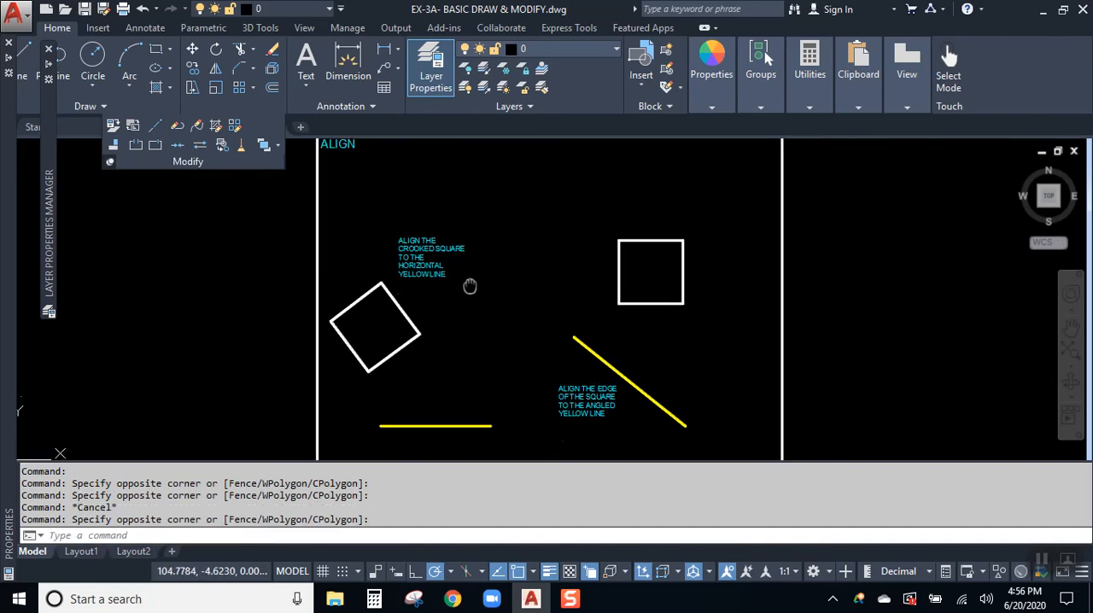
- Examine the Align tool's description and the crooked square above the horizontal yellow line, selecting the square and clearing the selection each time
scroll(328, 207, "up", 5)
scroll(347, 206, "up", 4)
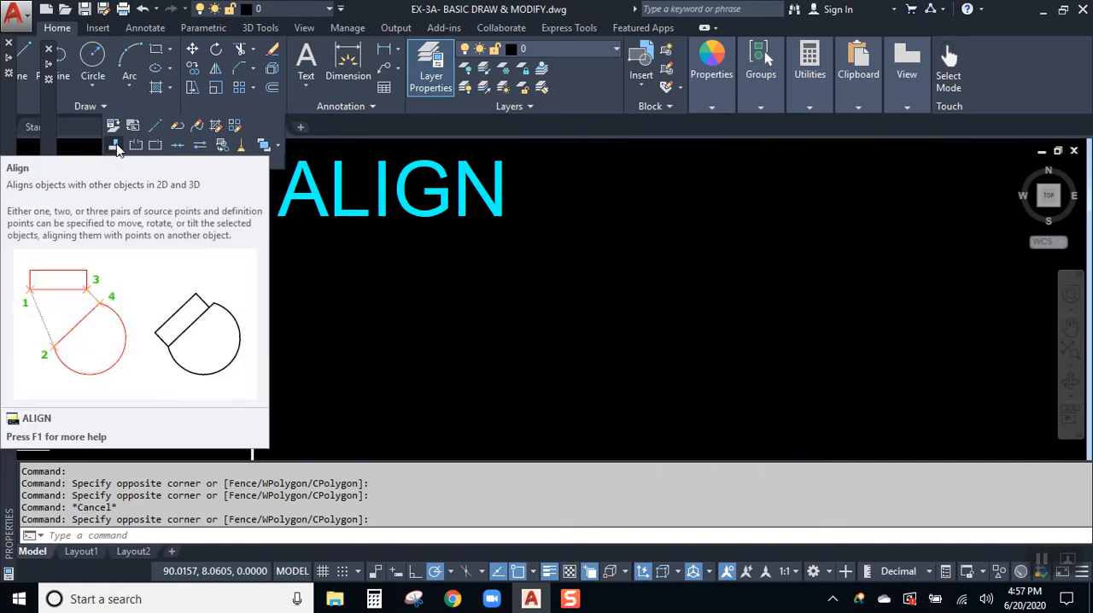
scroll(523, 295, "down", 4)
mouse_move(589, 359)
middle_mouse_down()
mouse_move(514, 244)
mouse_move(482, 236)
middle_mouse_up()
scroll(493, 246, "down", 4)
middle_click_drag(507, 305, 490, 182)
scroll(484, 259, "up", 2)
left_click(488, 210)
left_click(460, 227)
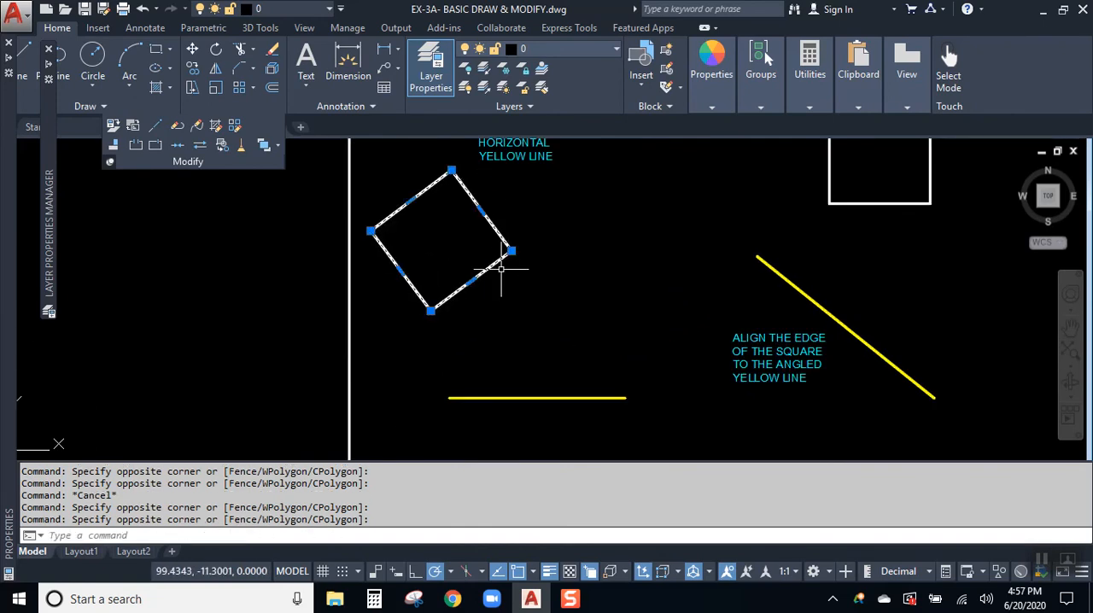
key("Escape")
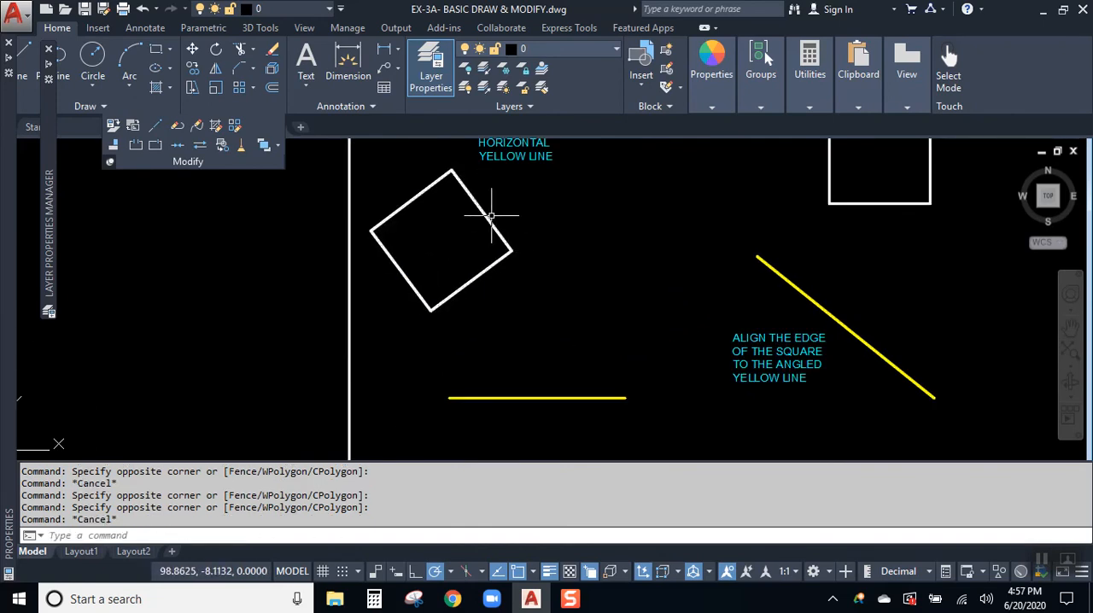
left_click(490, 213)
left_click(485, 257)
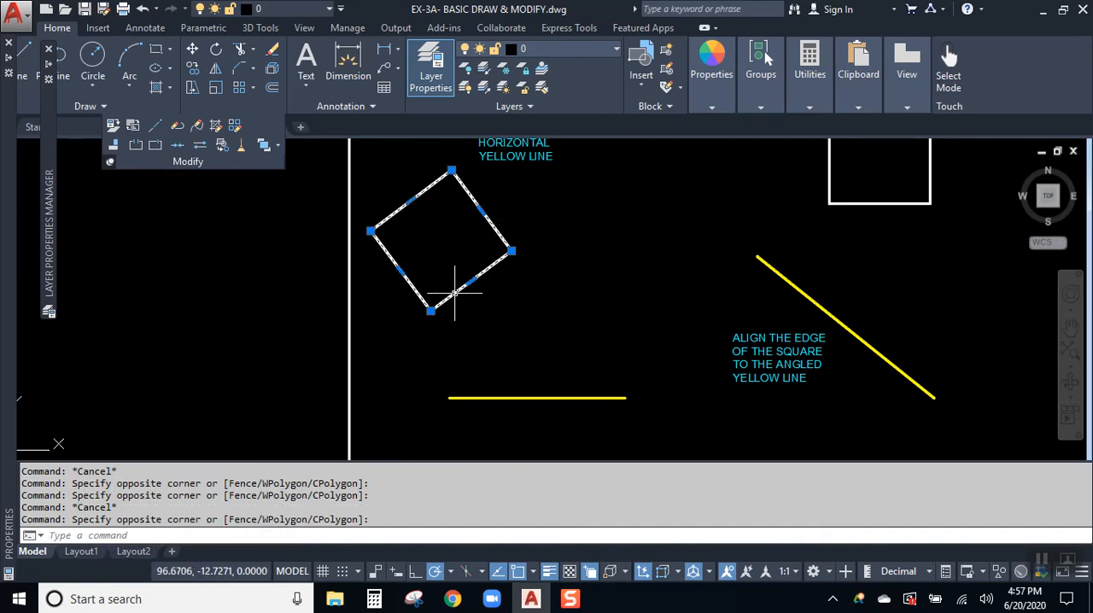
key("Escape")
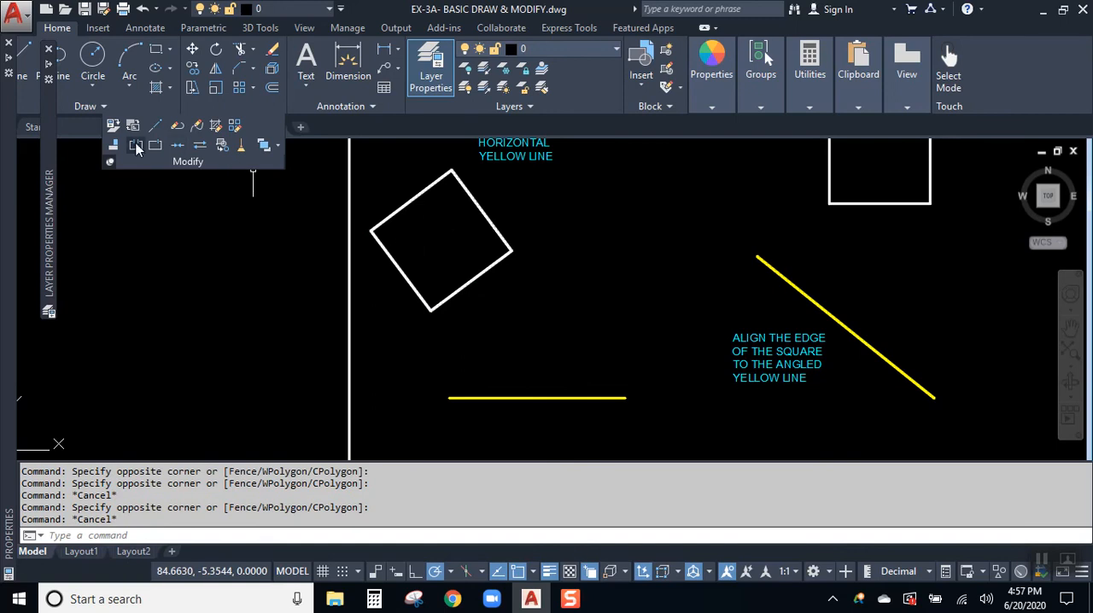
- Try to align the crooked square's lower-right edge to the horizontal yellow line with two endpoint pairs and a third midpoint pair, and undo it
left_click(479, 203)
key("Return")
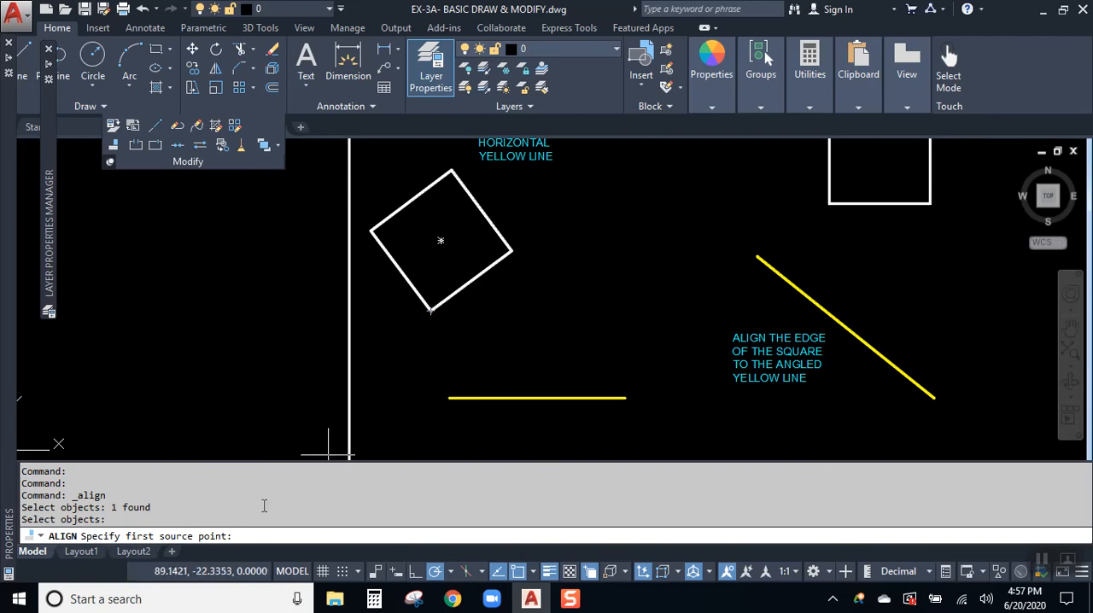
left_click(431, 311)
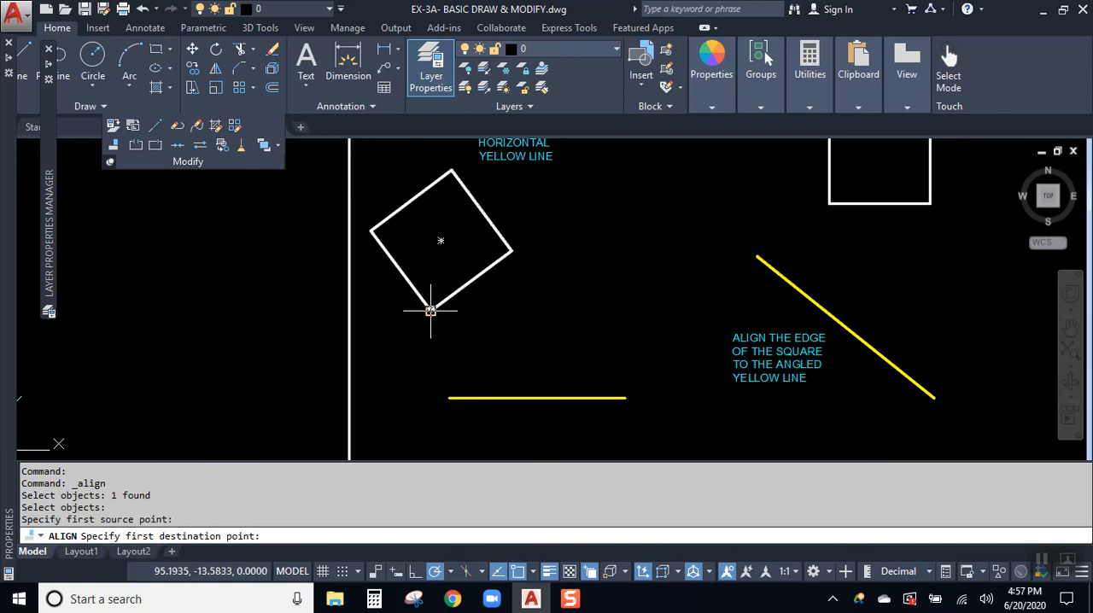
left_click(449, 397)
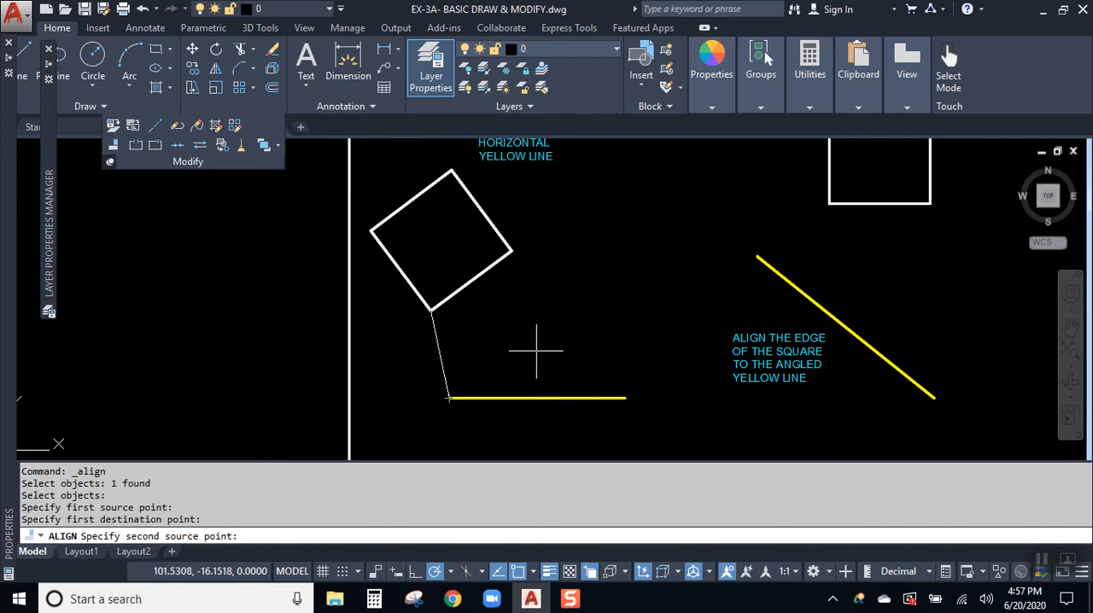
left_click(511, 250)
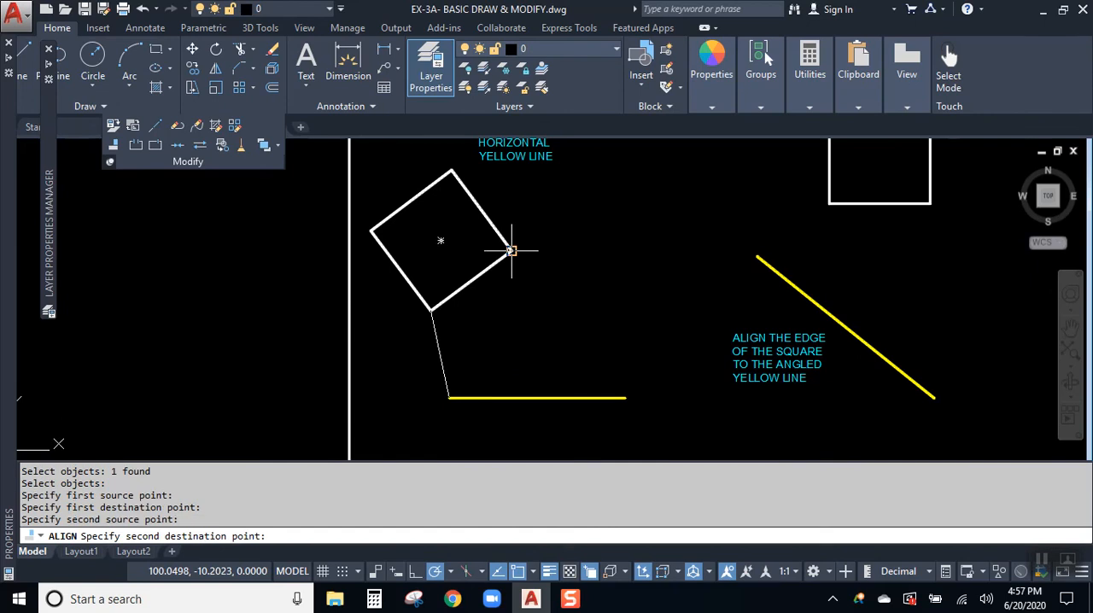
left_click(625, 397)
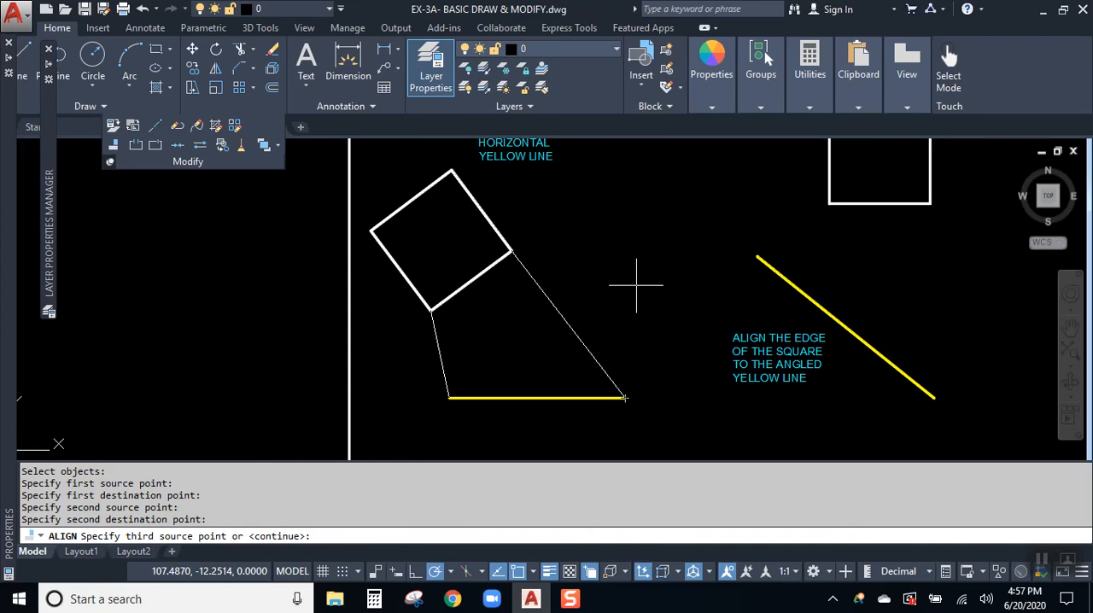
left_click(470, 281)
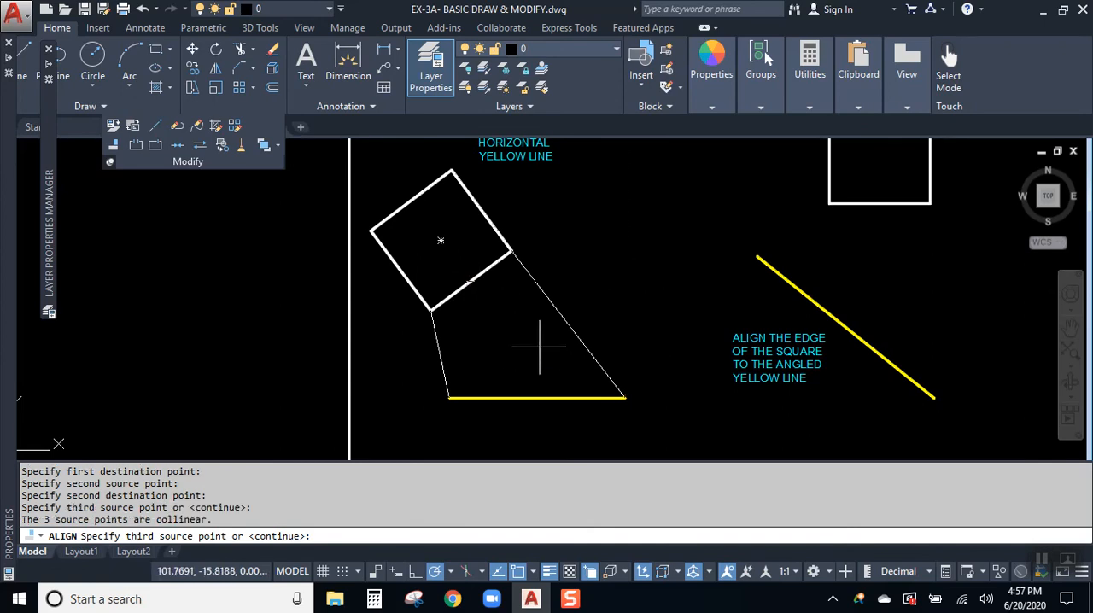
left_click(537, 398)
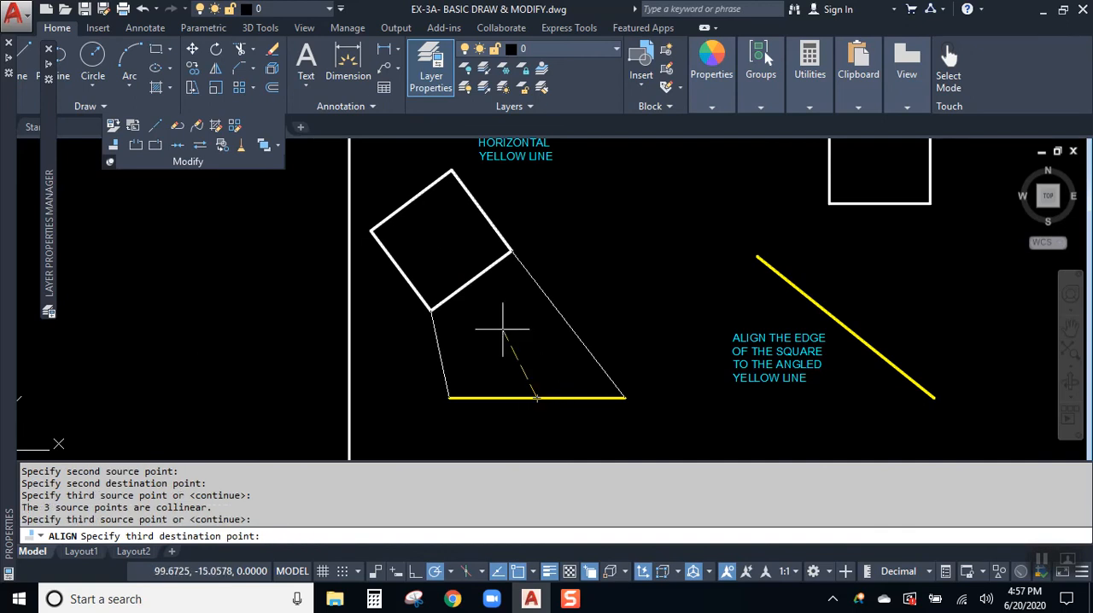
left_click(477, 286)
middle_click_drag(587, 337, 580, 244)
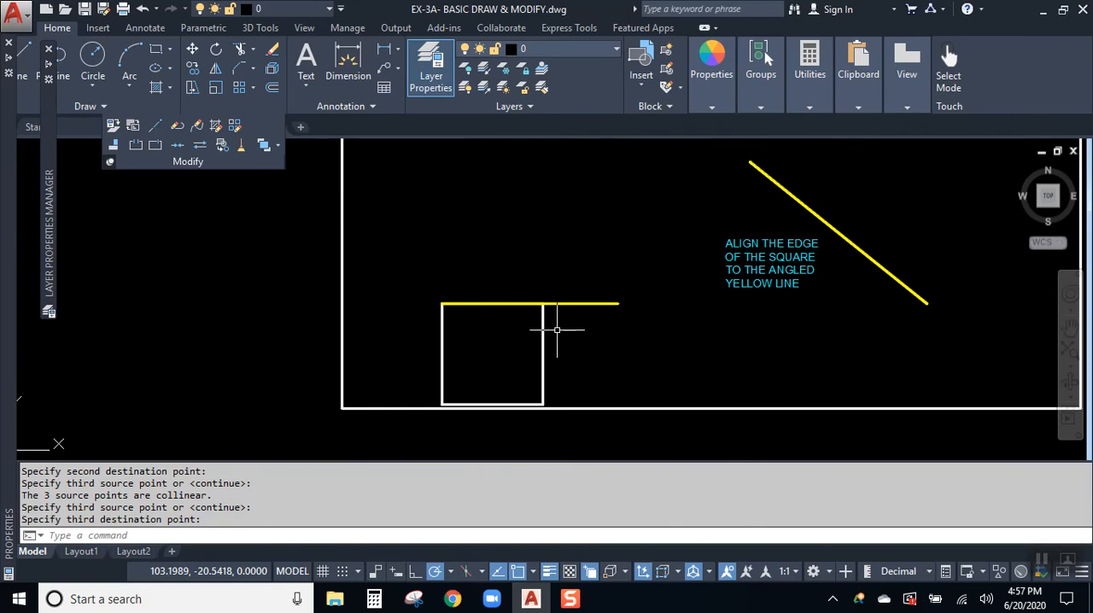
key("ctrl+z")
key("ctrl+z")
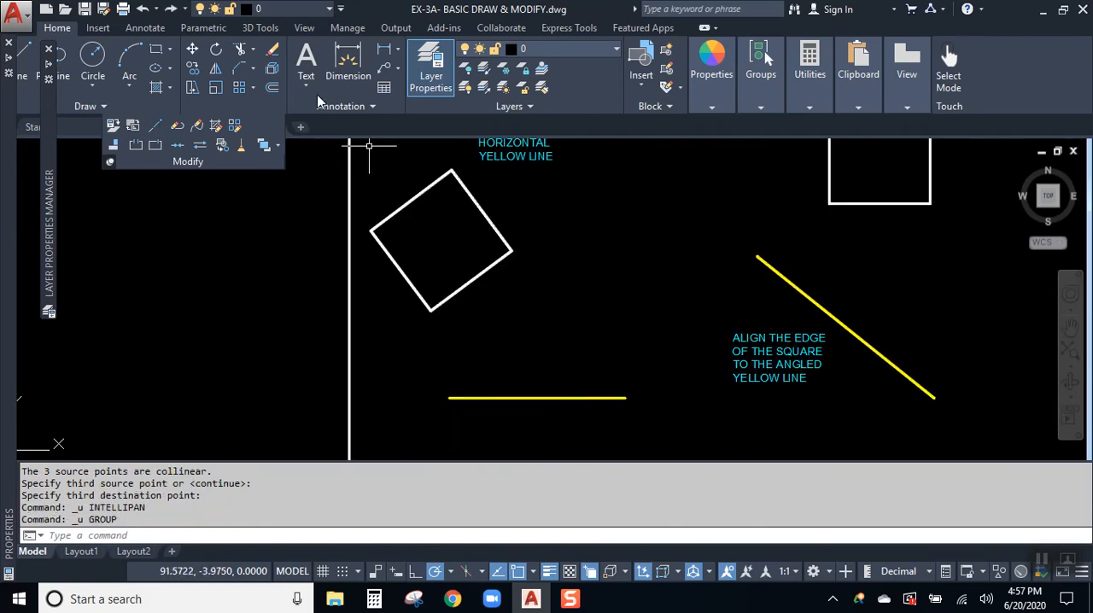
- Try to align the crooked square using only its right corner and the horizontal yellow line's right endpoint, and undo it
left_click(113, 145)
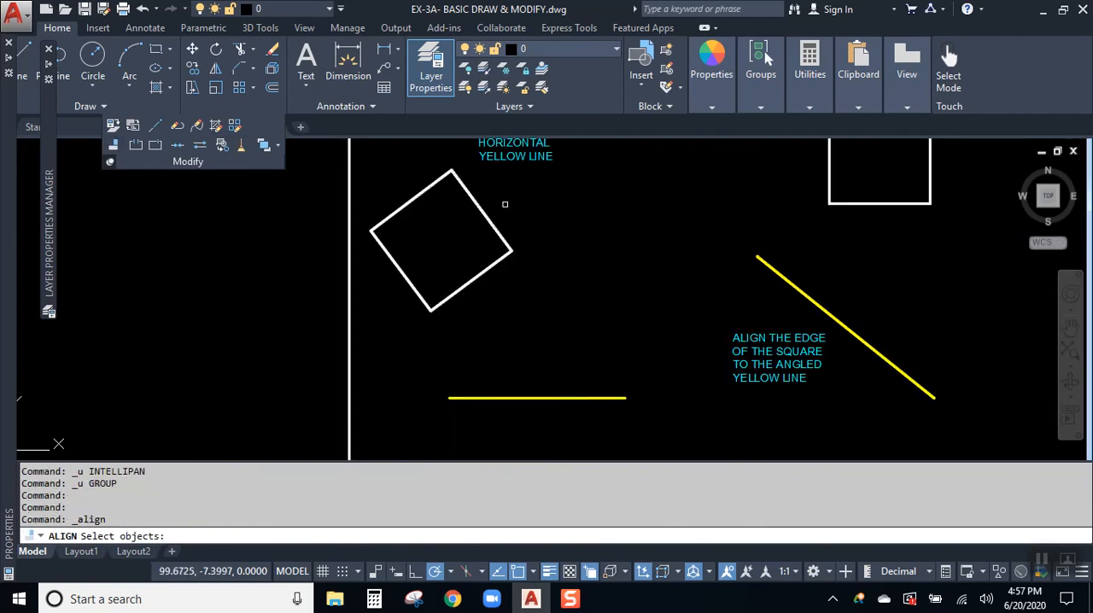
left_click(459, 191)
key("Return")
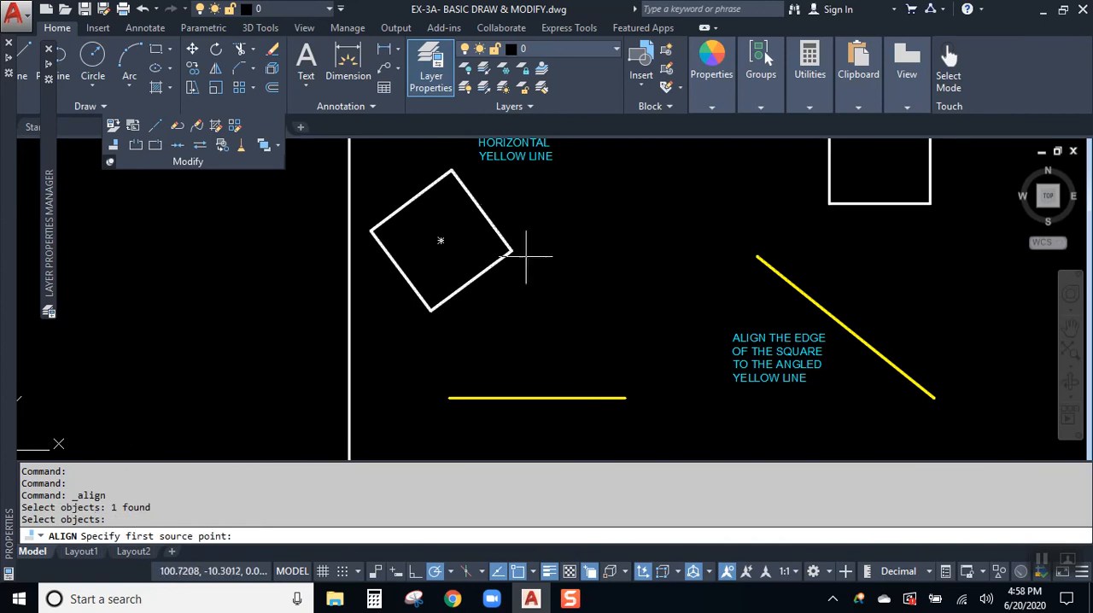
left_click(511, 251)
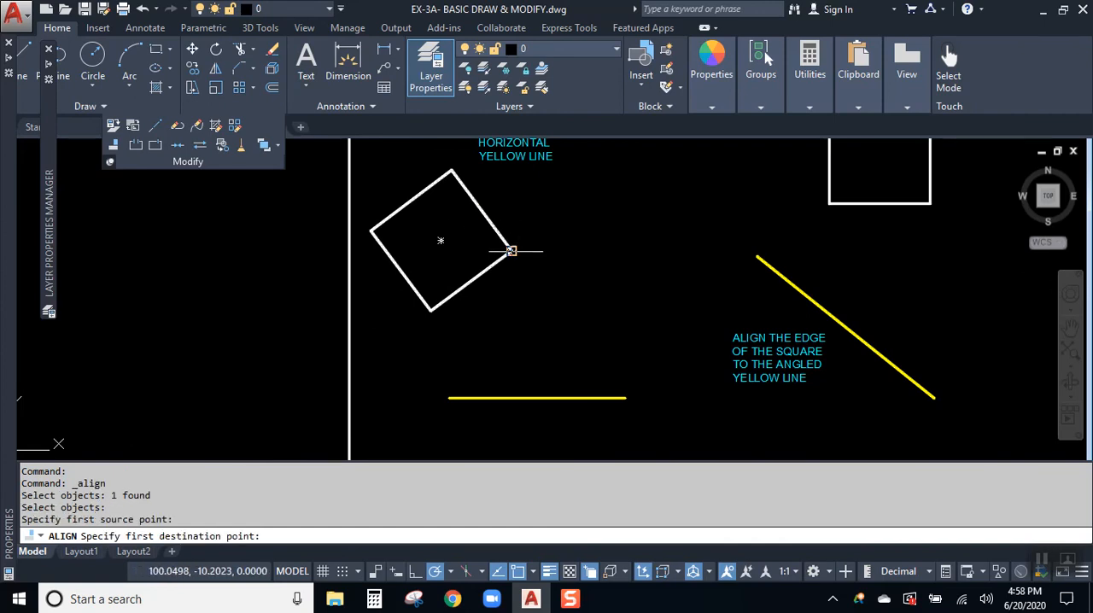
left_click(626, 398)
key("Return")
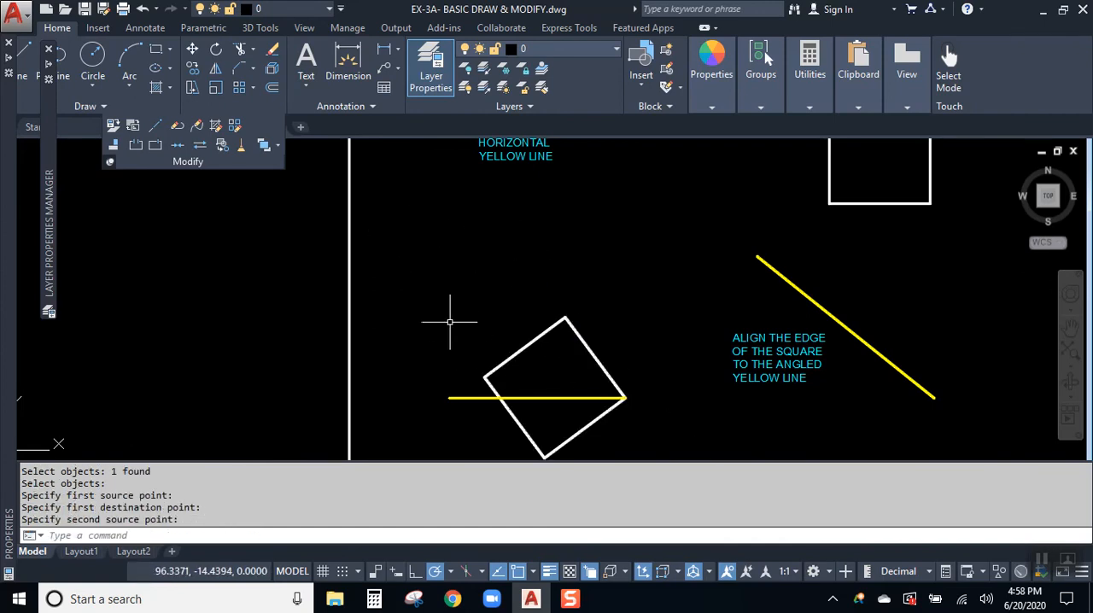
key("ctrl+z")
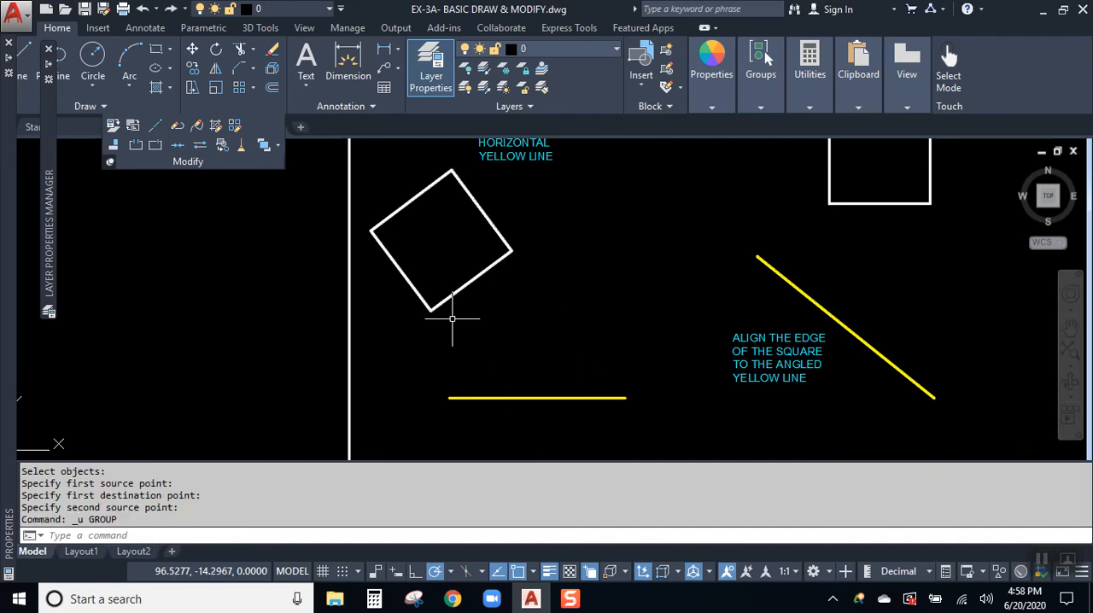
- Align the crooked square's lower-right edge to the horizontal yellow line using its right and lower corners and the line's endpoints, without scaling
left_click(115, 145)
left_click(449, 212)
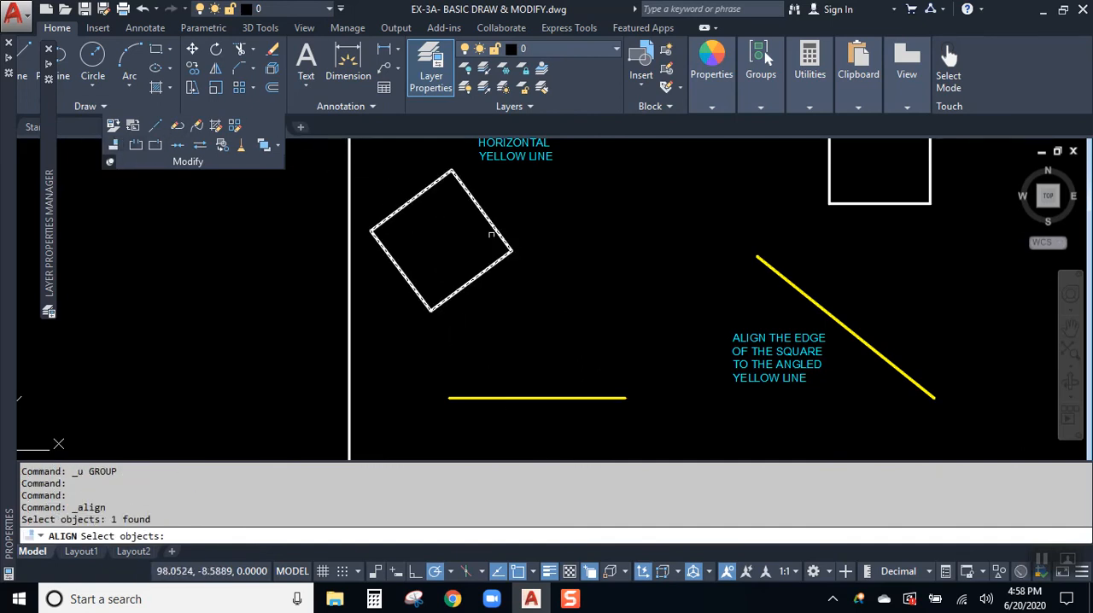
key("Return")
left_click(510, 251)
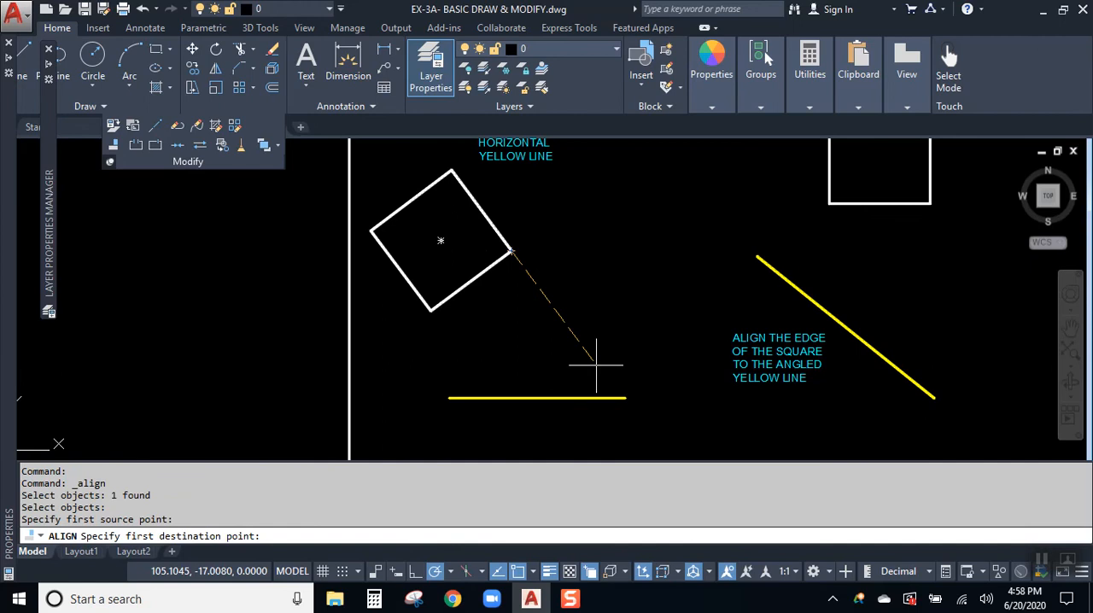
left_click(626, 398)
left_click(431, 310)
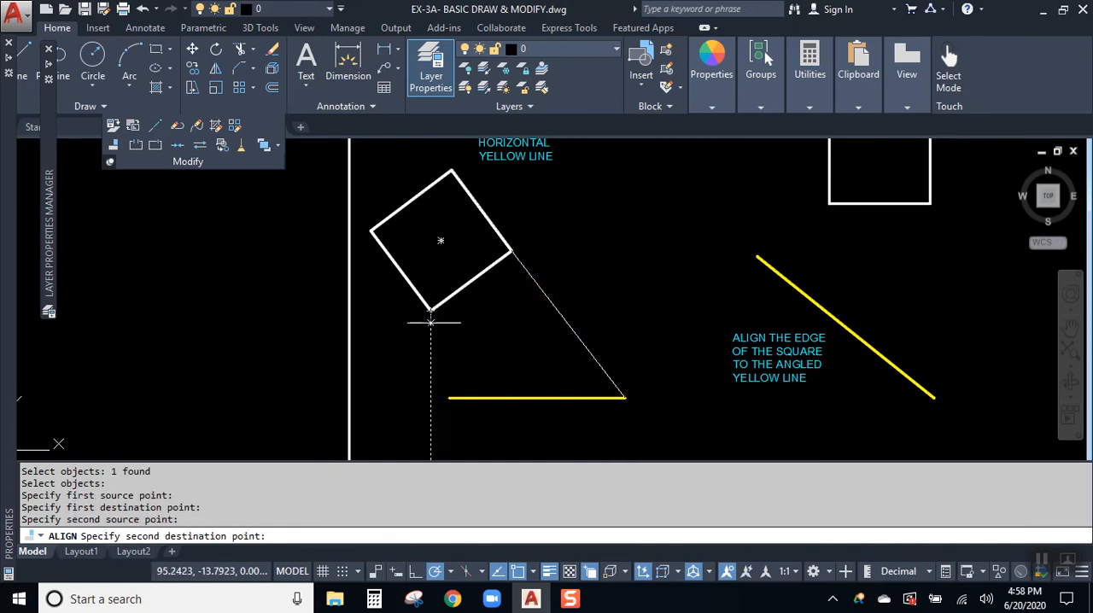
left_click(449, 398)
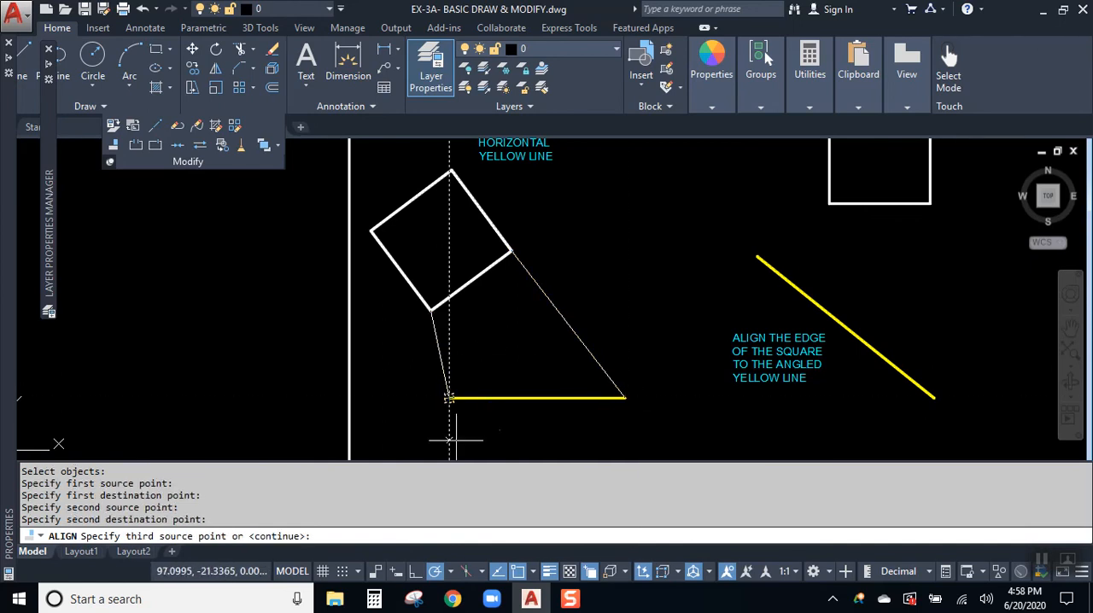
key("Return")
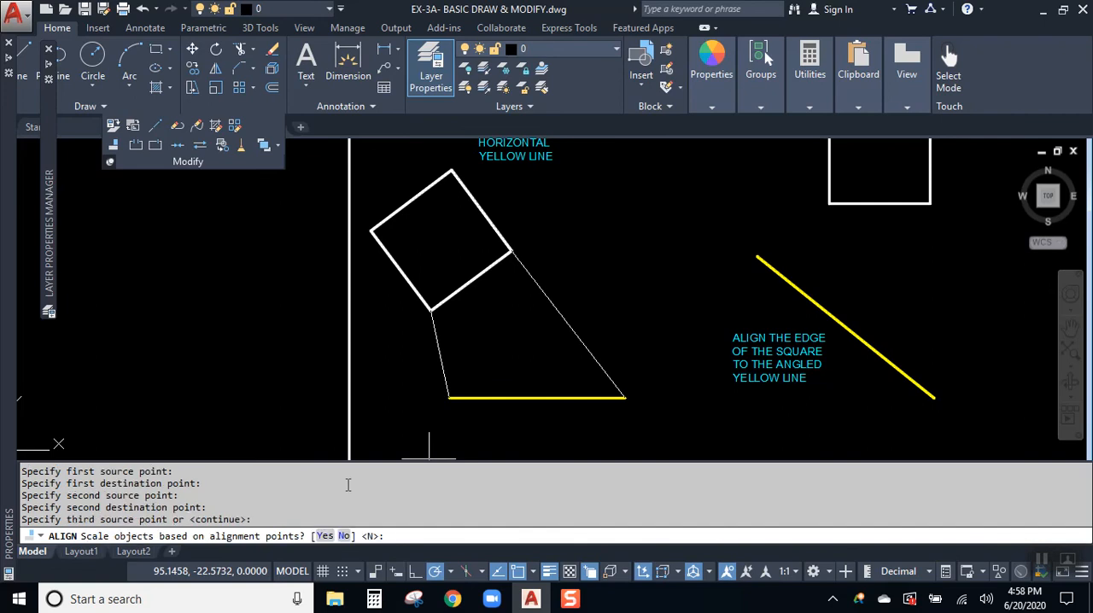
scroll(212, 443, "up", 2)
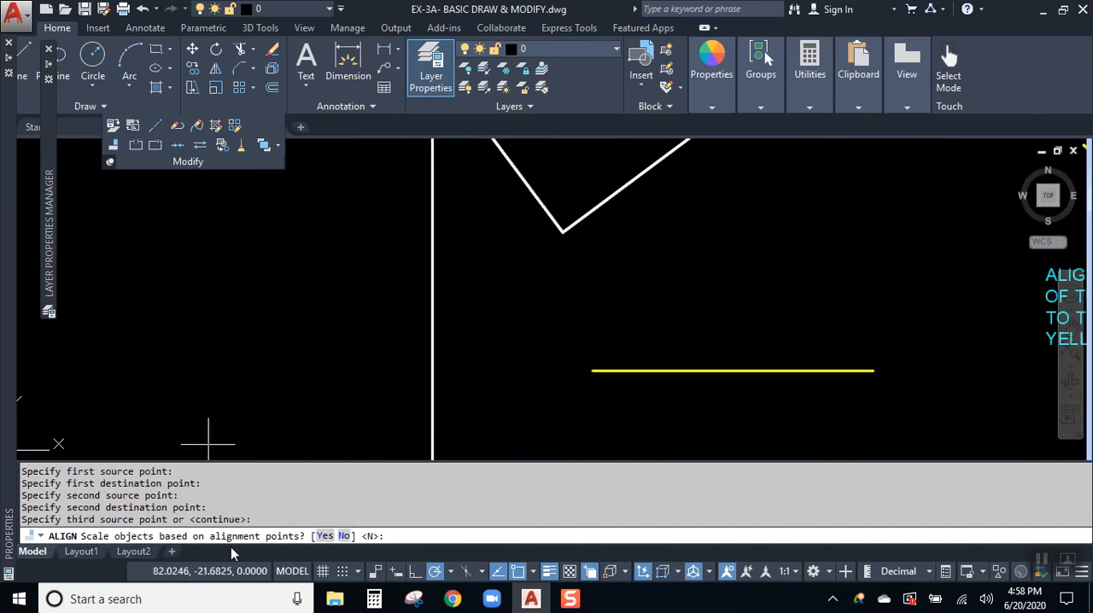
scroll(519, 431, "down", 4)
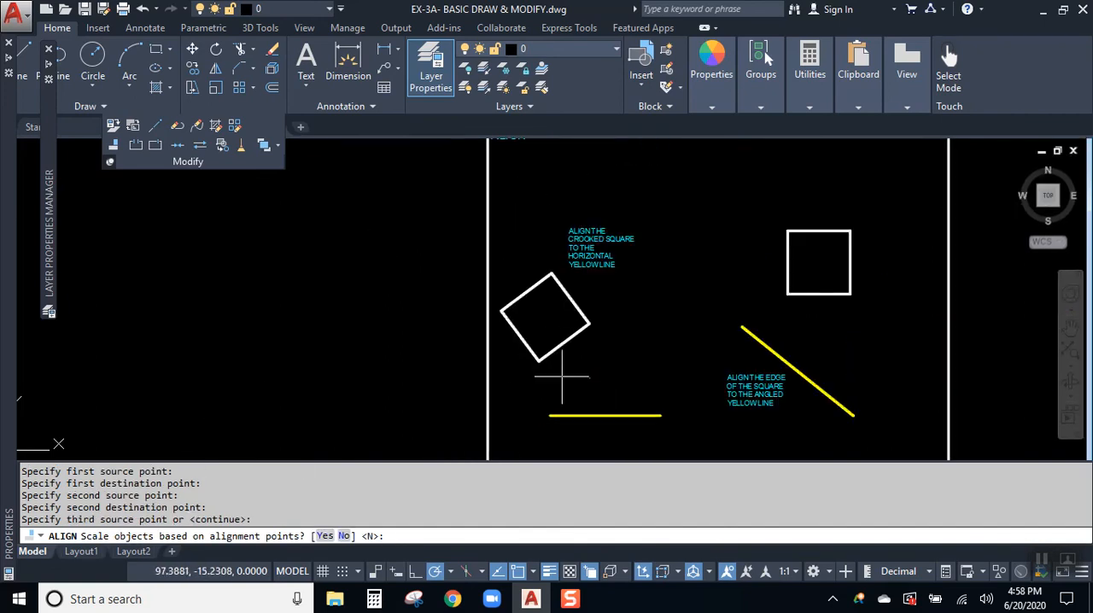
scroll(604, 391, "up", 2)
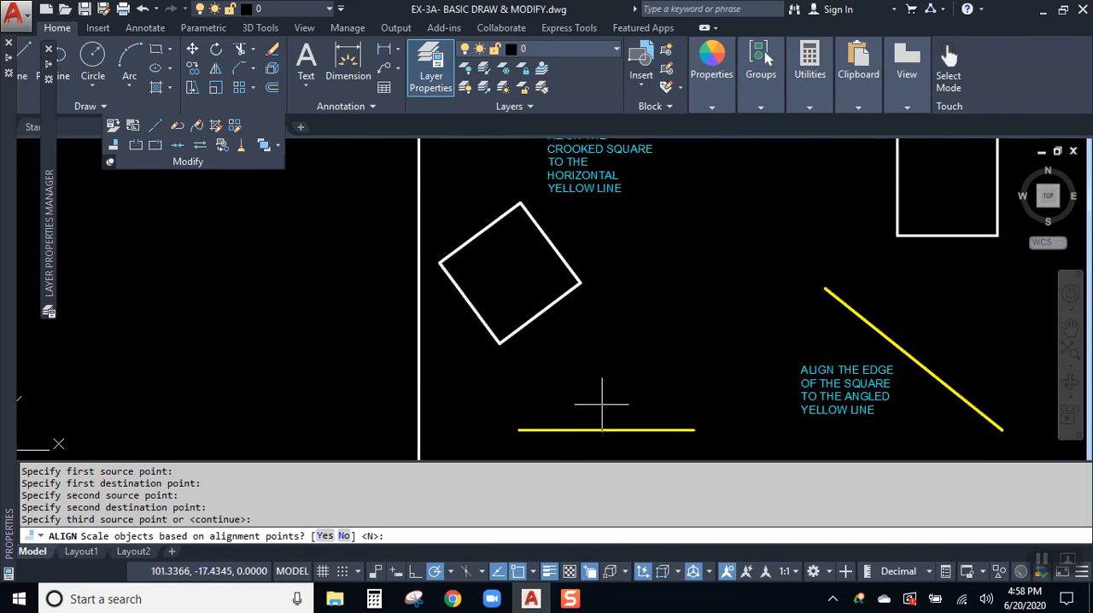
key("Return")
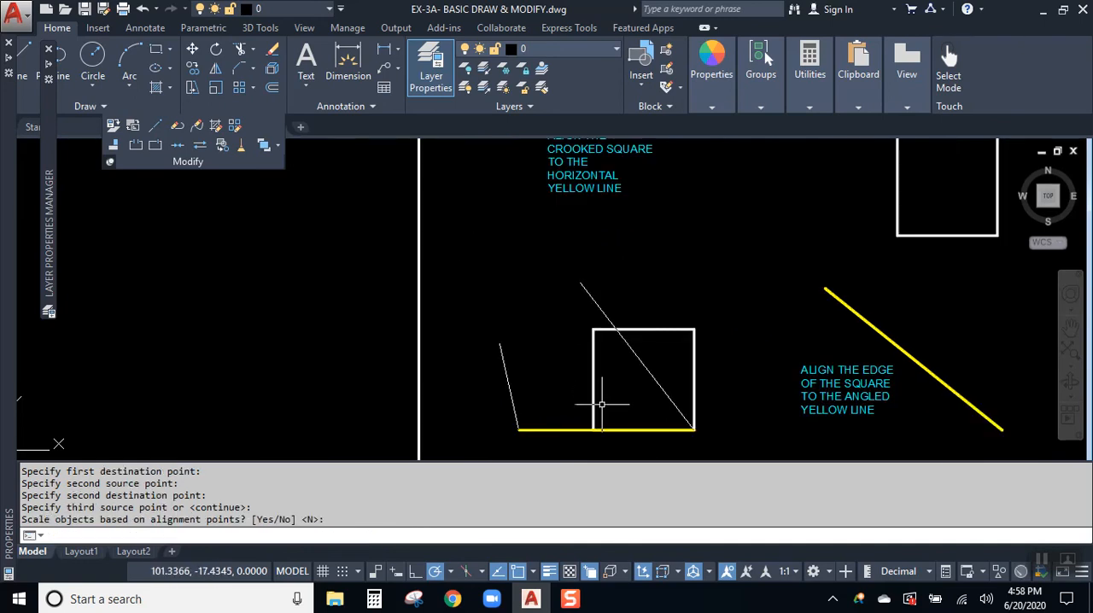
- Examine the square on the horizontal line, the upright square and the angled yellow line, selecting the latter two in turn and clearing each selection
scroll(705, 341, "up", 2)
middle_click_drag(705, 356, 703, 253)
left_click(568, 176)
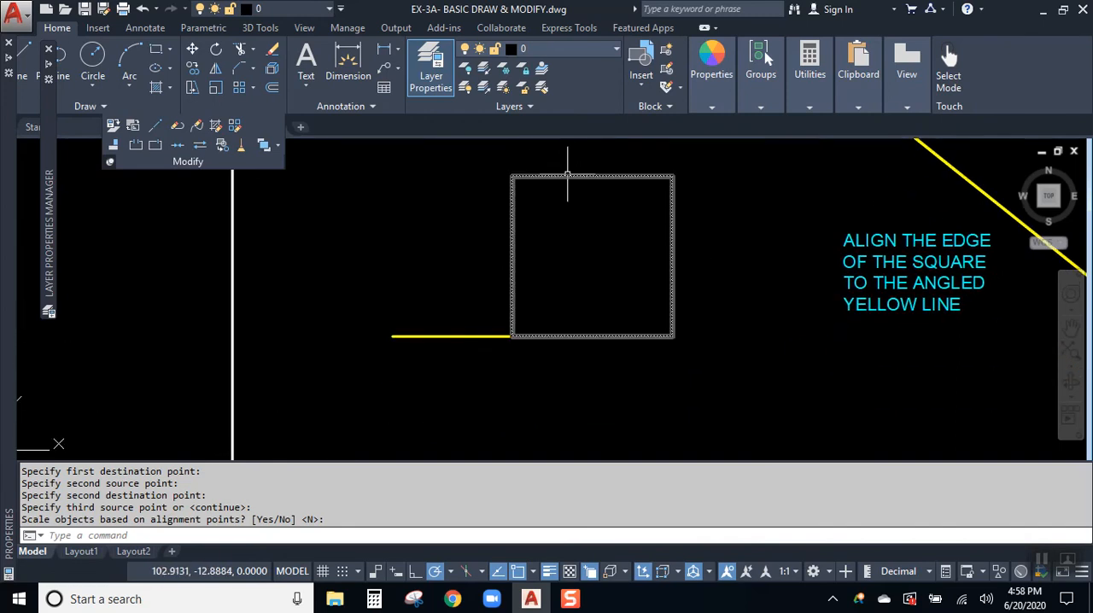
mouse_move(562, 207)
middle_mouse_down()
mouse_move(436, 286)
mouse_move(498, 357)
middle_mouse_up()
scroll(440, 285, "down", 2)
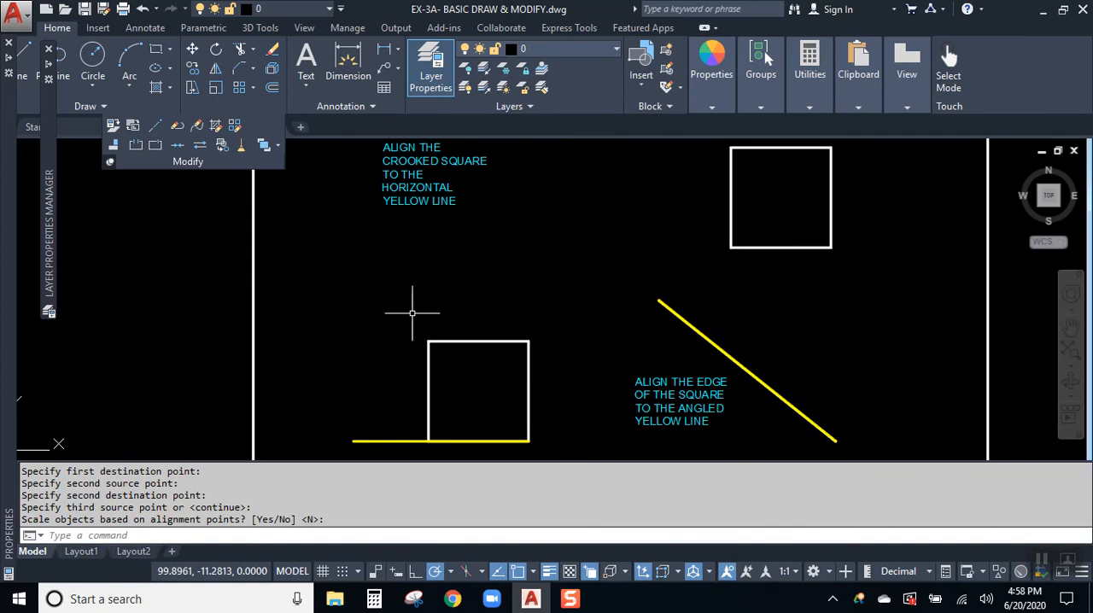
mouse_move(506, 379)
middle_mouse_down()
mouse_move(472, 365)
mouse_move(239, 396)
mouse_move(273, 375)
middle_mouse_up()
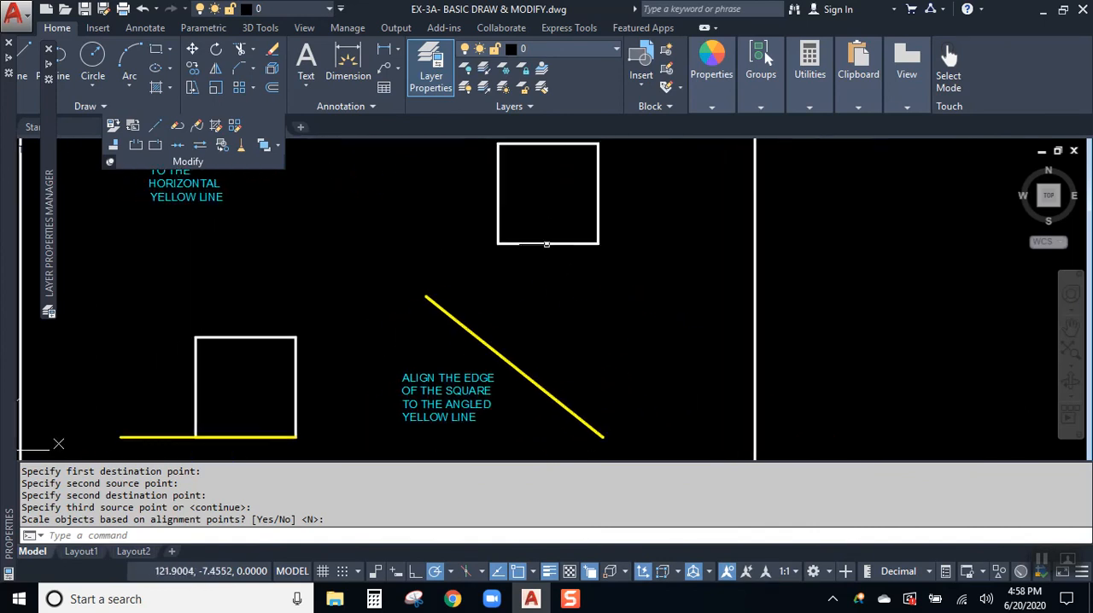
left_click(547, 246)
left_click(515, 277)
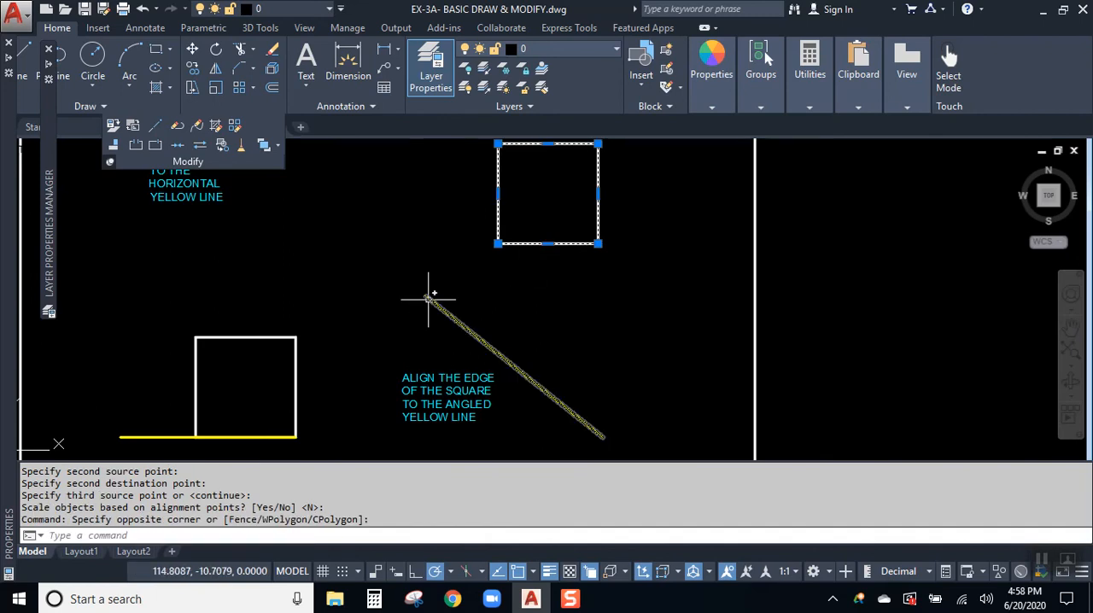
key("Escape")
left_click(449, 314)
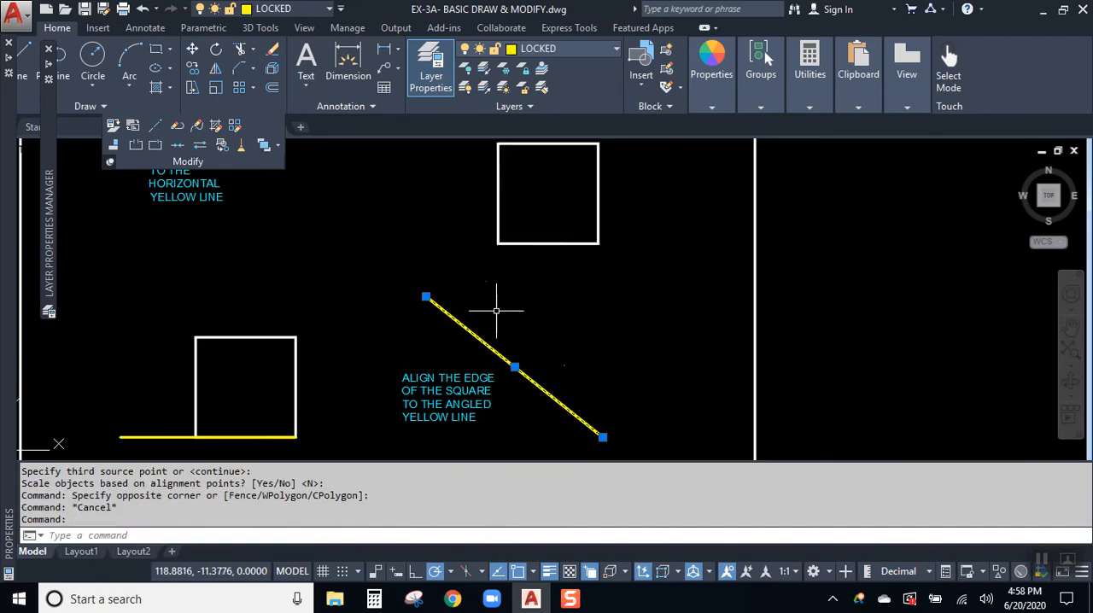
key("Escape")
left_click(555, 245)
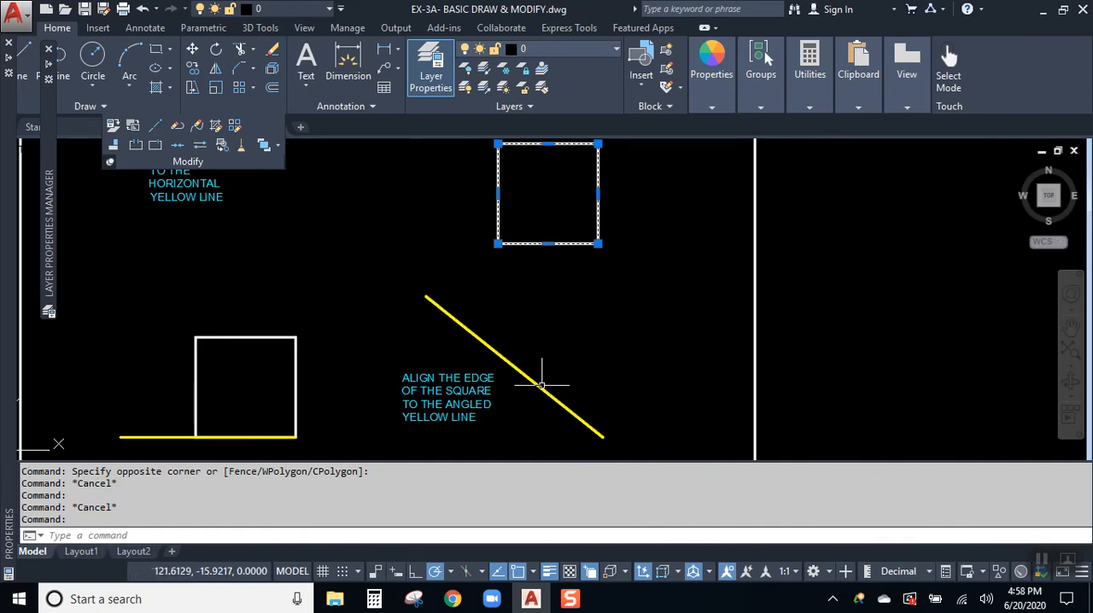
key("Escape")
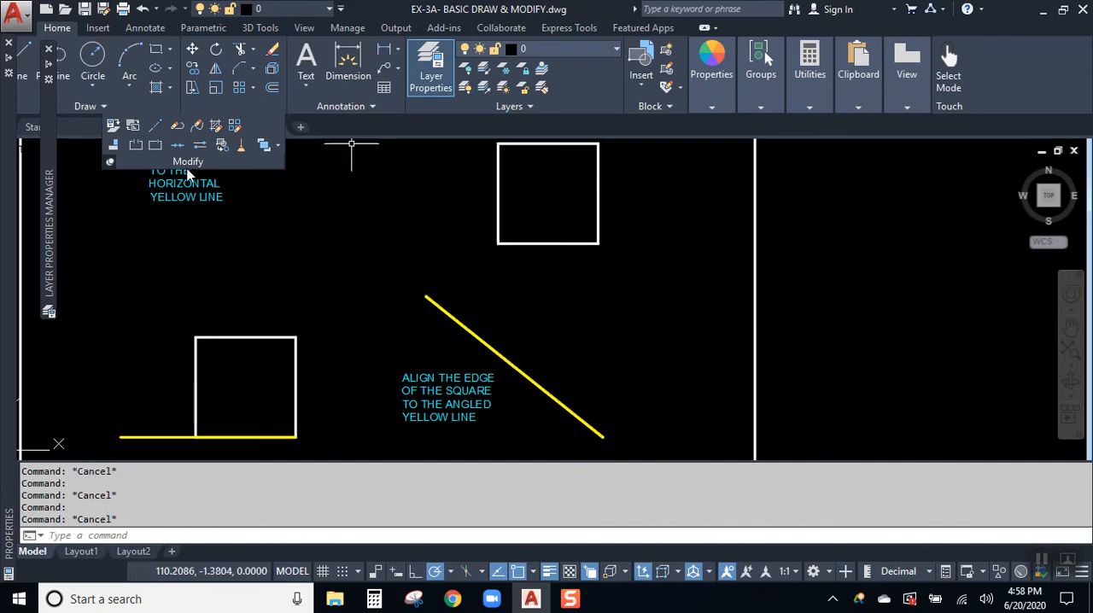
- Align the upright square's bottom edge to the angled yellow line by matching its lower corners to the line's endpoints, without scaling
left_click(114, 144)
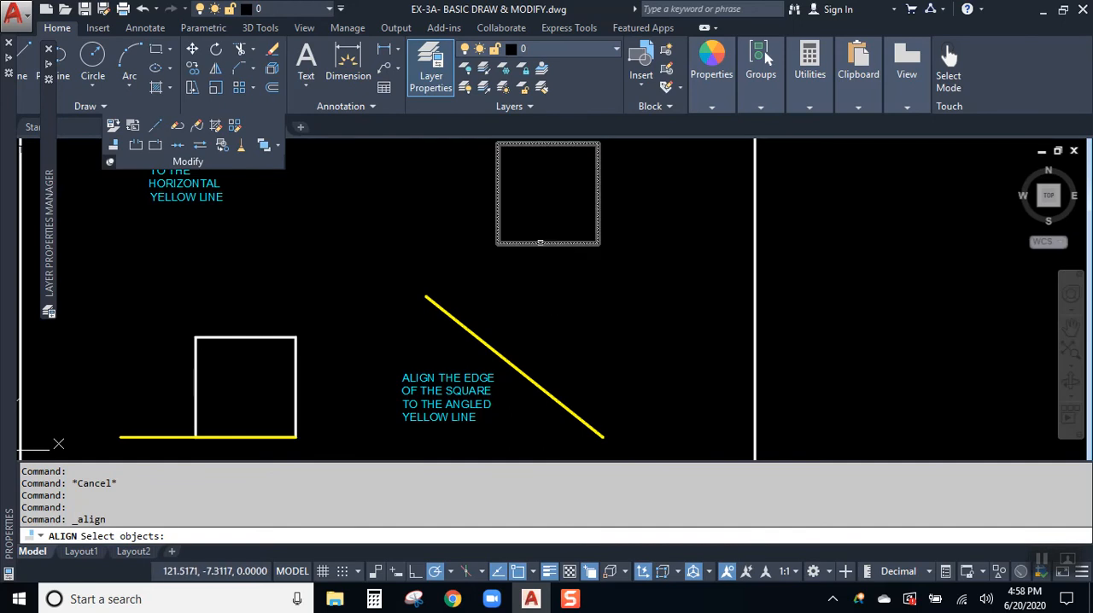
left_click(531, 242)
key("Return")
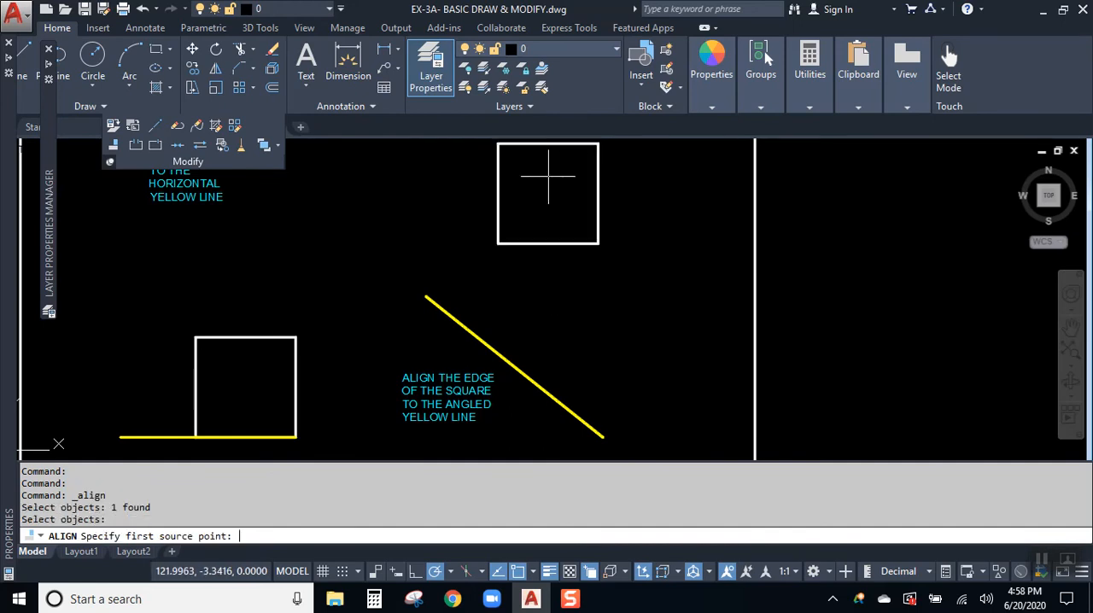
left_click(498, 242)
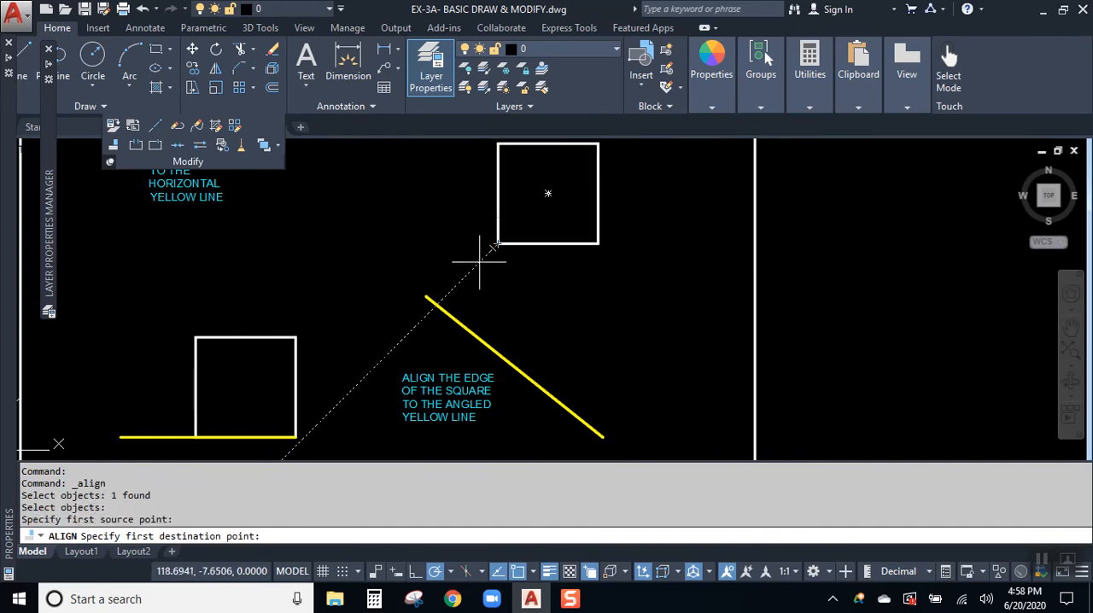
left_click(426, 296)
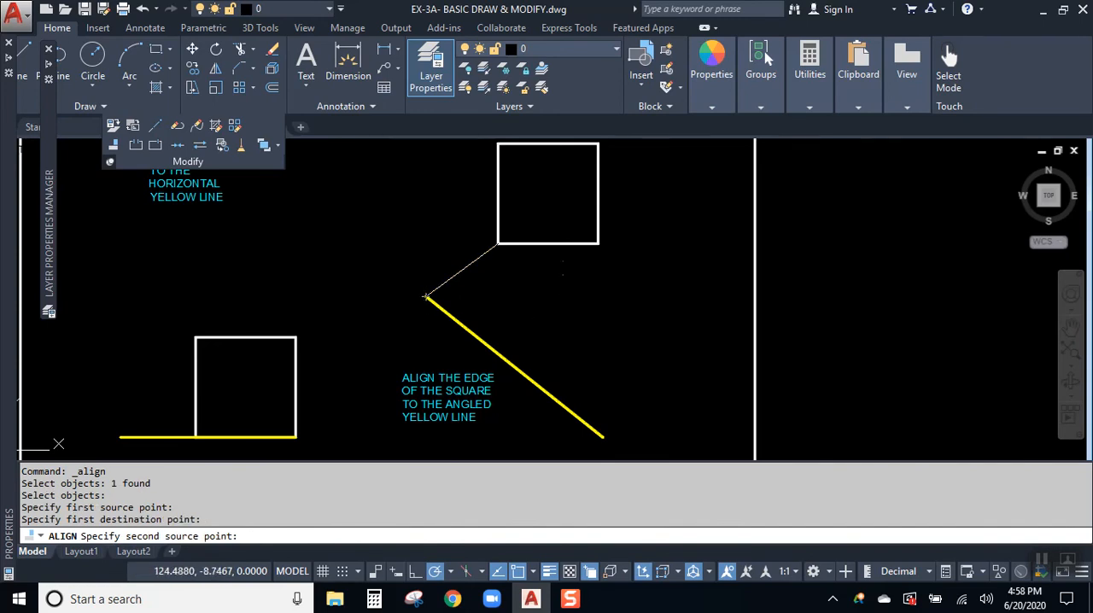
left_click(597, 243)
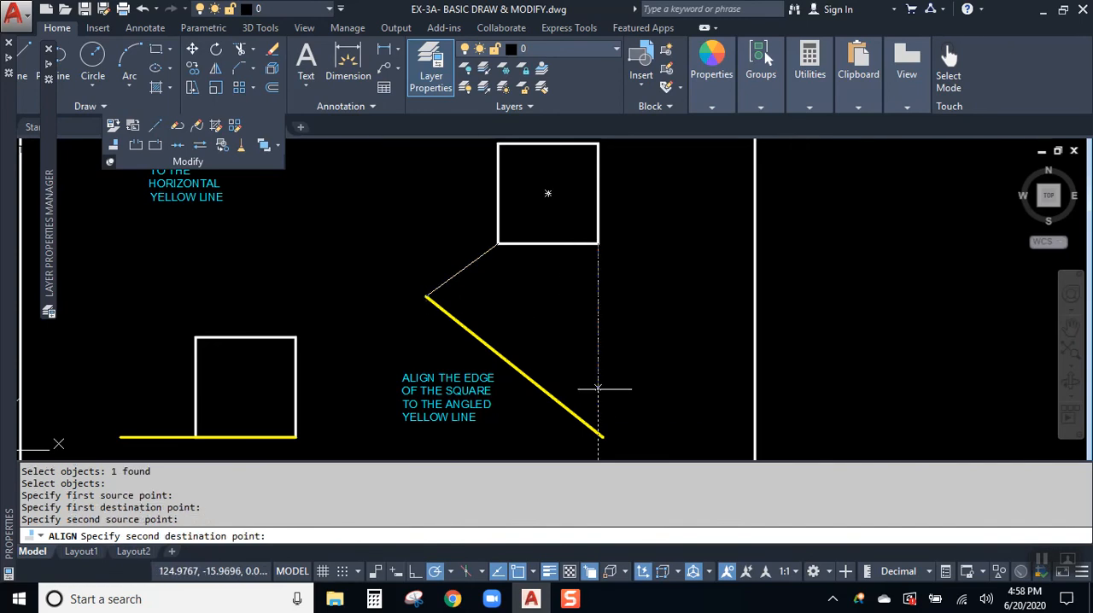
left_click(603, 437)
key("Return")
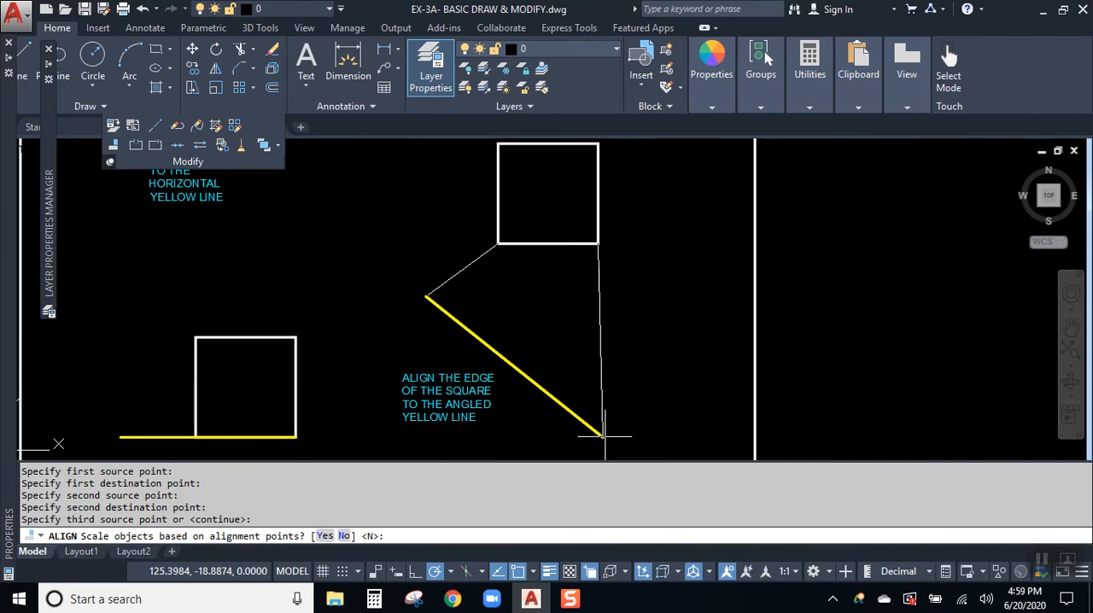
key("Return")
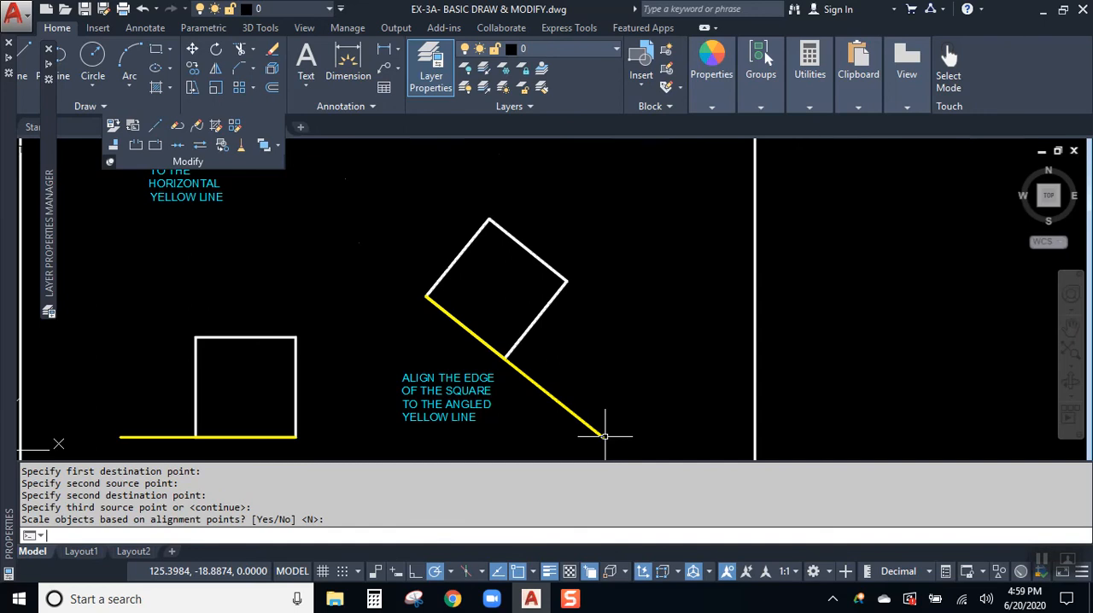
- Review both aligned squares and the overall layout of the exercise panels in the drawing
scroll(676, 248, "up", 2)
scroll(707, 298, "down", 4)
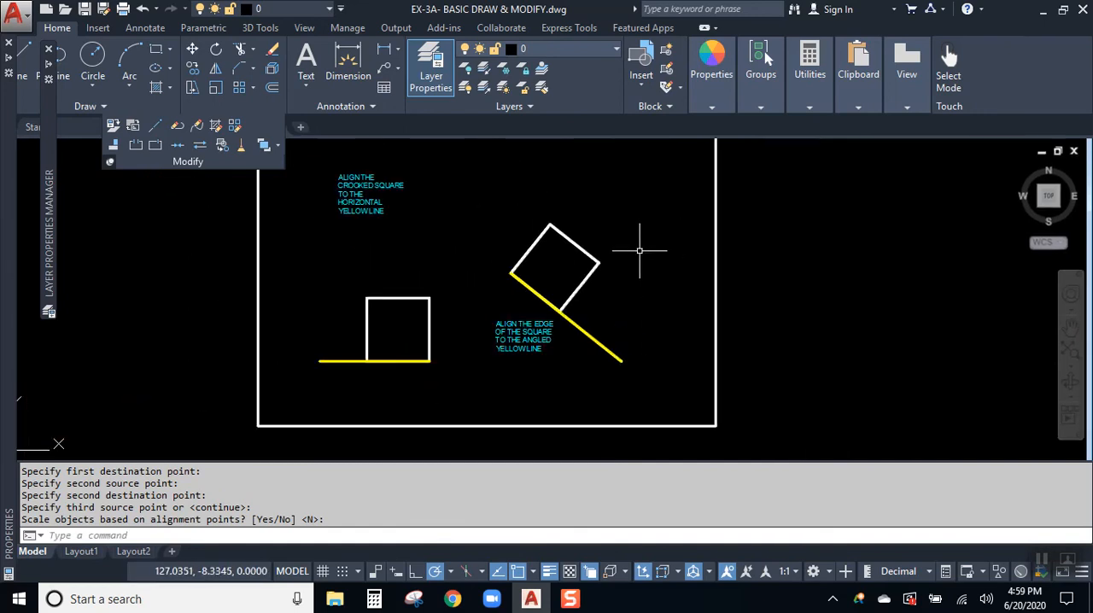
scroll(775, 322, "down", 6)
middle_click_drag(720, 300, 739, 381)
middle_click_drag(681, 305, 700, 444)
mouse_move(700, 381)
middle_mouse_down()
mouse_move(710, 292)
mouse_move(751, 286)
mouse_move(748, 225)
mouse_move(746, 240)
middle_mouse_up()
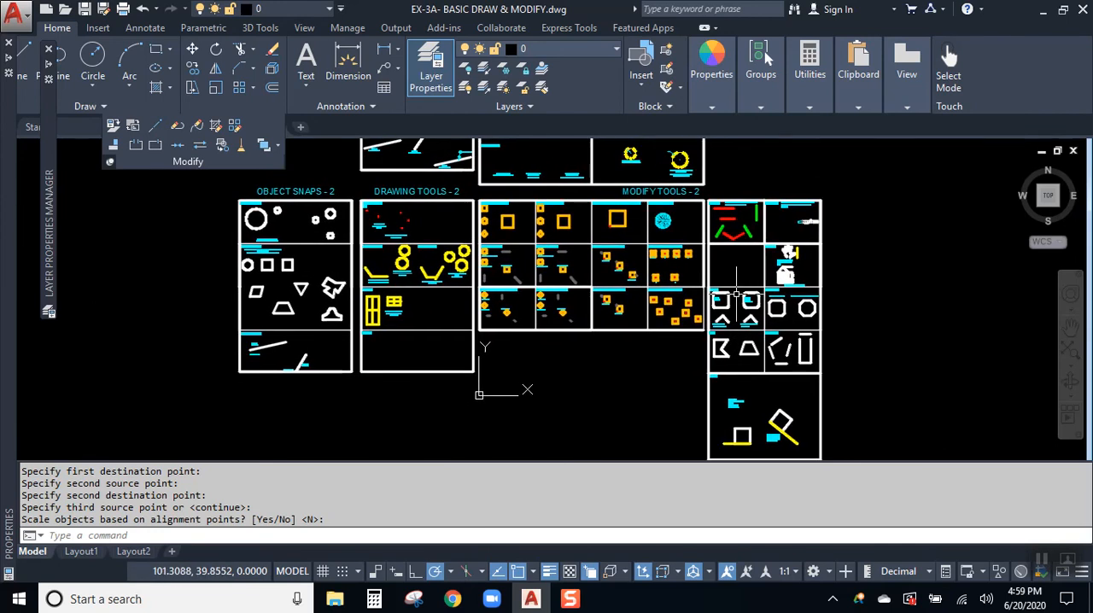